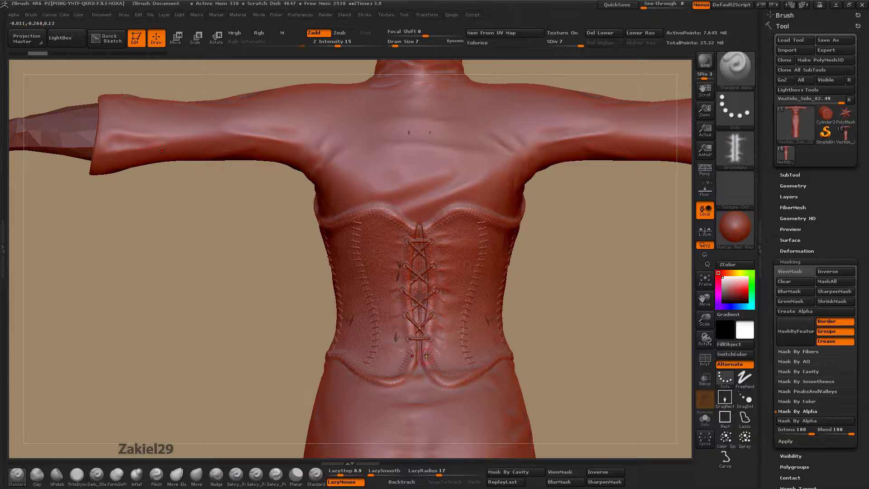
# Zoom to the shoulder and carve a thin diagonal seam groove toward the armpit.
pyautogui.moveTo(543, 301); pyautogui.dragTo(501, 297)
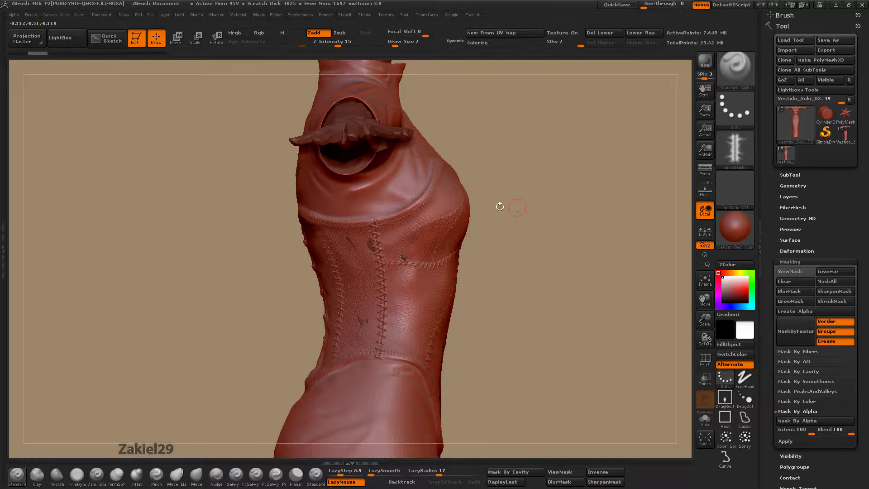
pyautogui.moveTo(525, 229)
pyautogui.keyDown('shift'); pyautogui.mouseDown()
pyautogui.moveTo(566, 241)
pyautogui.moveTo(571, 231)
pyautogui.mouseUp(); pyautogui.keyUp('shift')
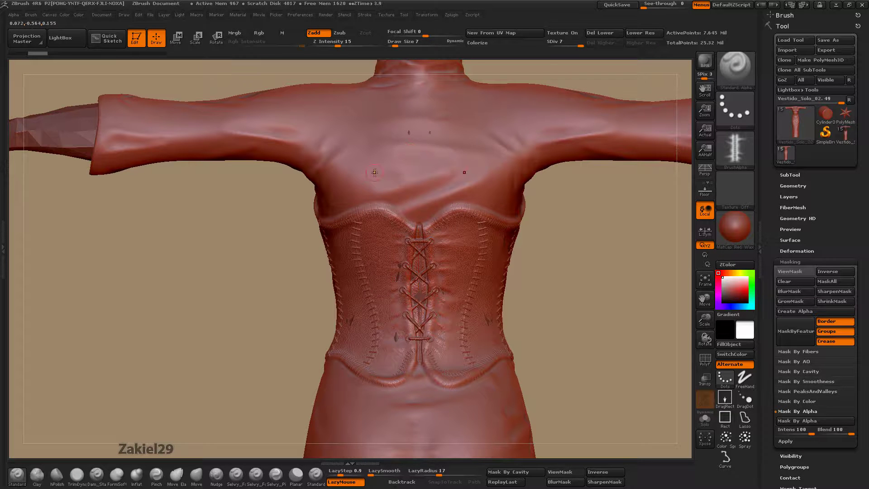
pyautogui.moveTo(574, 244); pyautogui.dragTo(595, 275)
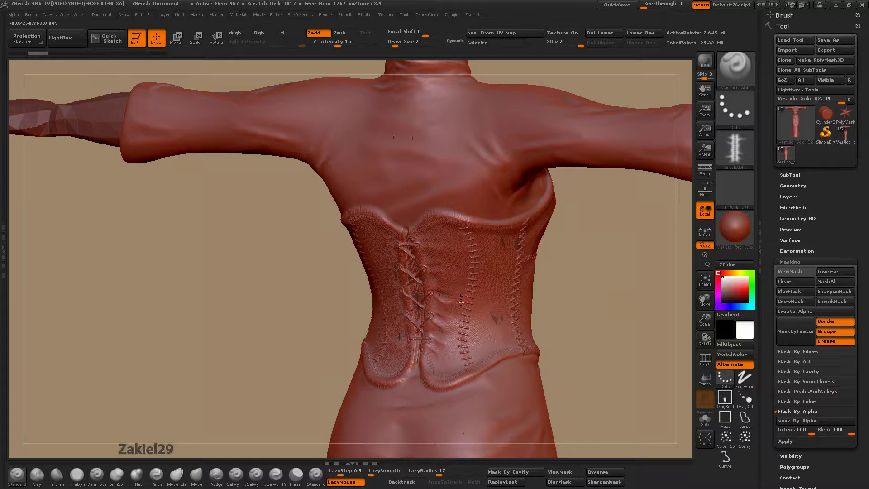
pyautogui.moveTo(616, 316); pyautogui.dragTo(620, 303)
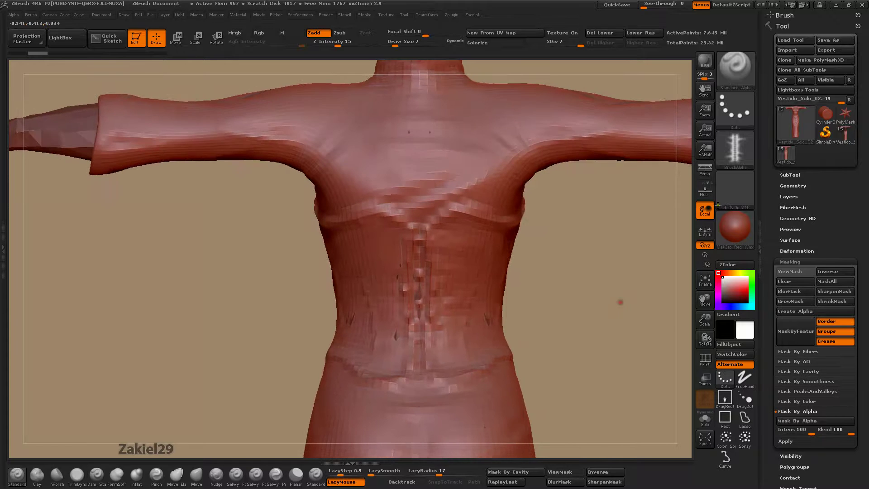
pyautogui.moveTo(704, 299); pyautogui.dragTo(709, 351)
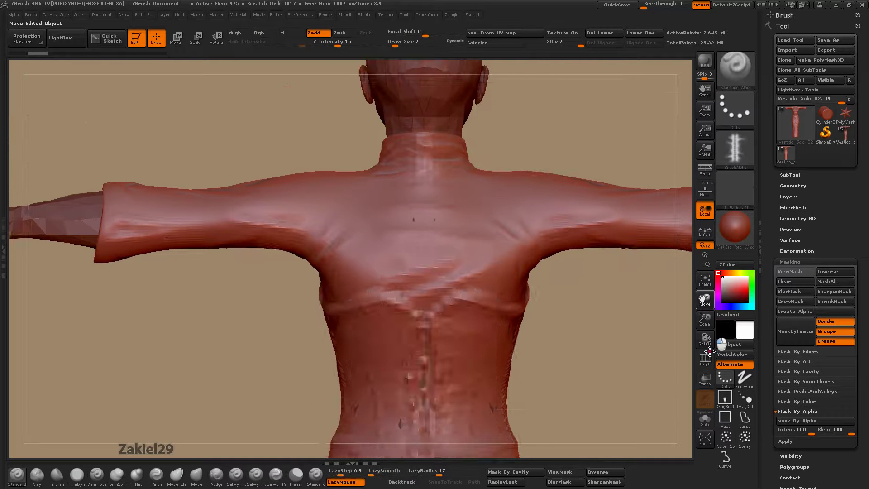
pyautogui.moveTo(705, 319); pyautogui.dragTo(715, 370)
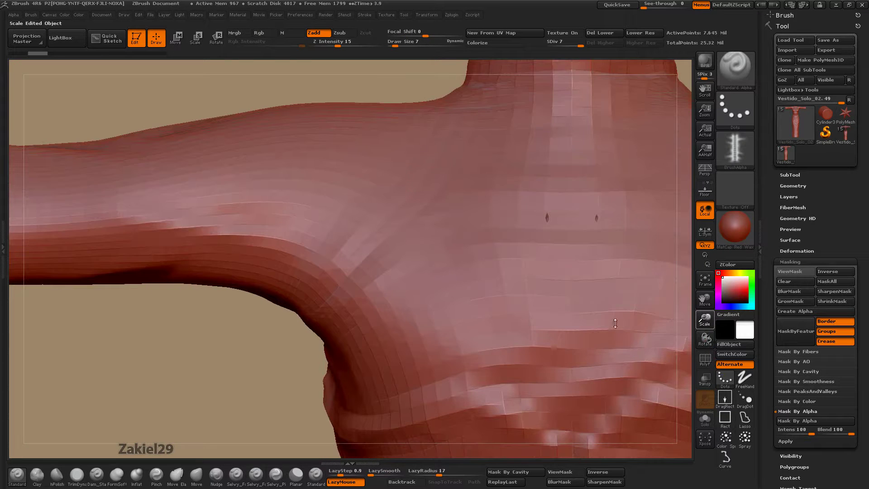
pyautogui.moveTo(405, 215); pyautogui.dragTo(351, 294)
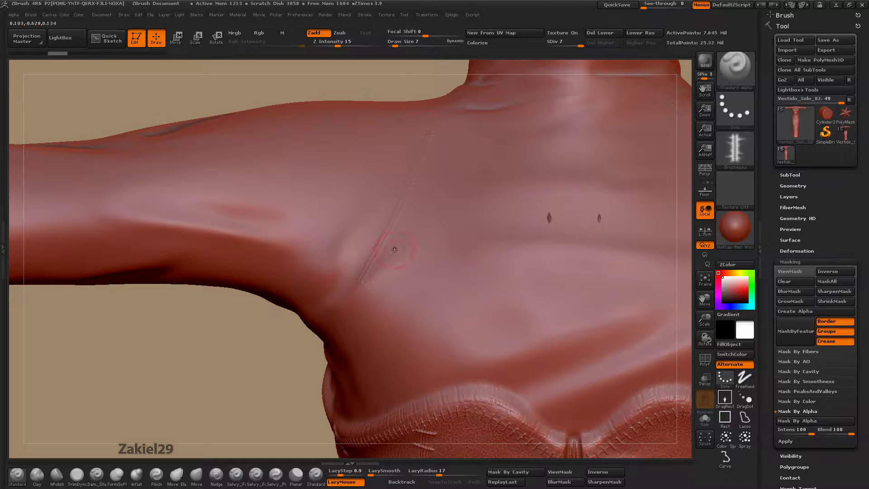
pyautogui.press('ctrl')
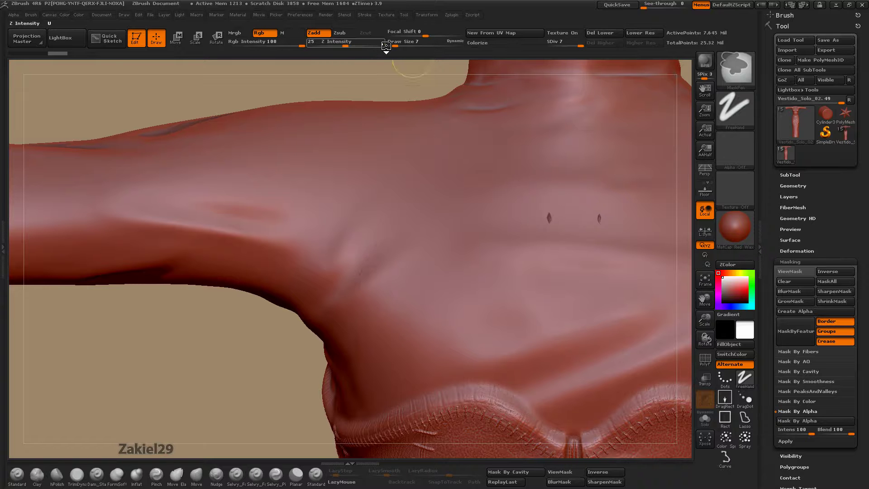
# Set Draw Size 10 and Z Intensity 24, then draw a stitched seam across the shoulder.
pyautogui.moveTo(398, 46); pyautogui.dragTo(396, 47)
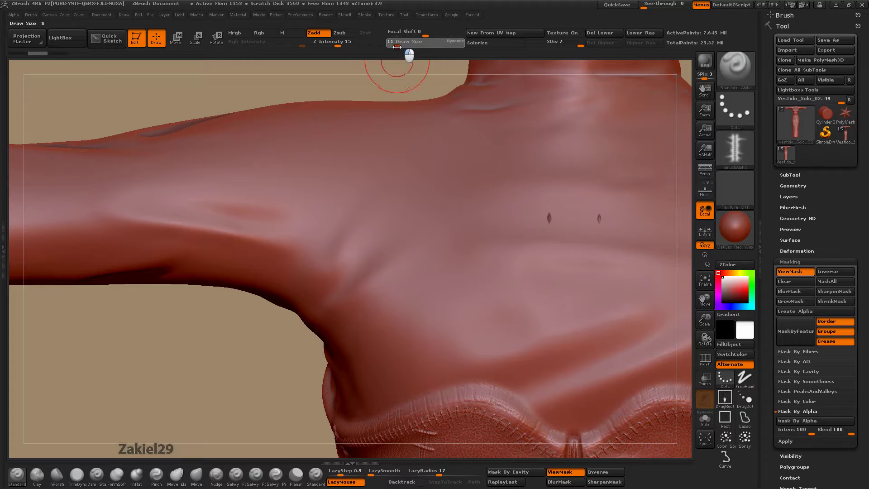
pyautogui.moveTo(338, 46); pyautogui.dragTo(344, 45)
pyautogui.moveTo(419, 138); pyautogui.dragTo(357, 301)
pyautogui.moveTo(243, 366)
pyautogui.mouseDown()
pyautogui.moveTo(250, 380)
pyautogui.moveTo(326, 357)
pyautogui.mouseUp()
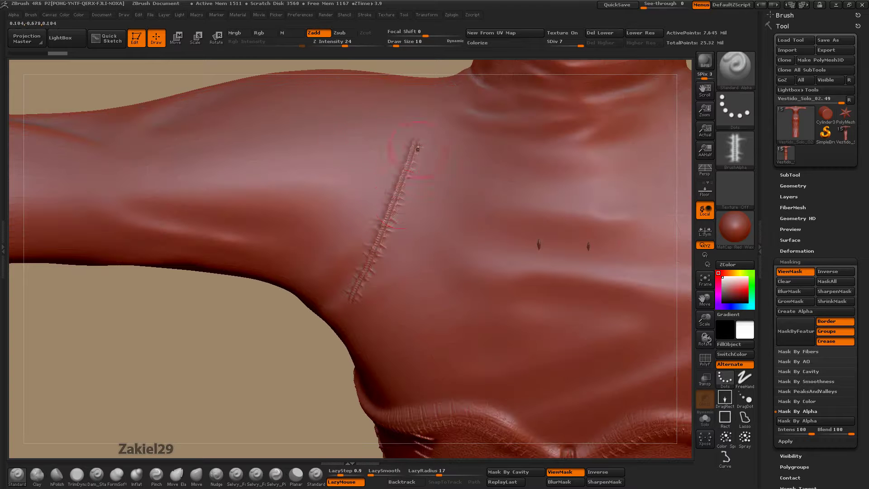
# Undo the stitched seam and minimize ZBrush to the desktop.
pyautogui.press('ctrl')
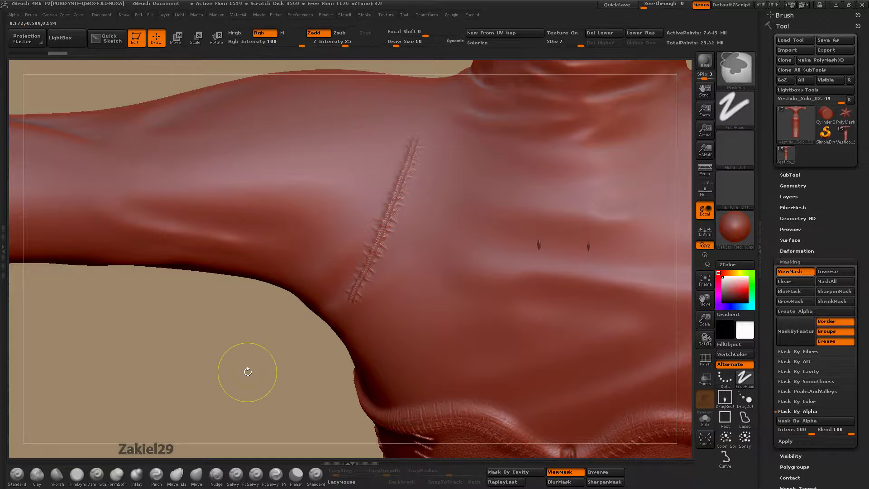
pyautogui.hotkey('ctrl', 'z')
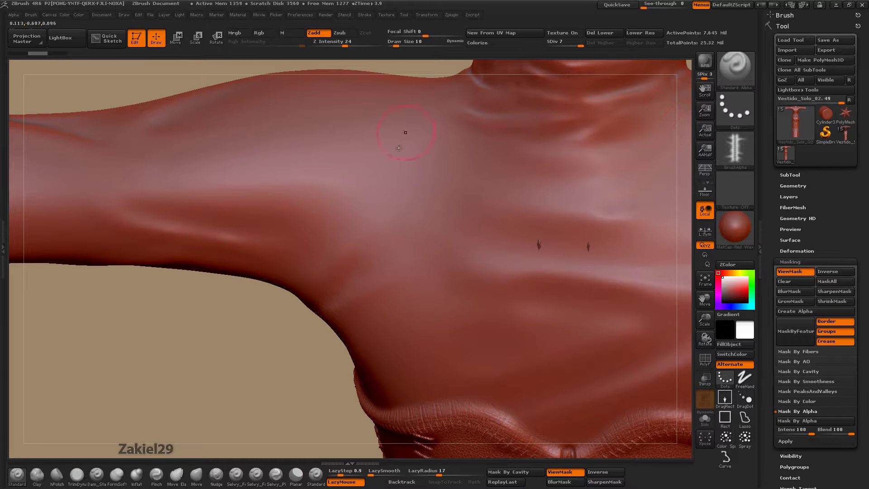
pyautogui.click(836, 5)
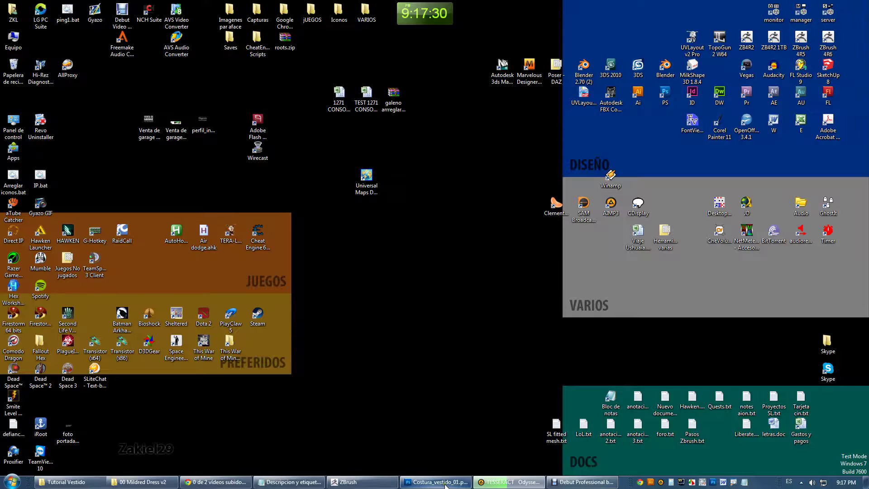
# In Photoshop, hide most stitch fill layers and compare Relleno de color 2 and others on and off.
pyautogui.click(437, 482)
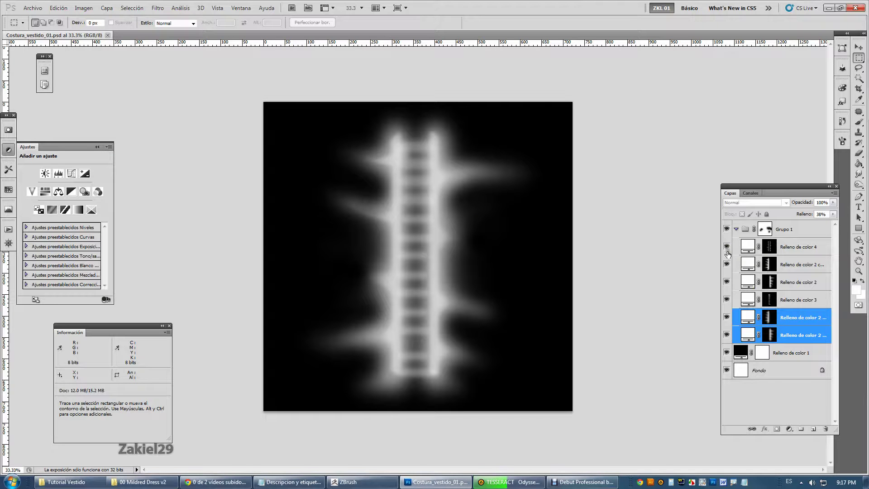
pyautogui.moveTo(727, 246); pyautogui.dragTo(727, 317)
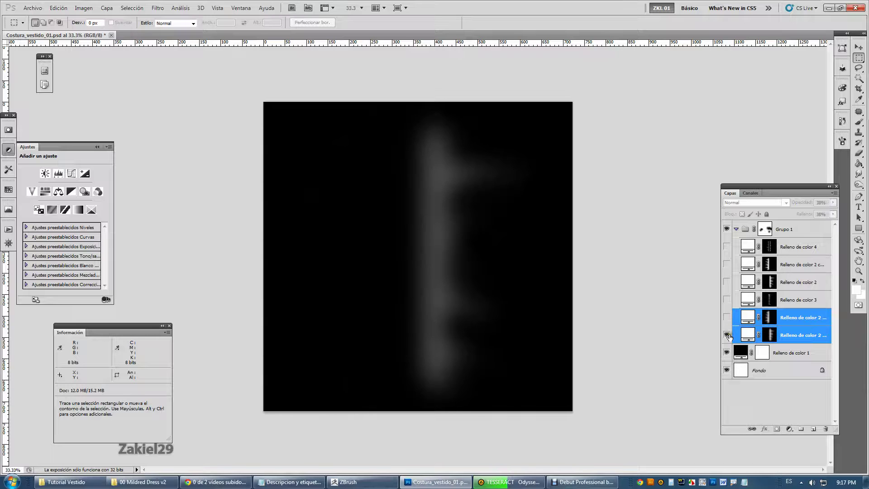
pyautogui.click(727, 336)
pyautogui.click(727, 282)
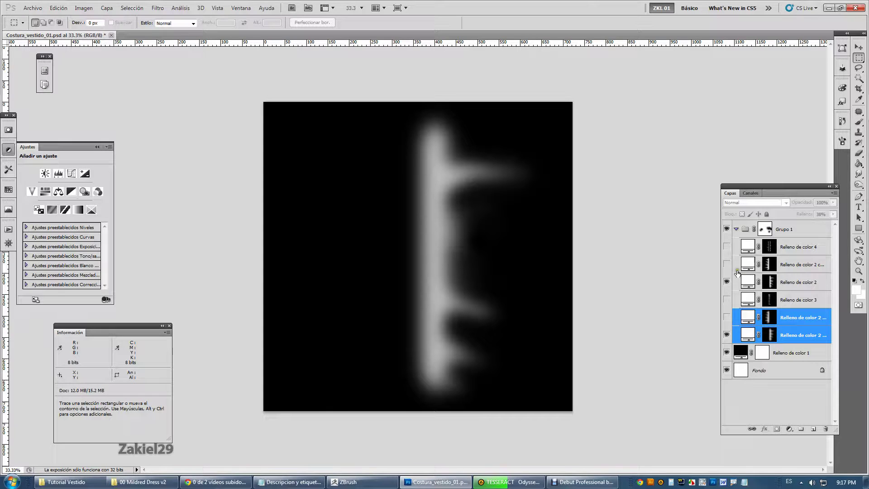
pyautogui.click(726, 334)
pyautogui.click(727, 334)
# Show the ghost stitch, second stitch line, Relleno de color 4 and 3, and toggle the Grupo 1 mask.
pyautogui.click(726, 319)
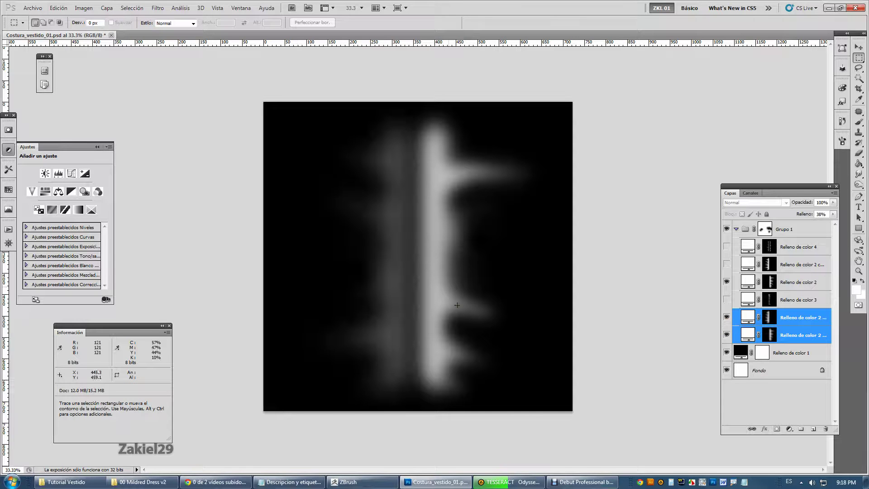
pyautogui.click(726, 264)
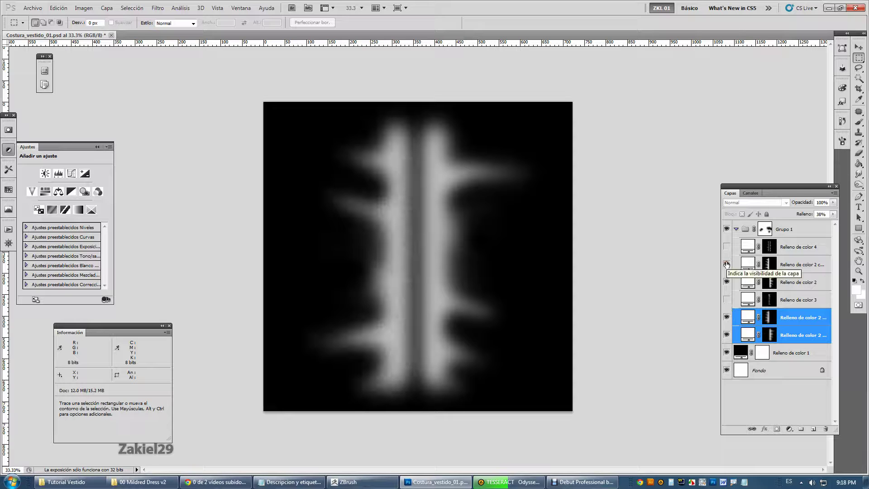
pyautogui.click(727, 247)
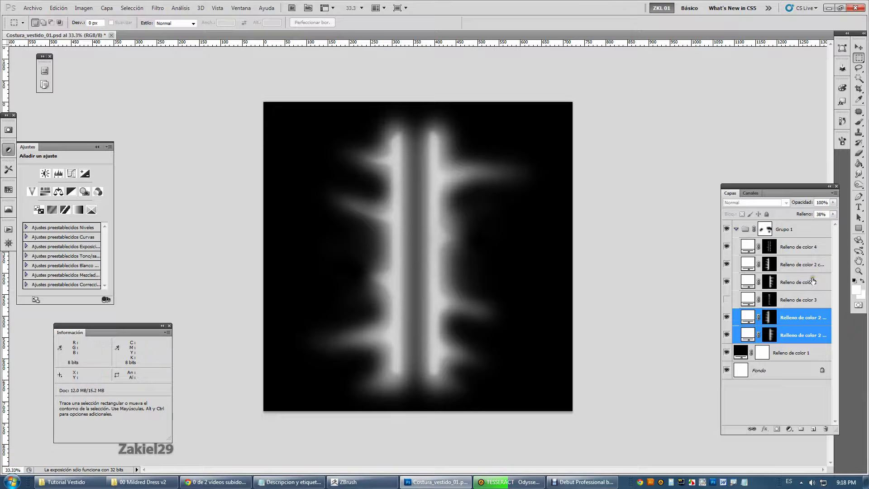
pyautogui.click(726, 299)
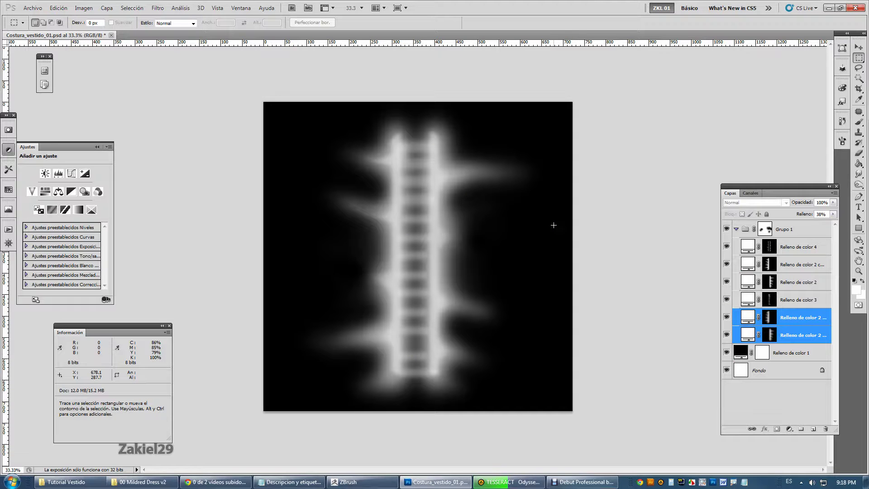
pyautogui.keyDown('shift'); pyautogui.click(764, 231); pyautogui.keyUp('shift')
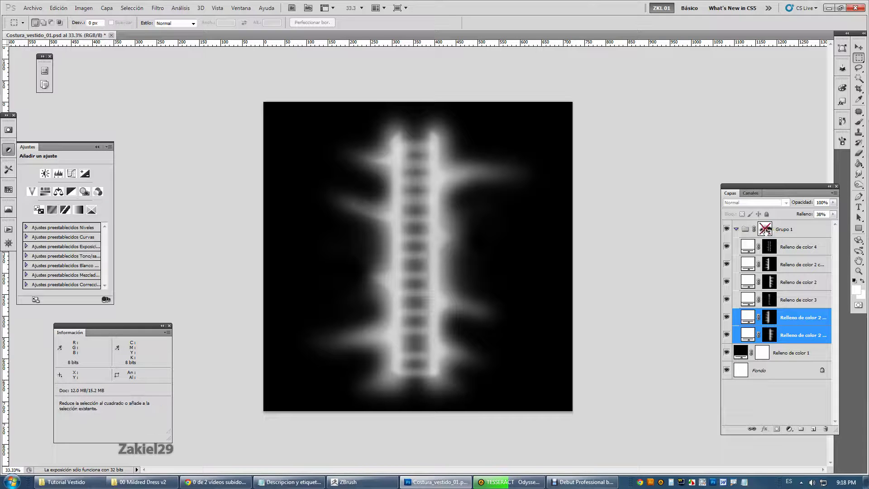
pyautogui.keyDown('shift'); pyautogui.click(766, 231); pyautogui.keyUp('shift')
# Save Costura_vestido_01.psd, close it, and return to ZBrush.
pyautogui.click(34, 10)
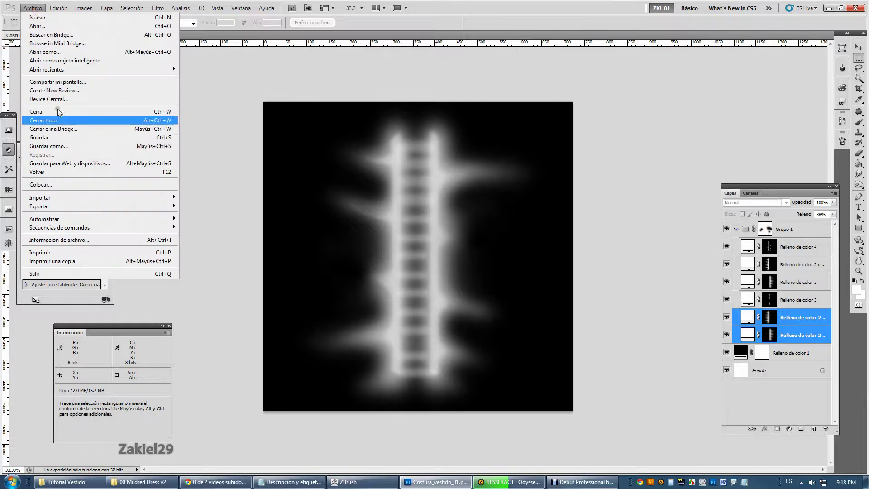
pyautogui.click(64, 138)
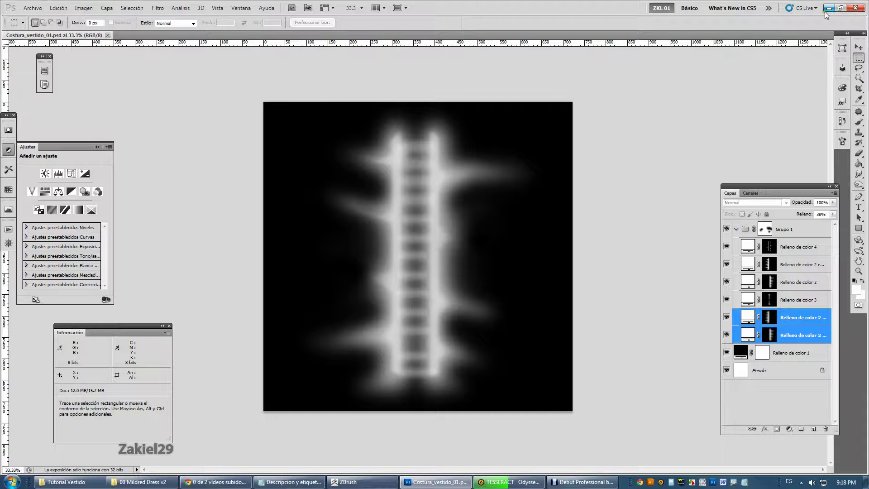
pyautogui.click(855, 8)
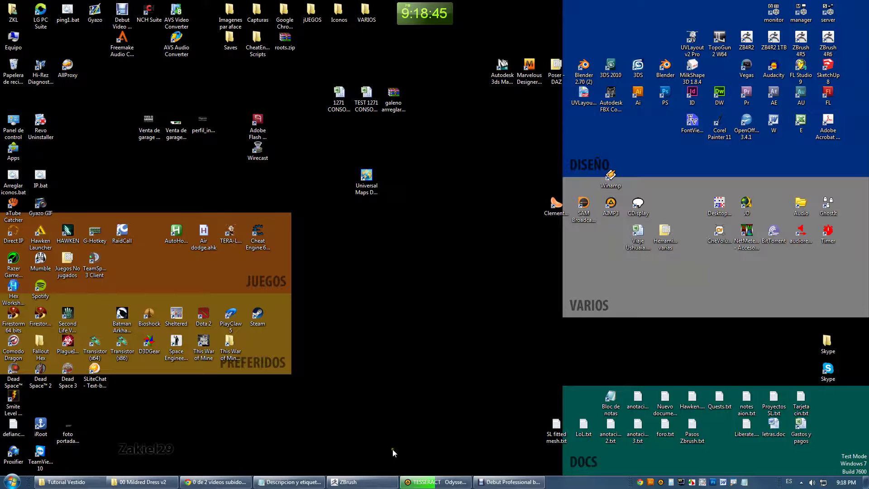
pyautogui.click(358, 482)
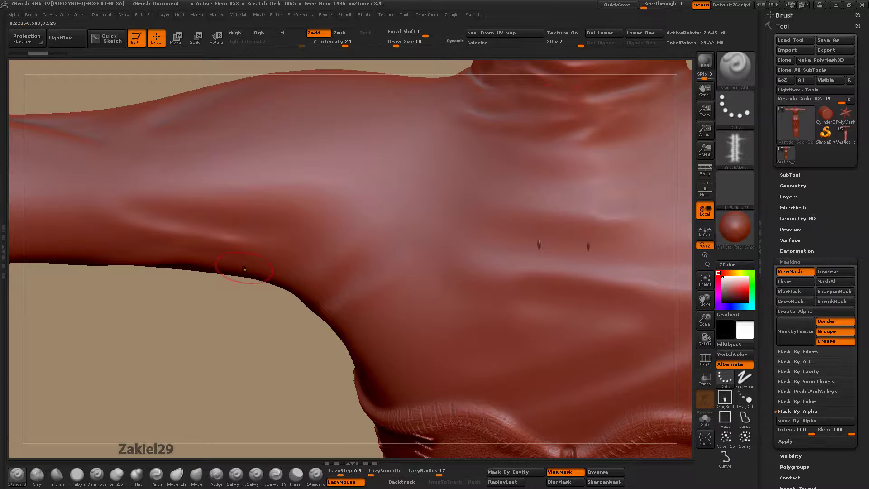
# Pick the corset pattern alpha and mask the corset with it.
pyautogui.moveTo(231, 302); pyautogui.dragTo(499, 323)
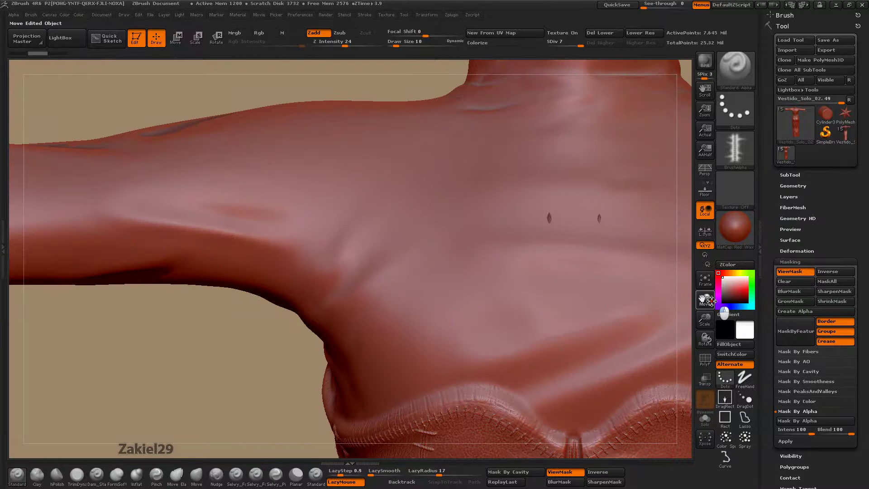
pyautogui.moveTo(704, 299); pyautogui.dragTo(604, 178)
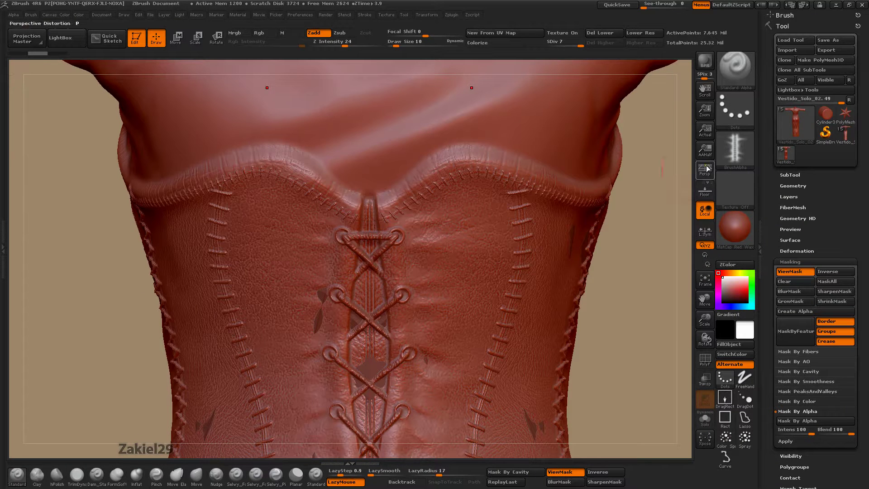
pyautogui.click(728, 156)
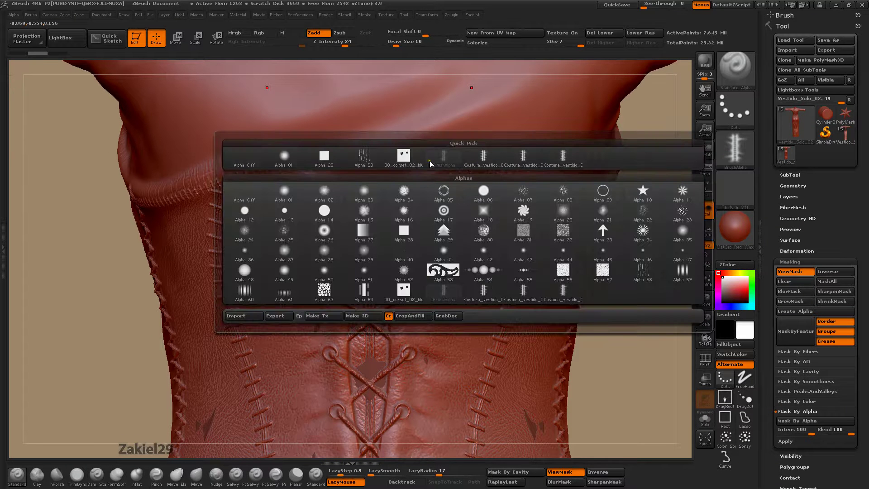
pyautogui.click(399, 161)
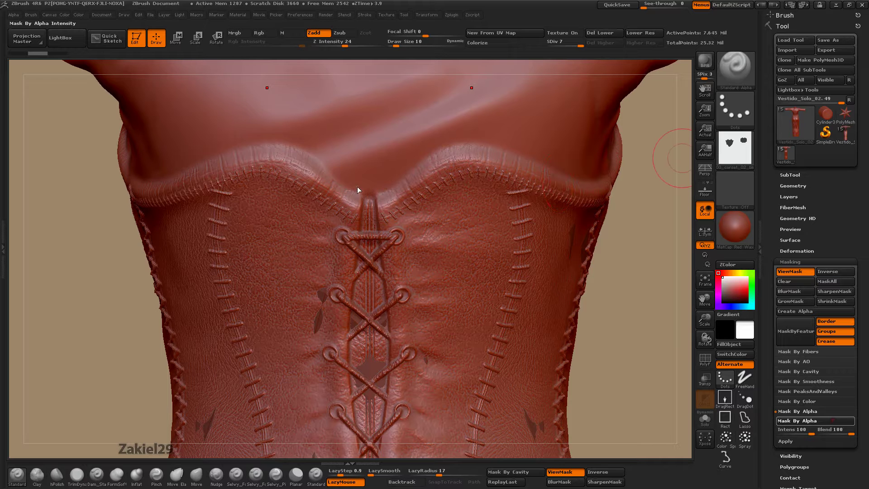
pyautogui.click(815, 420)
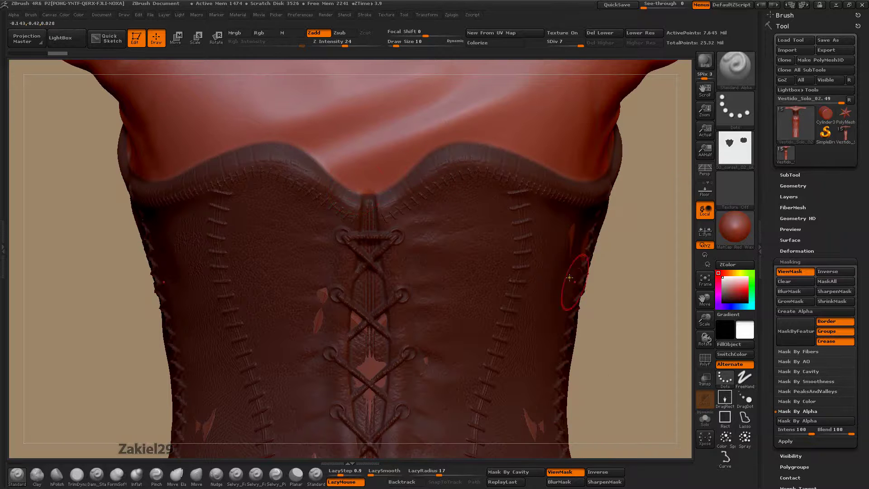
# Solo the dress part, inspect the corset front, and frame the whole dress.
pyautogui.click(705, 419)
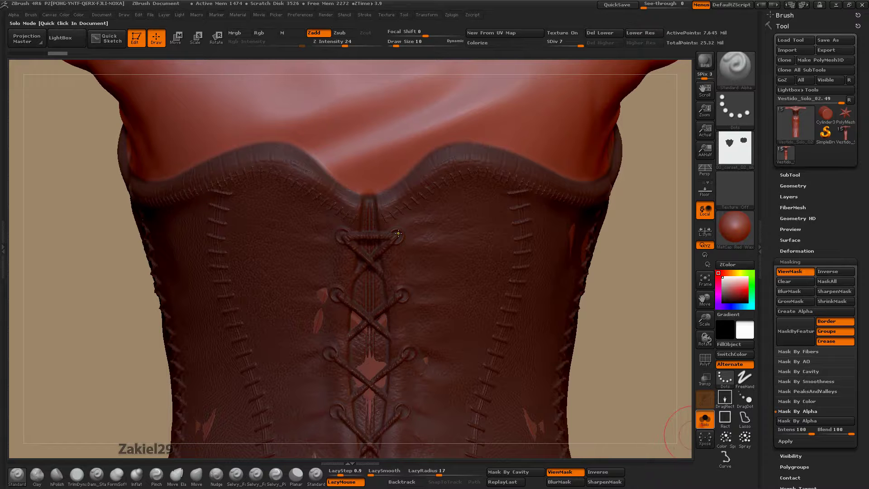
pyautogui.moveTo(662, 275)
pyautogui.keyDown('alt'); pyautogui.mouseDown()
pyautogui.moveTo(647, 292)
pyautogui.moveTo(472, 234)
pyautogui.mouseUp(); pyautogui.keyUp('alt')
pyautogui.moveTo(425, 217); pyautogui.dragTo(592, 306)
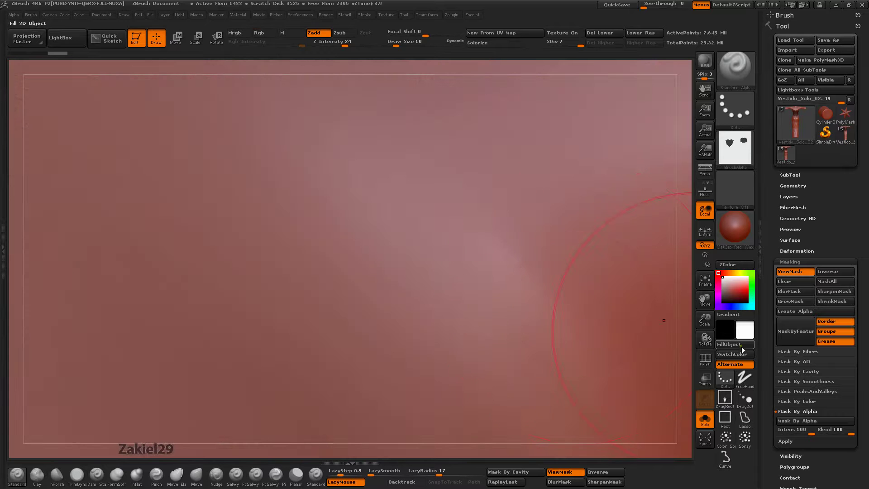
pyautogui.click(705, 278)
# Choose the corset mask image as the current alpha, then reopen the alpha library.
pyautogui.moveTo(705, 319); pyautogui.dragTo(720, 366)
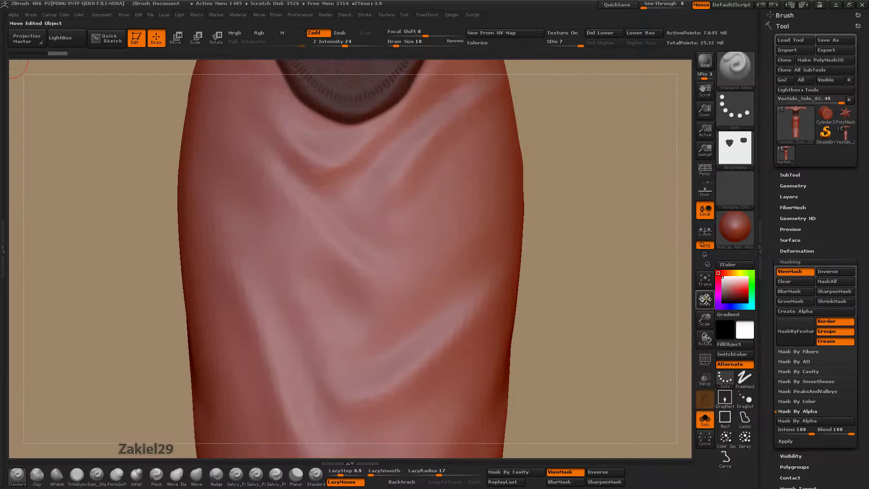
pyautogui.moveTo(704, 299); pyautogui.dragTo(697, 407)
pyautogui.moveTo(594, 239)
pyautogui.mouseDown()
pyautogui.moveTo(616, 272)
pyautogui.moveTo(653, 262)
pyautogui.moveTo(644, 248)
pyautogui.mouseUp()
pyautogui.click(733, 150)
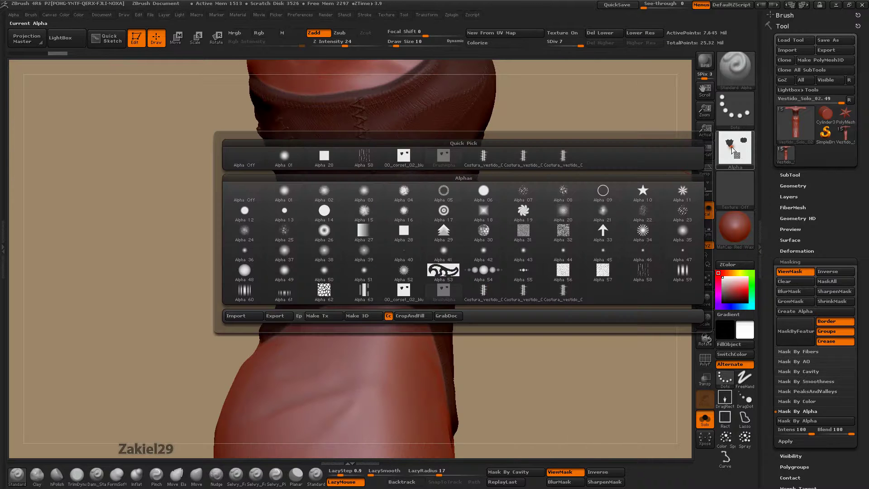
pyautogui.click(403, 155)
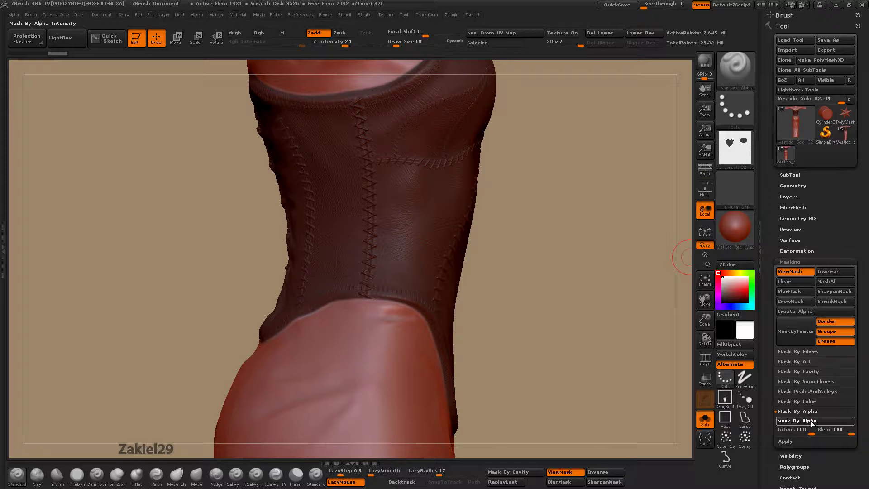
pyautogui.moveTo(519, 250); pyautogui.dragTo(572, 255)
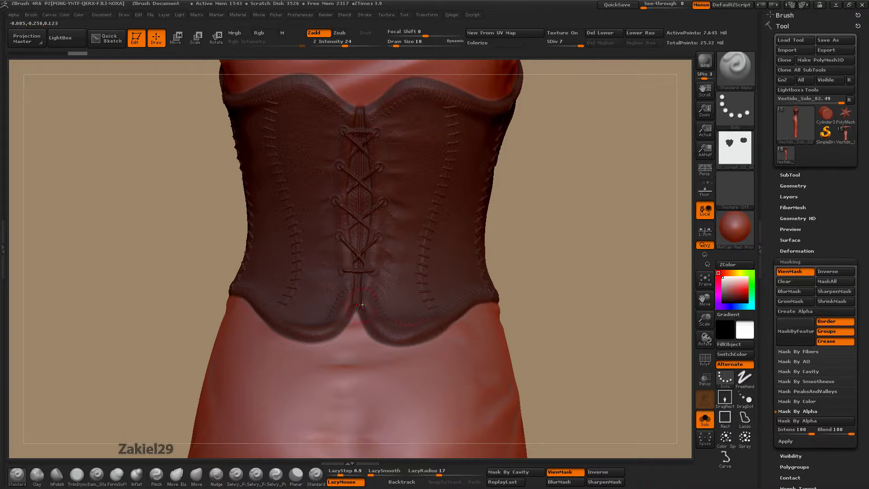
pyautogui.click(735, 149)
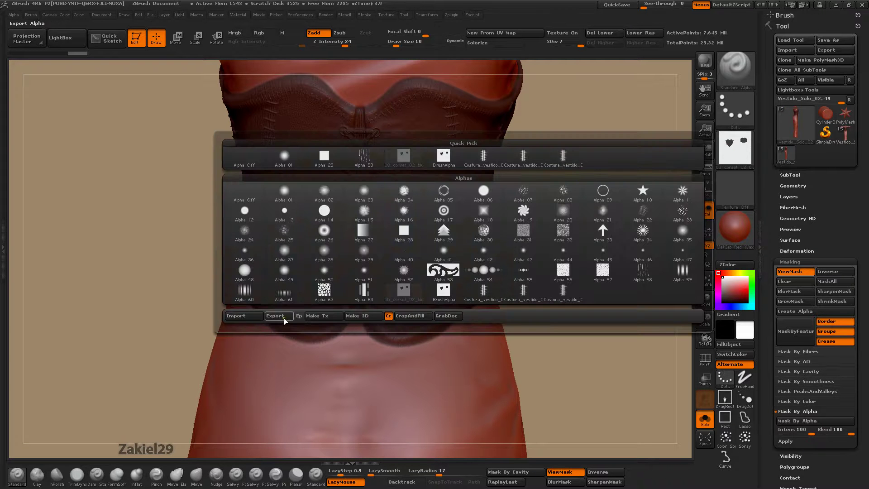
# Import 00_corset_02_blur 02.PSD from Mascaras > 00 Definitivas as the alpha.
pyautogui.click(252, 320)
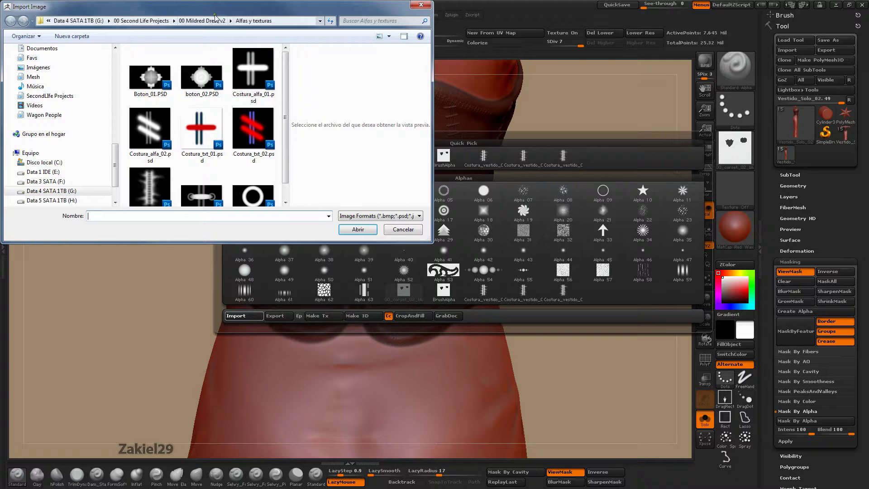
pyautogui.click(202, 23)
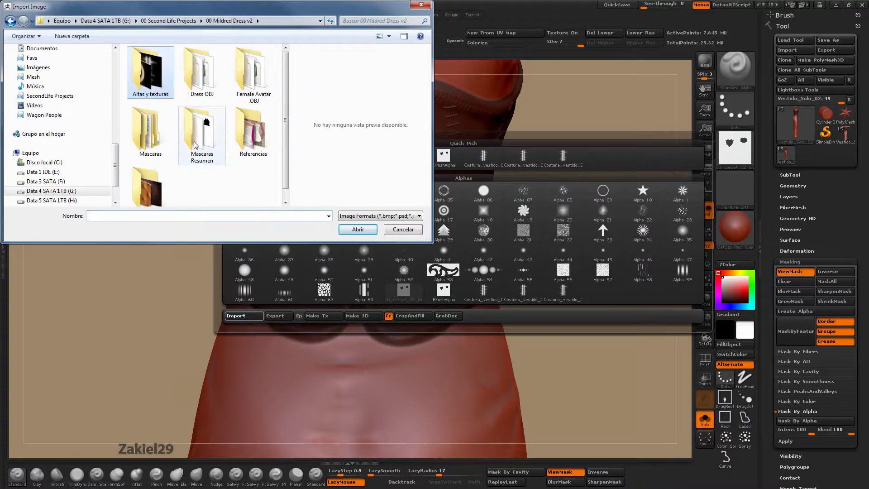
pyautogui.doubleClick(151, 147)
pyautogui.doubleClick(150, 72)
pyautogui.moveTo(288, 67)
pyautogui.mouseDown()
pyautogui.moveTo(289, 108)
pyautogui.moveTo(297, 94)
pyautogui.moveTo(293, 161)
pyautogui.moveTo(300, 105)
pyautogui.mouseUp()
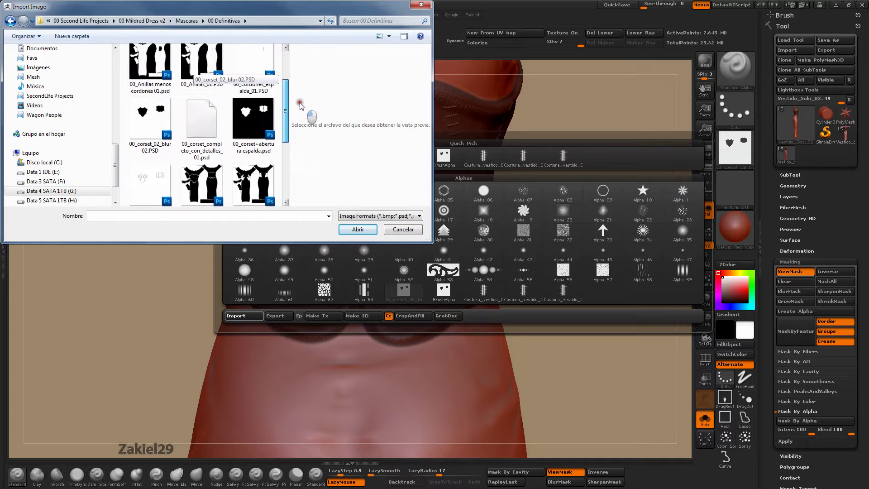
pyautogui.click(150, 119)
pyautogui.click(348, 231)
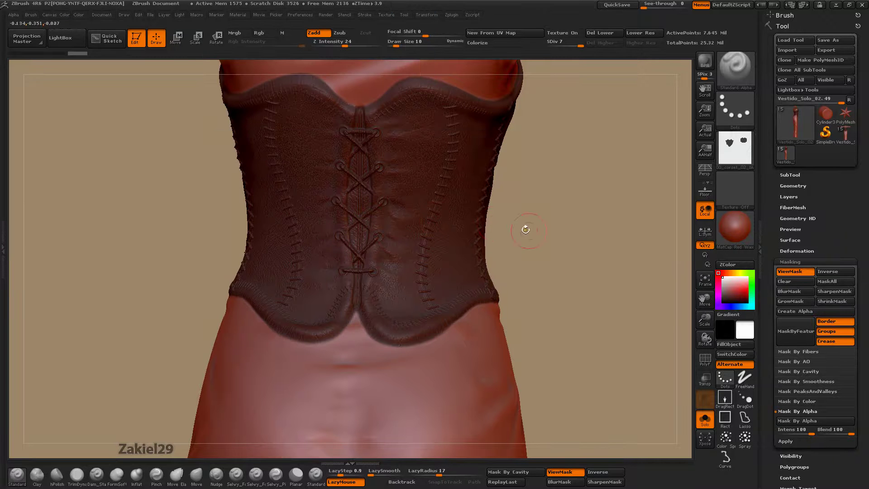
# Apply Mask By Alpha with the corset alpha and invert it, leaving the corset unmasked.
pyautogui.click(819, 420)
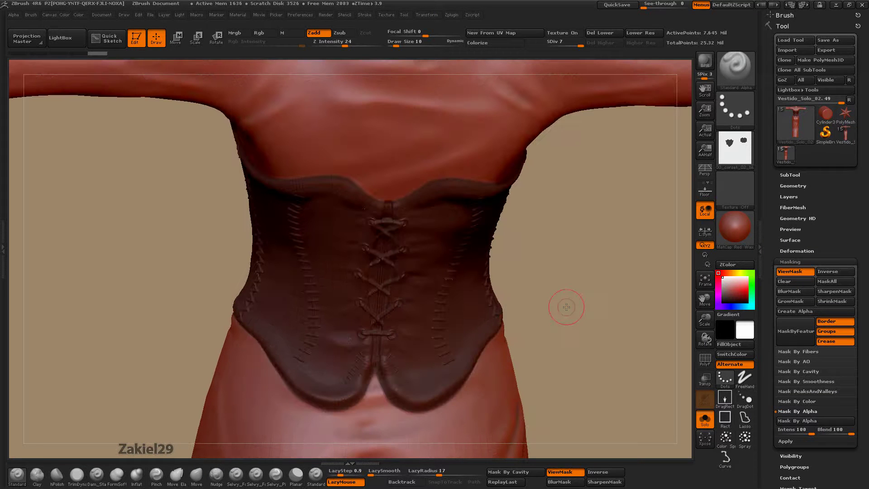
pyautogui.moveTo(704, 319); pyautogui.dragTo(627, 184)
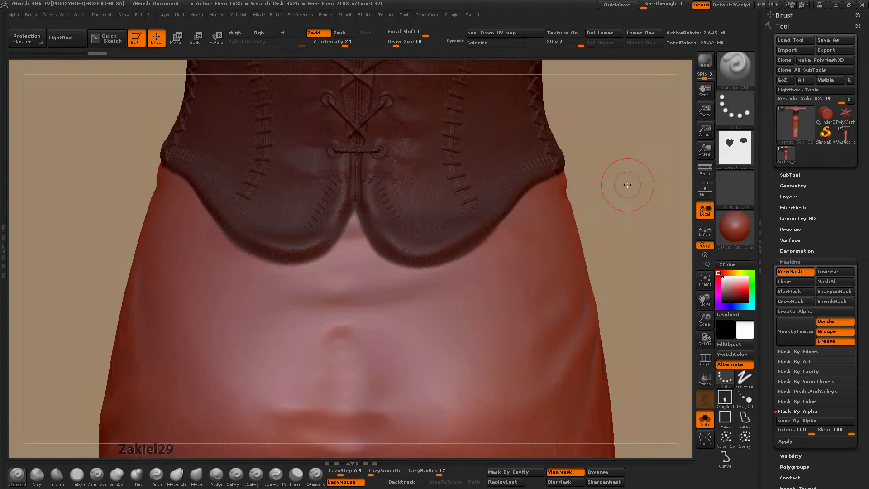
pyautogui.click(601, 472)
pyautogui.moveTo(642, 237); pyautogui.dragTo(629, 246)
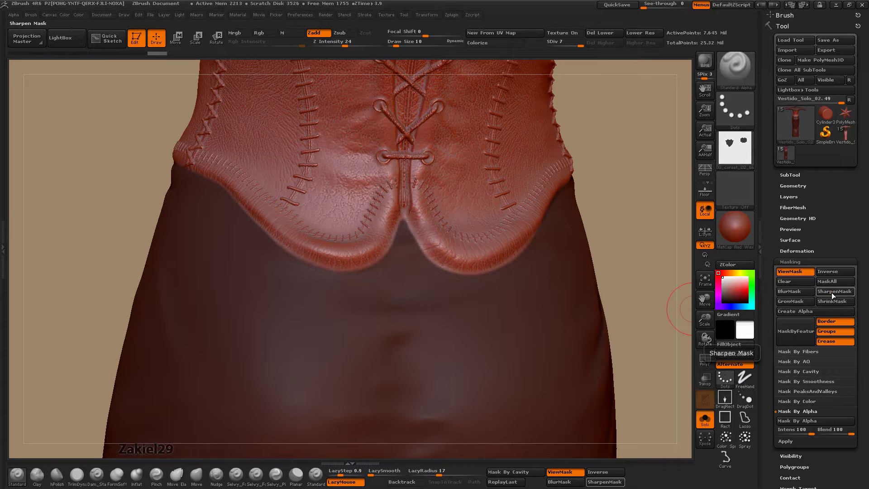
# Grow and sharpen the mask edge, then invert it with Ctrl+I to protect the corset.
pyautogui.click(803, 302)
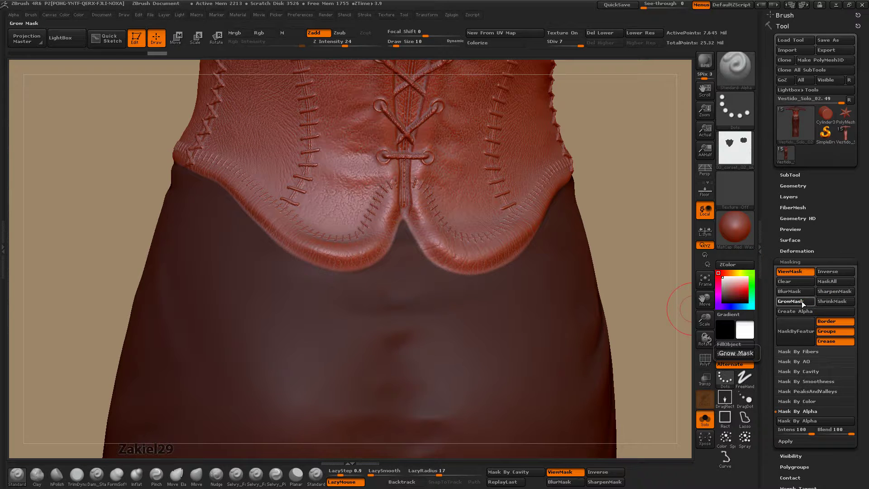
pyautogui.click(803, 302)
pyautogui.click(829, 292)
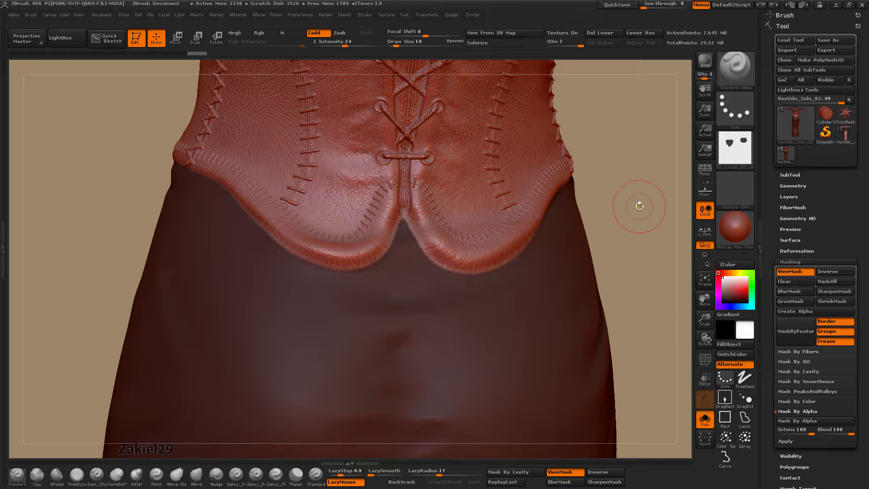
pyautogui.moveTo(639, 206)
pyautogui.mouseDown()
pyautogui.moveTo(545, 253)
pyautogui.moveTo(520, 270)
pyautogui.moveTo(524, 283)
pyautogui.mouseUp()
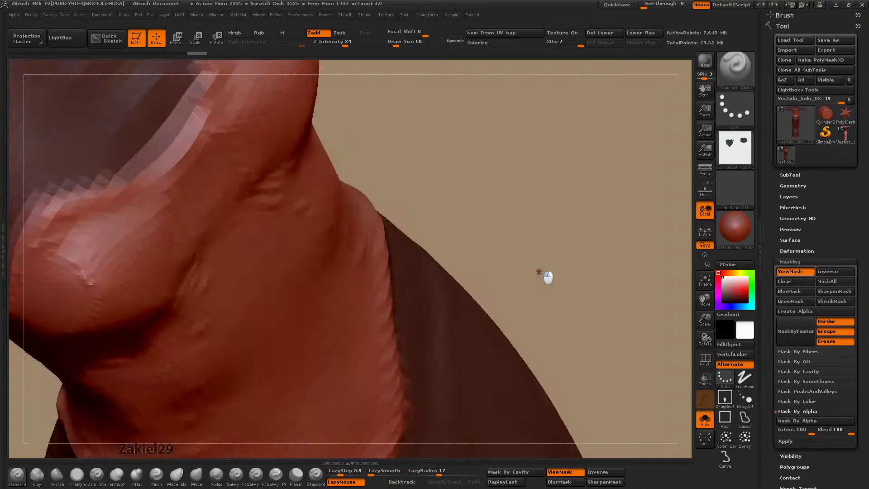
pyautogui.moveTo(534, 229)
pyautogui.mouseDown()
pyautogui.moveTo(551, 285)
pyautogui.moveTo(559, 199)
pyautogui.moveTo(530, 349)
pyautogui.mouseUp()
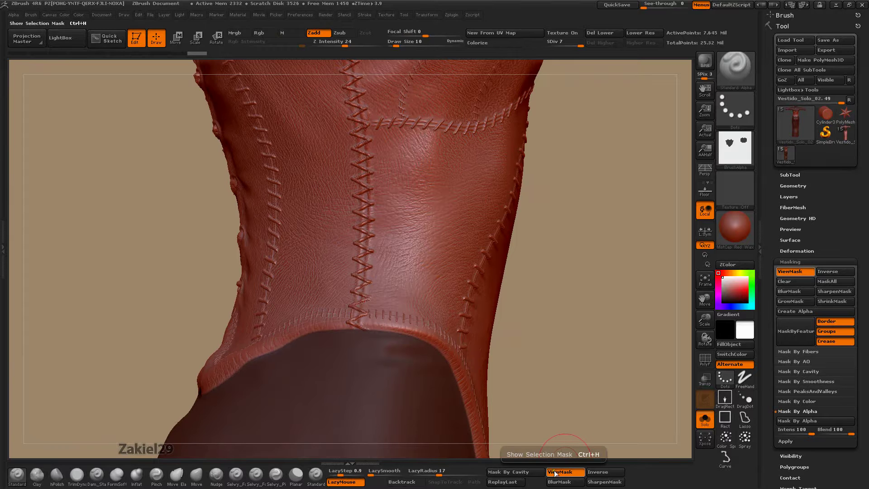
pyautogui.hotkey('ctrl', 'i')
pyautogui.moveTo(570, 249); pyautogui.dragTo(626, 246)
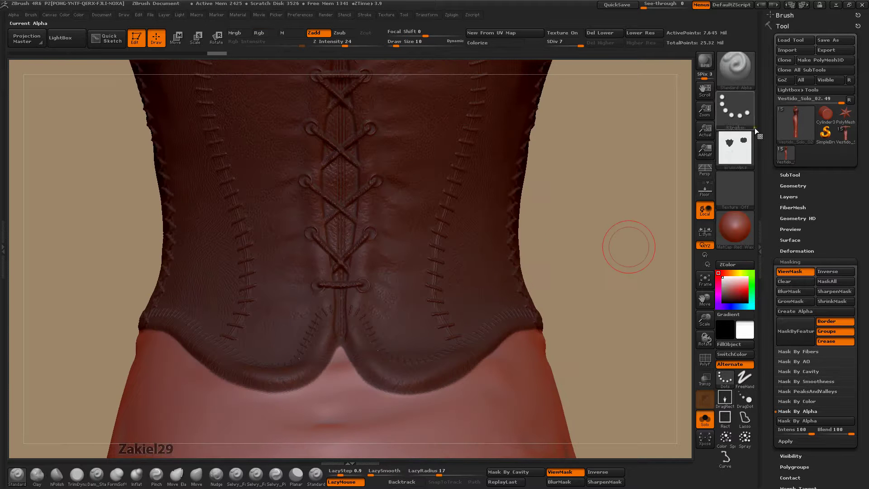
# Turn the alpha off, switch to Dam_Standard, and carve a crease along the corset's bottom notch.
pyautogui.click(728, 152)
pyautogui.click(244, 158)
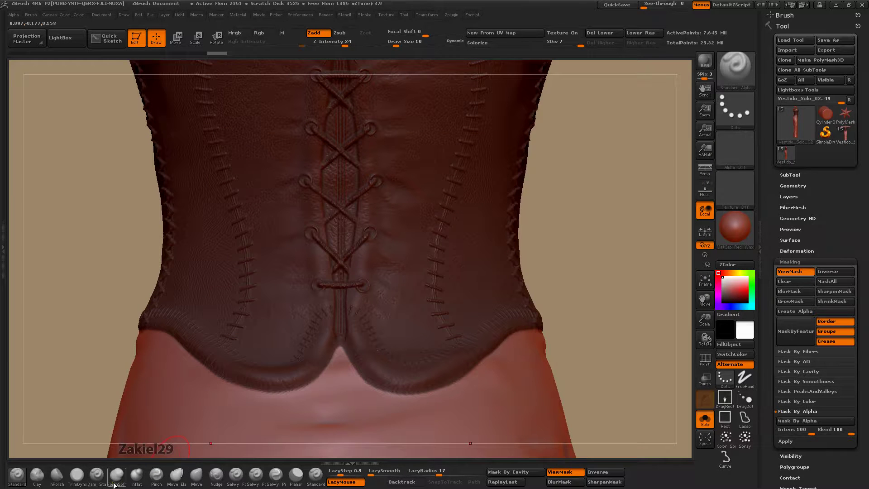
pyautogui.click(98, 483)
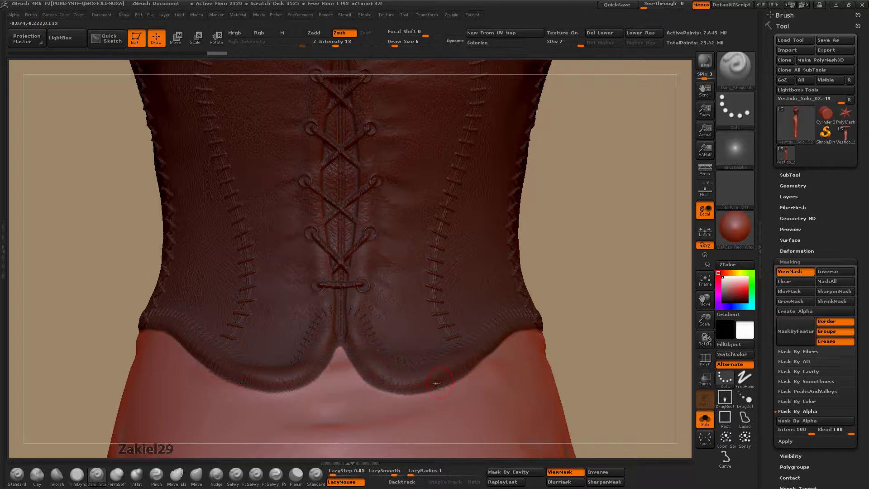
pyautogui.moveTo(593, 341)
pyautogui.keyDown('alt'); pyautogui.mouseDown()
pyautogui.moveTo(603, 351)
pyautogui.moveTo(607, 252)
pyautogui.mouseUp(); pyautogui.keyUp('alt')
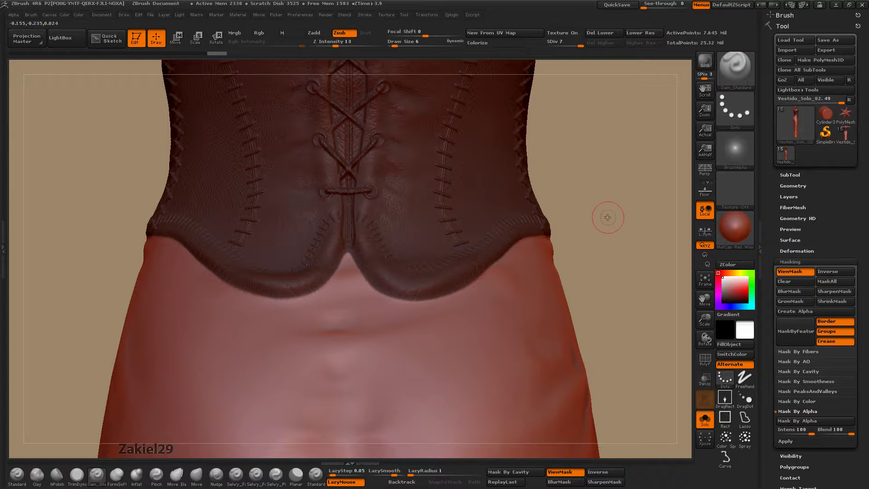
pyautogui.moveTo(608, 217); pyautogui.dragTo(618, 229)
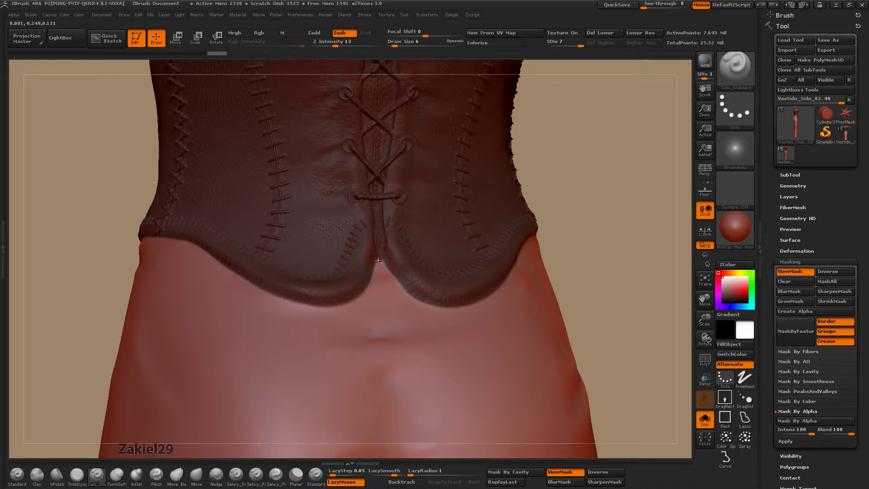
pyautogui.moveTo(384, 262)
pyautogui.mouseDown()
pyautogui.moveTo(415, 301)
pyautogui.moveTo(459, 310)
pyautogui.mouseUp()
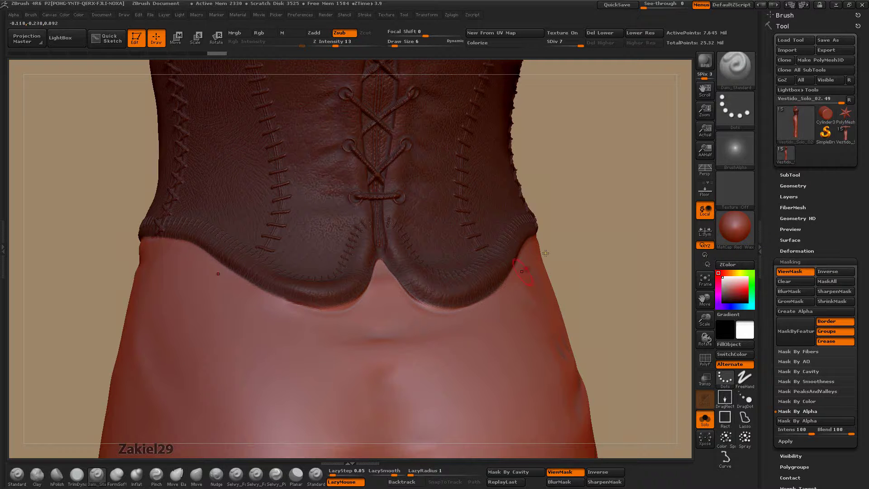
# Hide the mask display and carve more creases along the corset's lower edge and right side.
pyautogui.press('ctrl')
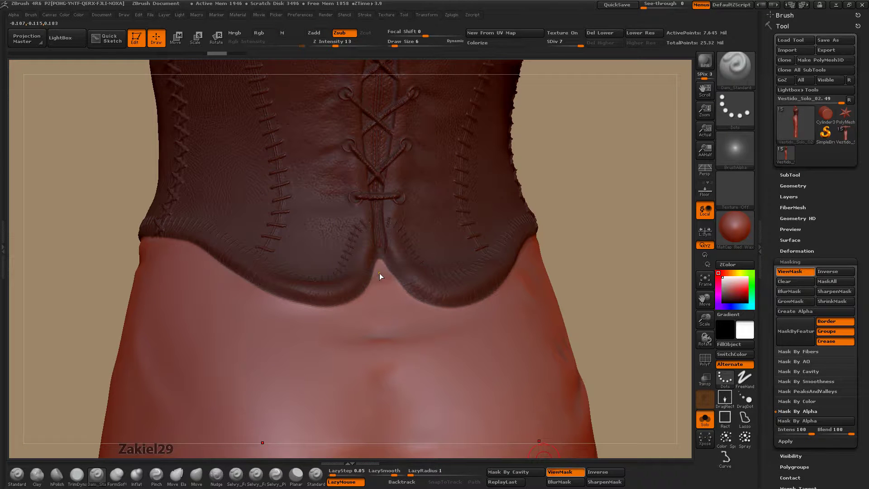
pyautogui.hotkey('ctrl', 'h')
pyautogui.moveTo(375, 269)
pyautogui.mouseDown()
pyautogui.moveTo(387, 262)
pyautogui.moveTo(434, 305)
pyautogui.moveTo(473, 303)
pyautogui.moveTo(498, 290)
pyautogui.mouseUp()
pyautogui.moveTo(573, 230)
pyautogui.mouseDown()
pyautogui.moveTo(566, 244)
pyautogui.moveTo(492, 278)
pyautogui.mouseUp()
pyautogui.moveTo(448, 301); pyautogui.dragTo(591, 231)
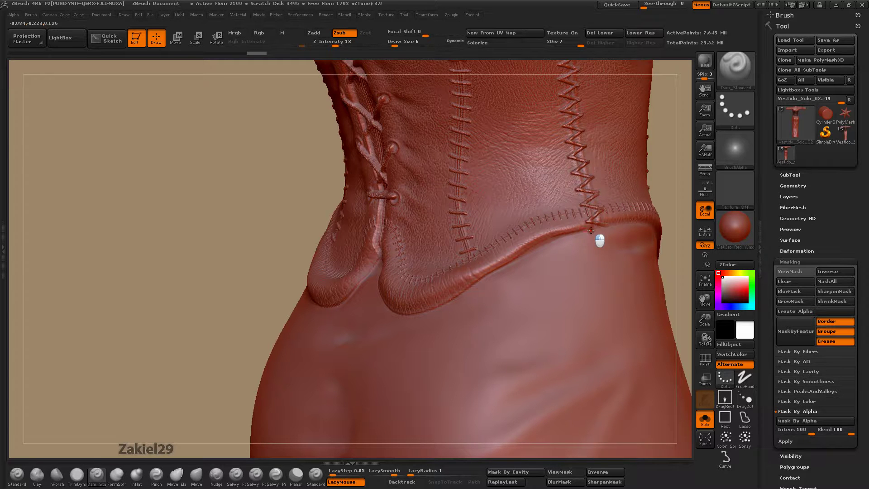
# Deepen the grooves under the stitches and along the hip seams with Dam_Standard.
pyautogui.moveTo(201, 252)
pyautogui.mouseDown()
pyautogui.moveTo(69, 262)
pyautogui.moveTo(328, 280)
pyautogui.mouseUp()
pyautogui.moveTo(382, 262)
pyautogui.mouseDown()
pyautogui.moveTo(574, 305)
pyautogui.moveTo(461, 283)
pyautogui.moveTo(503, 335)
pyautogui.moveTo(527, 395)
pyautogui.mouseUp()
pyautogui.moveTo(262, 255)
pyautogui.mouseDown()
pyautogui.moveTo(136, 179)
pyautogui.moveTo(108, 120)
pyautogui.moveTo(257, 217)
pyautogui.mouseUp()
pyautogui.moveTo(340, 238); pyautogui.dragTo(388, 329)
pyautogui.moveTo(530, 284)
pyautogui.keyDown('alt'); pyautogui.mouseDown()
pyautogui.moveTo(461, 285)
pyautogui.moveTo(486, 265)
pyautogui.mouseUp(); pyautogui.keyUp('alt')
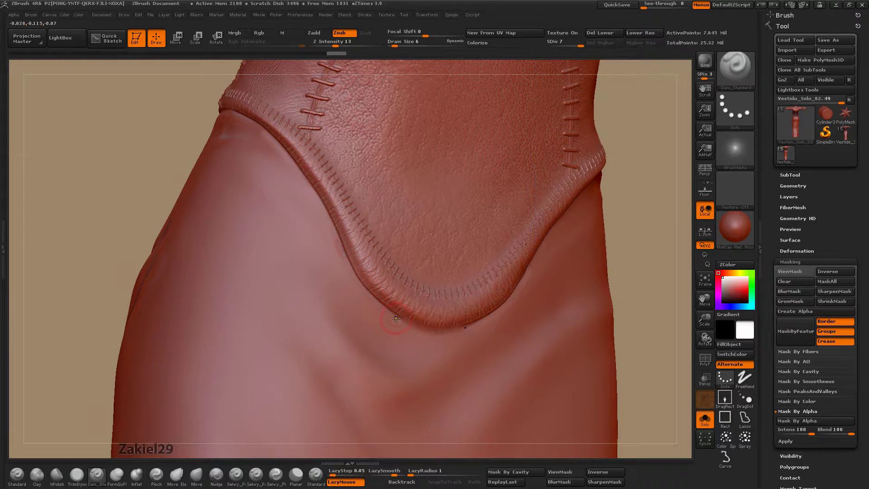
pyautogui.moveTo(402, 319); pyautogui.dragTo(424, 335)
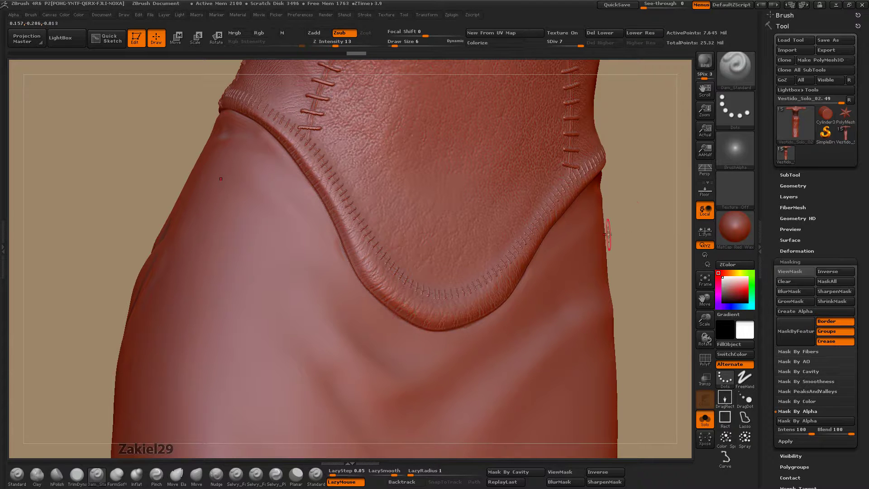
pyautogui.moveTo(144, 113)
pyautogui.mouseDown()
pyautogui.moveTo(132, 310)
pyautogui.moveTo(141, 330)
pyautogui.mouseUp()
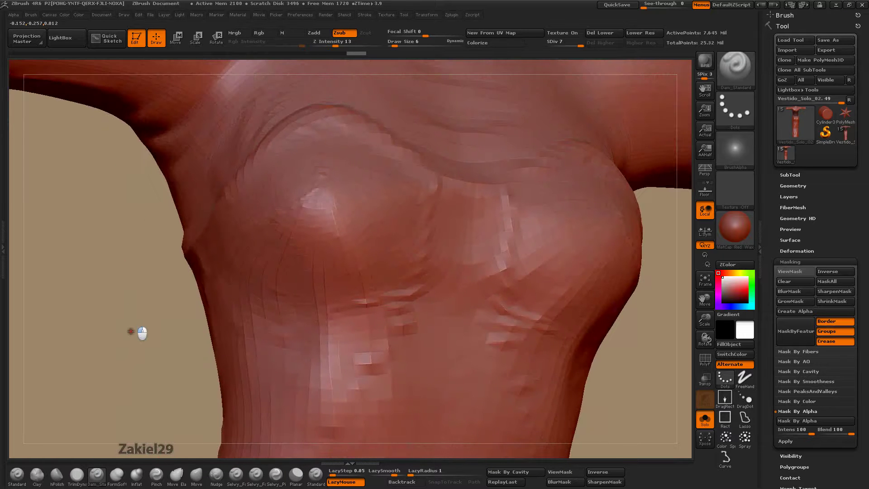
pyautogui.moveTo(113, 271); pyautogui.dragTo(144, 309)
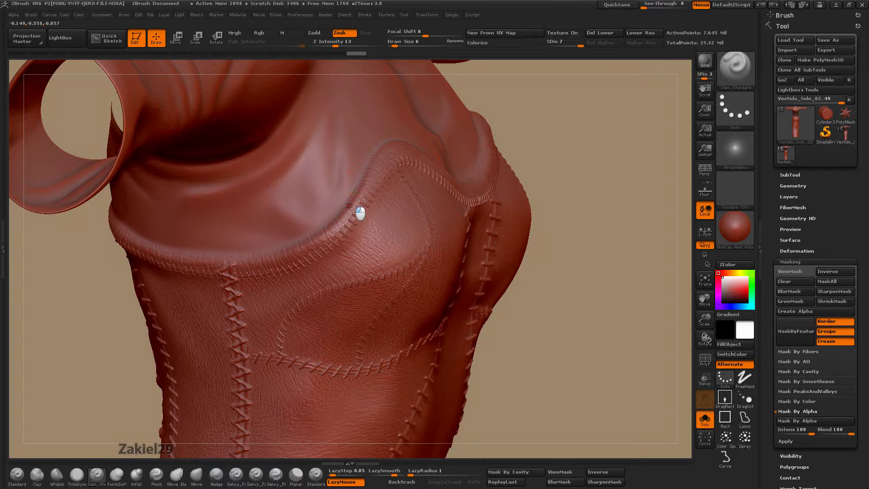
# Carve a stitch groove along the collar seam, undoing two misfired strokes first.
pyautogui.press('ctrl')
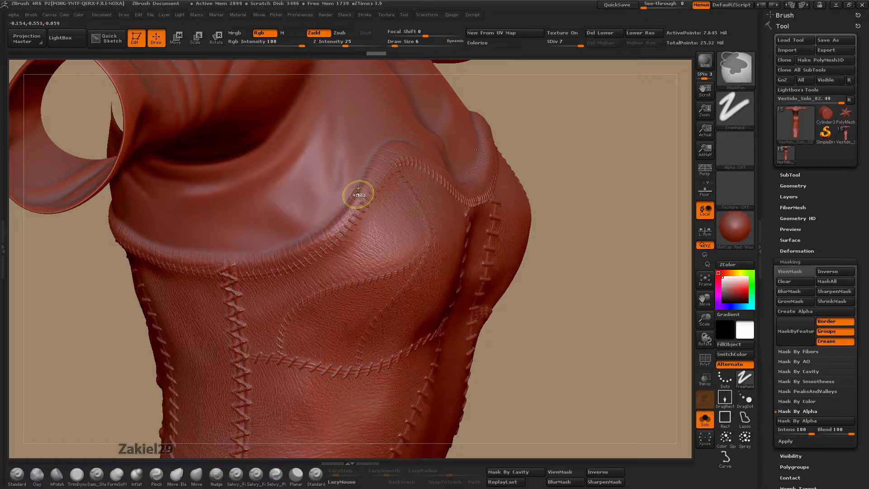
pyautogui.moveTo(355, 189)
pyautogui.mouseDown()
pyautogui.moveTo(269, 251)
pyautogui.moveTo(200, 255)
pyautogui.mouseUp()
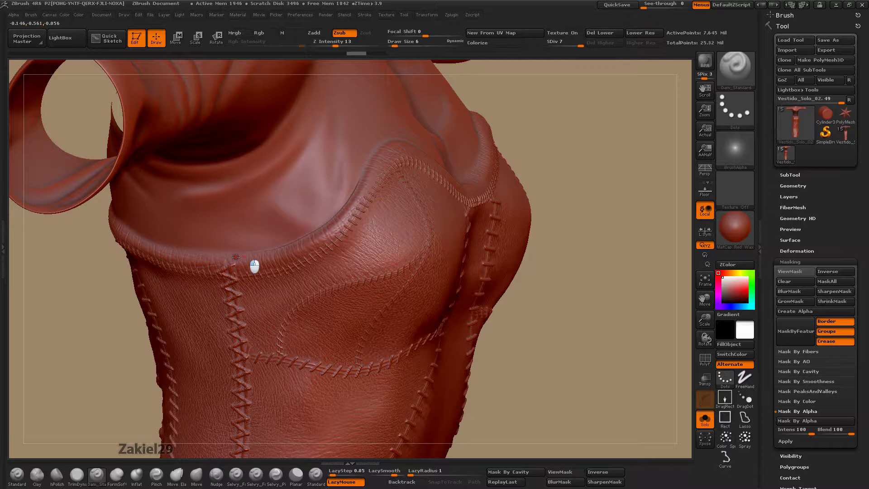
pyautogui.moveTo(543, 310); pyautogui.dragTo(543, 314)
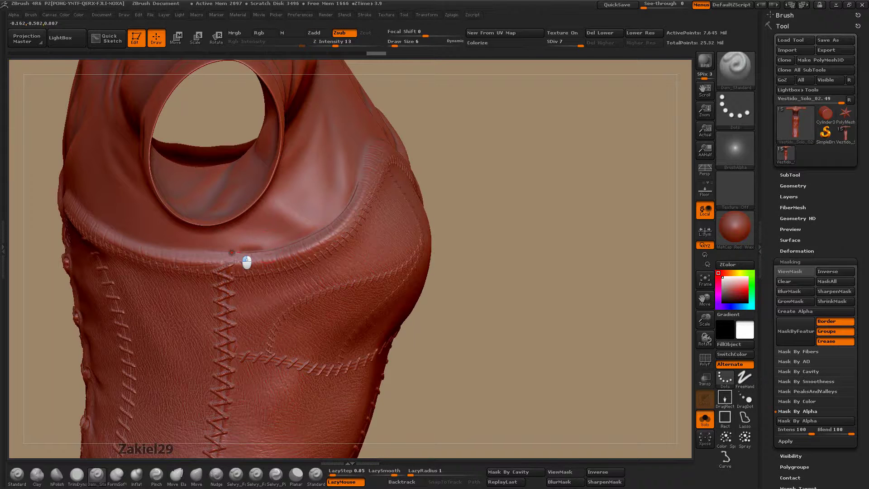
pyautogui.press('ctrl')
pyautogui.hotkey('ctrl', 'z')
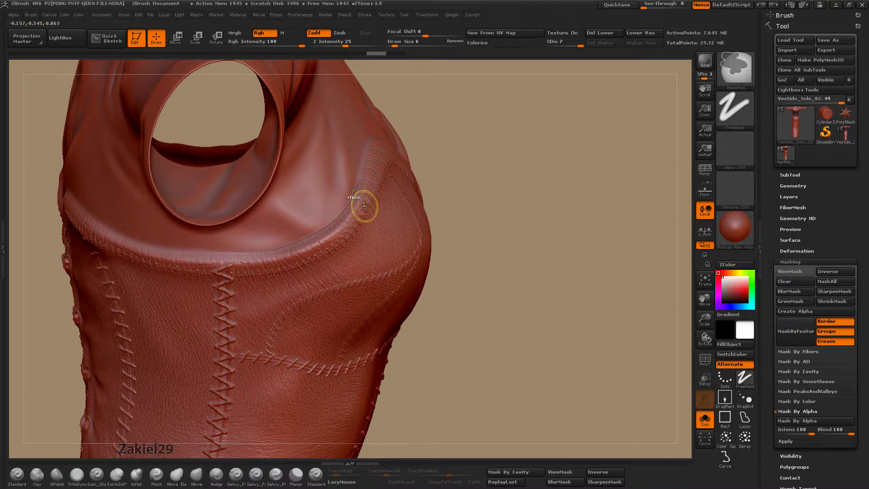
pyautogui.hotkey('ctrl', 'z')
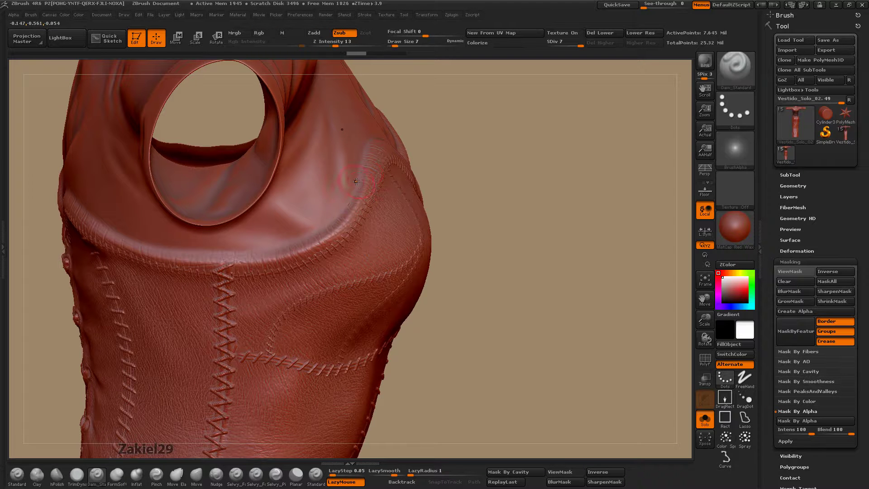
pyautogui.moveTo(355, 185)
pyautogui.mouseDown()
pyautogui.moveTo(328, 222)
pyautogui.moveTo(262, 253)
pyautogui.moveTo(138, 241)
pyautogui.mouseUp()
# Stitch grooves along the shoulder strap's top edge and along the corset's top edge.
pyautogui.moveTo(449, 270)
pyautogui.mouseDown()
pyautogui.moveTo(509, 266)
pyautogui.moveTo(527, 287)
pyautogui.moveTo(173, 236)
pyautogui.mouseUp()
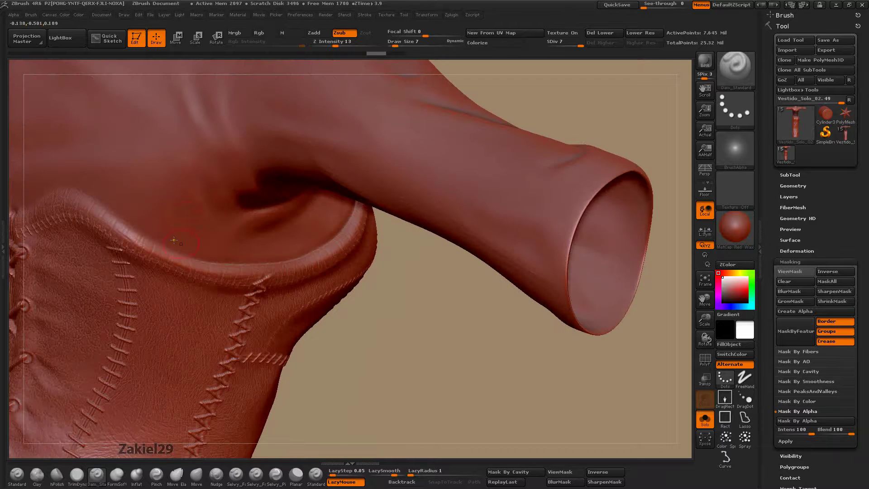
pyautogui.moveTo(402, 341); pyautogui.dragTo(416, 324)
pyautogui.moveTo(465, 304); pyautogui.dragTo(467, 316)
pyautogui.moveTo(285, 272); pyautogui.dragTo(207, 249)
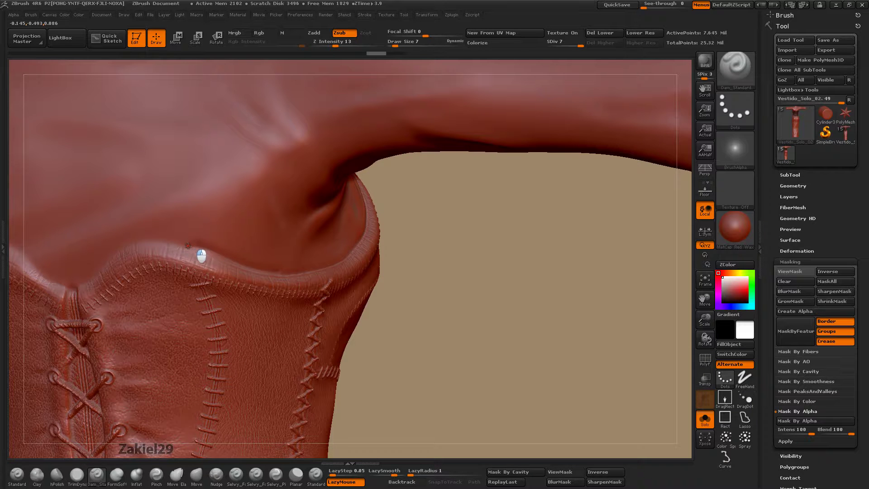
pyautogui.press('ctrl')
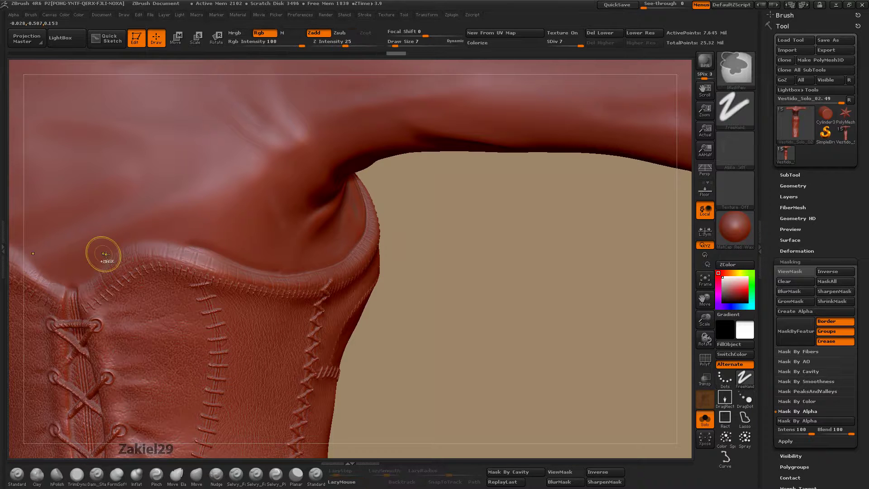
pyautogui.moveTo(281, 275); pyautogui.dragTo(185, 249)
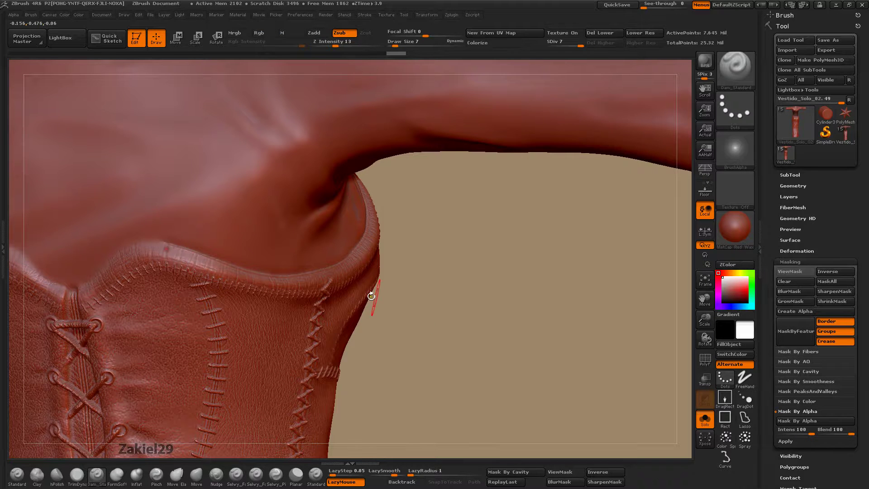
pyautogui.moveTo(380, 295); pyautogui.dragTo(429, 316)
pyautogui.moveTo(185, 241)
pyautogui.mouseDown()
pyautogui.moveTo(123, 255)
pyautogui.moveTo(93, 294)
pyautogui.mouseUp()
pyautogui.press('ctrl')
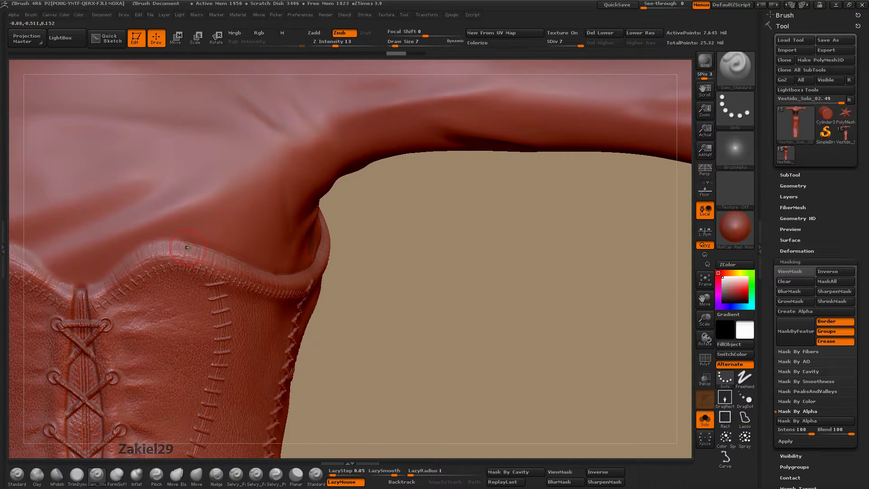
pyautogui.moveTo(186, 245)
pyautogui.mouseDown()
pyautogui.moveTo(155, 242)
pyautogui.moveTo(82, 287)
pyautogui.mouseUp()
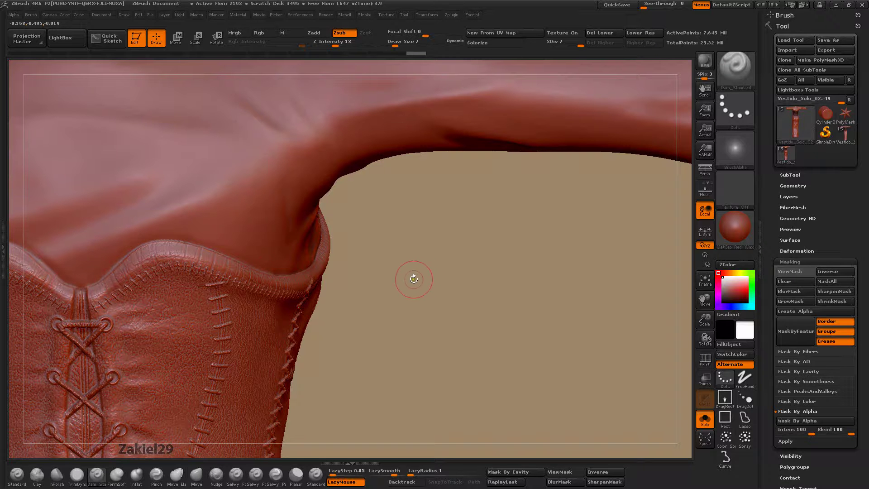
pyautogui.moveTo(417, 277); pyautogui.dragTo(354, 277)
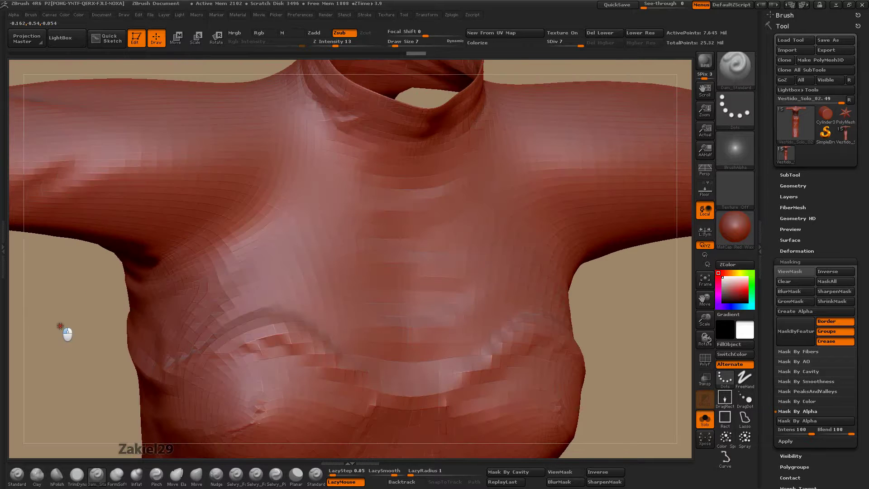
# Paint a freehand mask stroke along the bust seam below the neck opening, then zoom out.
pyautogui.moveTo(76, 344)
pyautogui.mouseDown()
pyautogui.moveTo(167, 372)
pyautogui.moveTo(274, 360)
pyautogui.mouseUp()
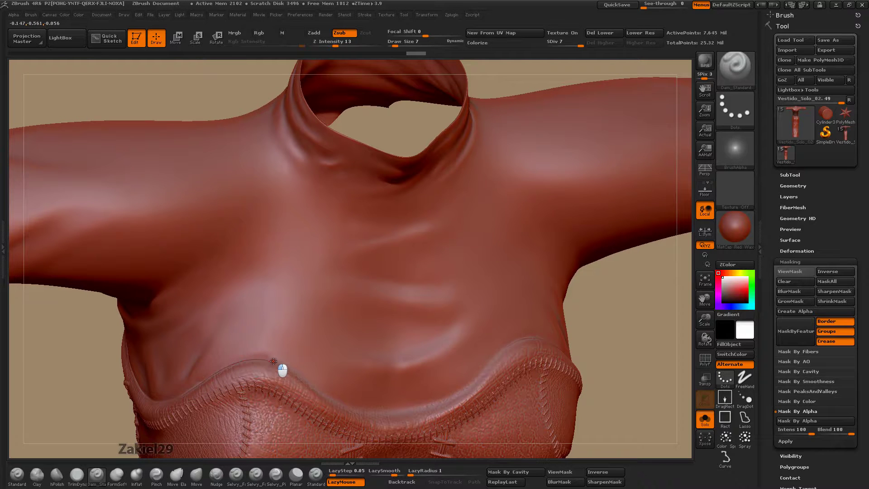
pyautogui.press('ctrl')
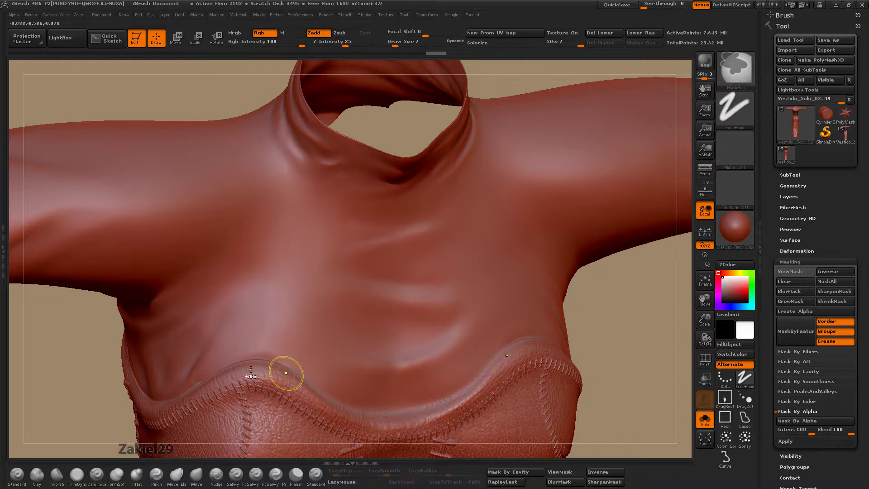
pyautogui.moveTo(198, 384)
pyautogui.mouseDown()
pyautogui.moveTo(256, 358)
pyautogui.moveTo(274, 359)
pyautogui.moveTo(345, 404)
pyautogui.moveTo(404, 415)
pyautogui.mouseUp()
pyautogui.moveTo(630, 365)
pyautogui.mouseDown()
pyautogui.moveTo(618, 334)
pyautogui.moveTo(569, 363)
pyautogui.mouseUp()
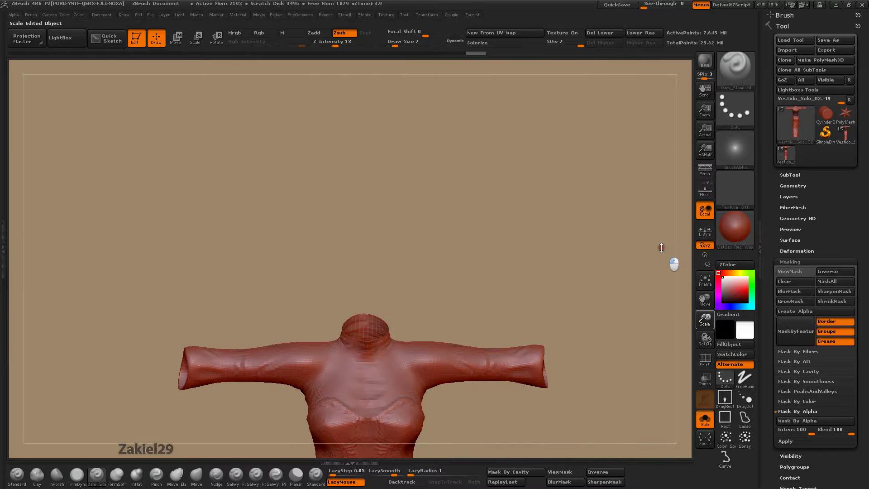
# Centre the model in front view, turn on ViewMask, and inspect the dark masked corset.
pyautogui.moveTo(570, 333)
pyautogui.keyDown('alt'); pyautogui.mouseDown()
pyautogui.moveTo(508, 263)
pyautogui.moveTo(522, 294)
pyautogui.moveTo(552, 295)
pyautogui.mouseUp(); pyautogui.keyUp('alt')
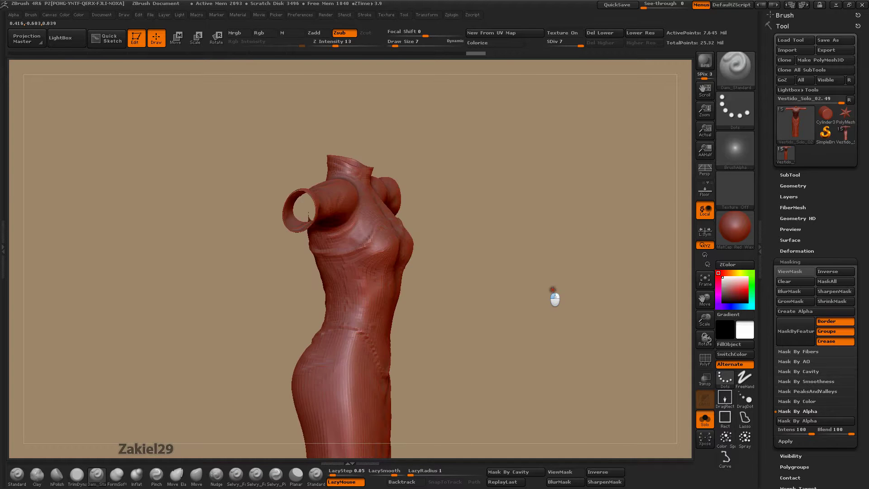
pyautogui.moveTo(502, 304)
pyautogui.mouseDown()
pyautogui.moveTo(533, 307)
pyautogui.moveTo(533, 324)
pyautogui.moveTo(592, 349)
pyautogui.mouseUp()
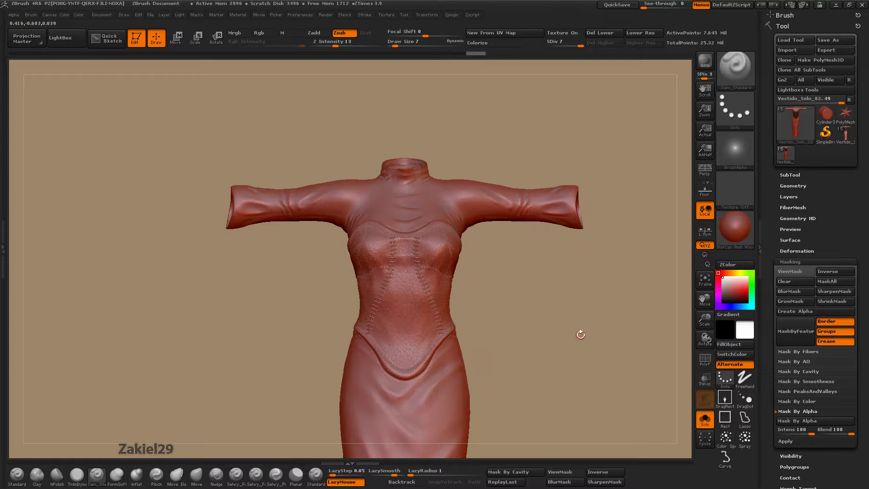
pyautogui.click(565, 352)
pyautogui.click(572, 473)
pyautogui.moveTo(707, 323); pyautogui.dragTo(719, 350)
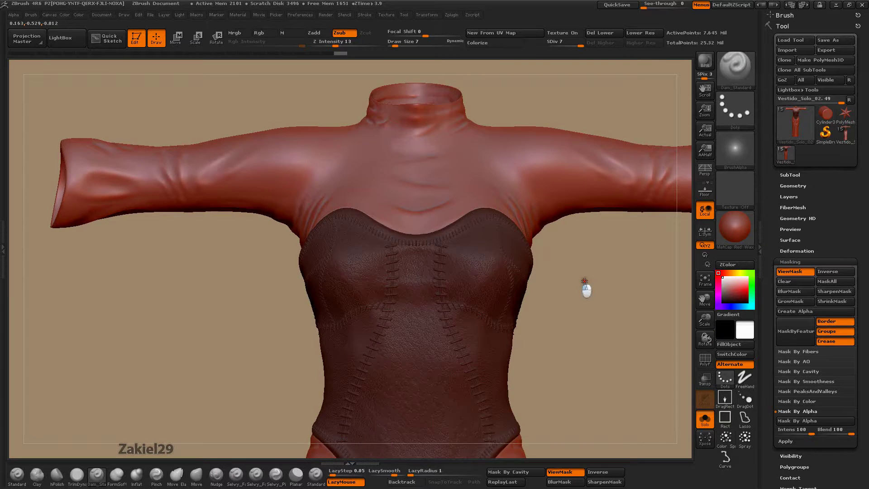
pyautogui.moveTo(584, 286); pyautogui.dragTo(550, 283)
pyautogui.moveTo(558, 331); pyautogui.dragTo(588, 339)
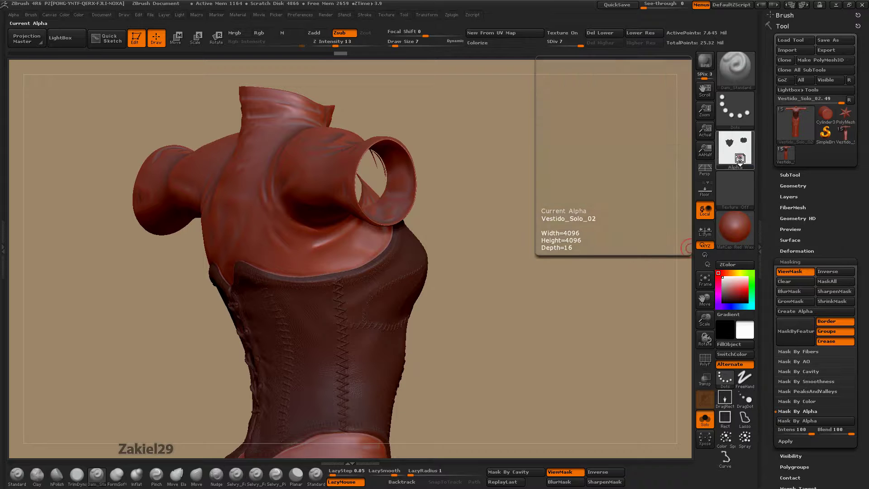
# Export the current alpha into the 00 Definitivas folder with the file name 0_corset_03.
pyautogui.click(739, 159)
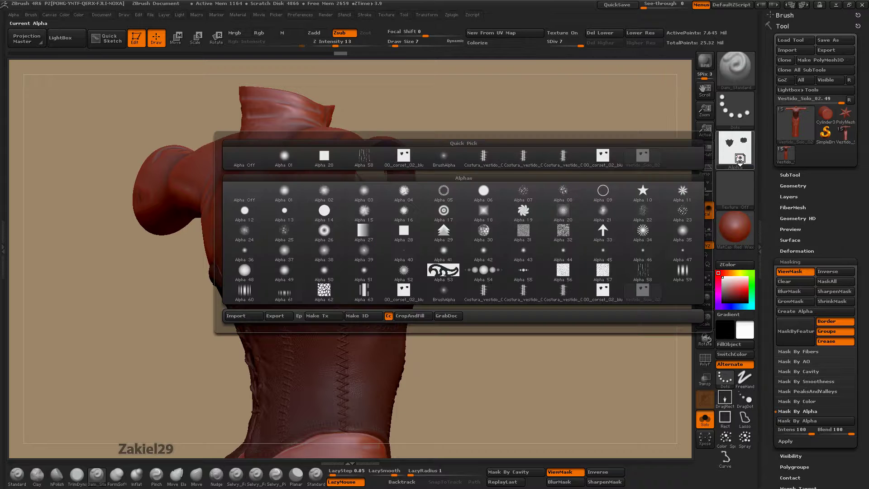
pyautogui.click(284, 319)
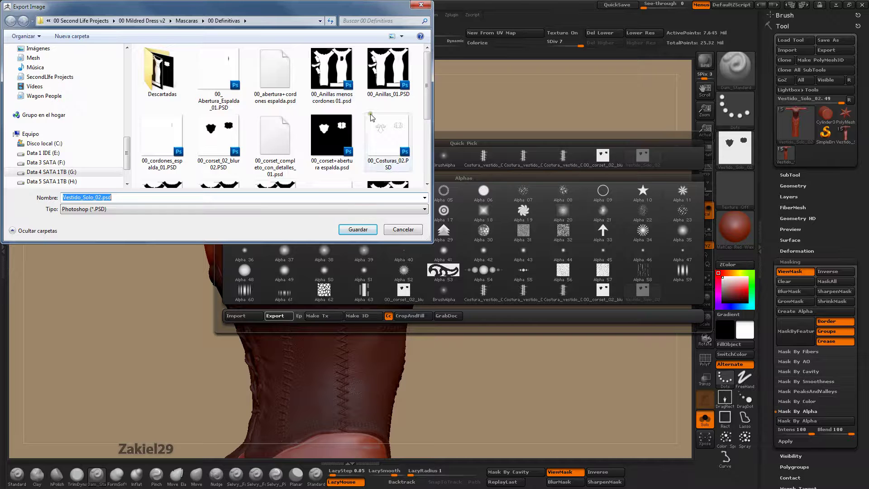
pyautogui.moveTo(429, 103); pyautogui.dragTo(427, 170)
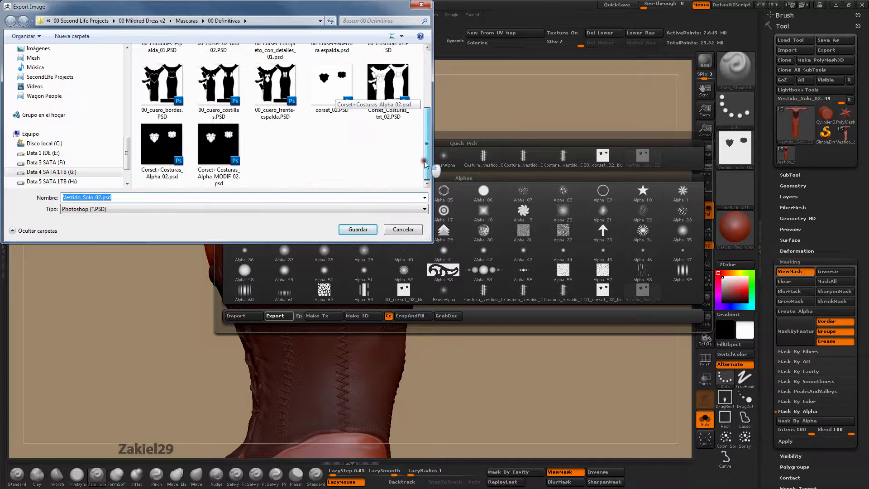
pyautogui.write('00_')
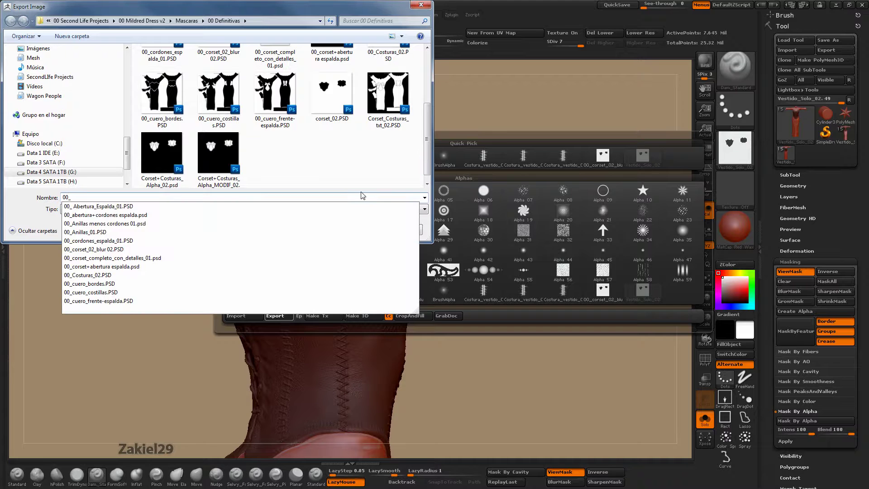
pyautogui.write('c')
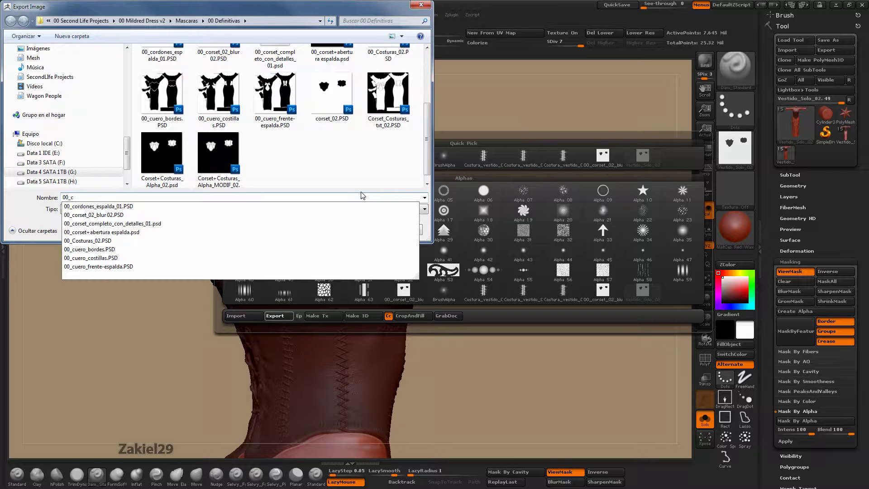
pyautogui.write('orse')
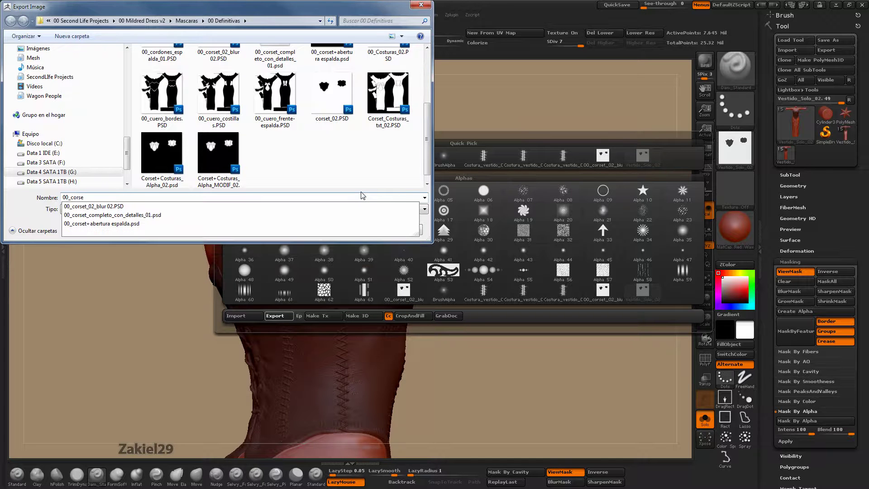
pyautogui.write('t_')
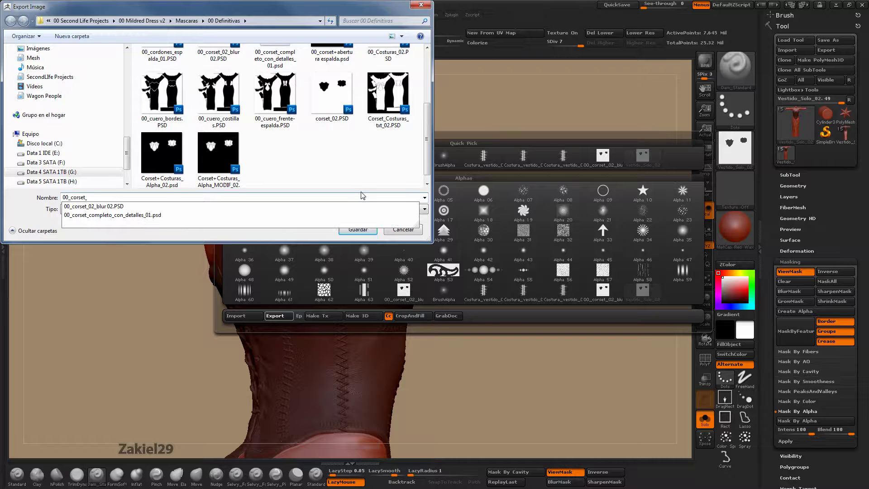
pyautogui.write('03')
pyautogui.press('Return')
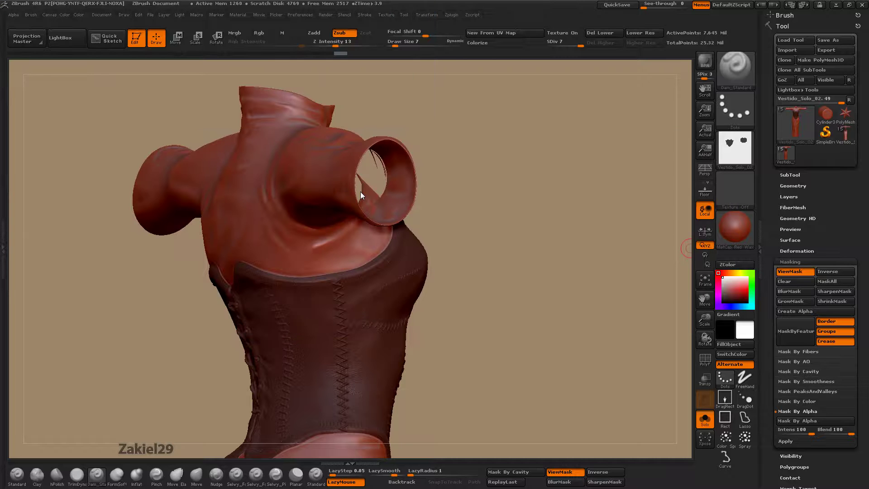
# Choose BrushAlpha from the alpha picker and frame the bust in a front view.
pyautogui.moveTo(561, 240)
pyautogui.mouseDown()
pyautogui.moveTo(546, 269)
pyautogui.moveTo(510, 287)
pyautogui.mouseUp()
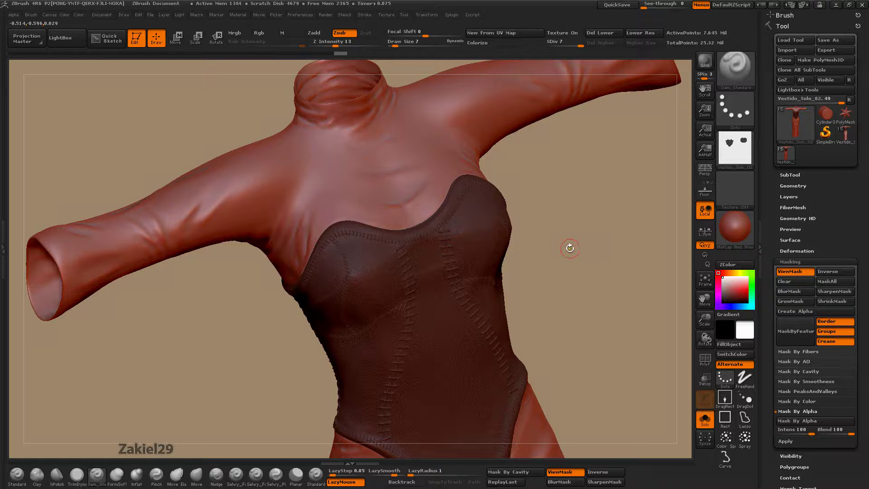
pyautogui.click(735, 150)
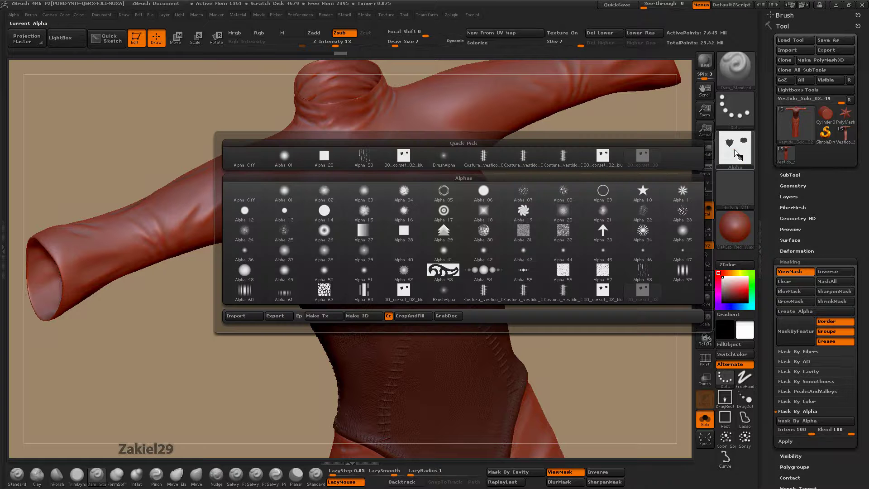
pyautogui.click(452, 160)
pyautogui.moveTo(621, 246); pyautogui.dragTo(597, 230)
pyautogui.moveTo(633, 281); pyautogui.dragTo(540, 325)
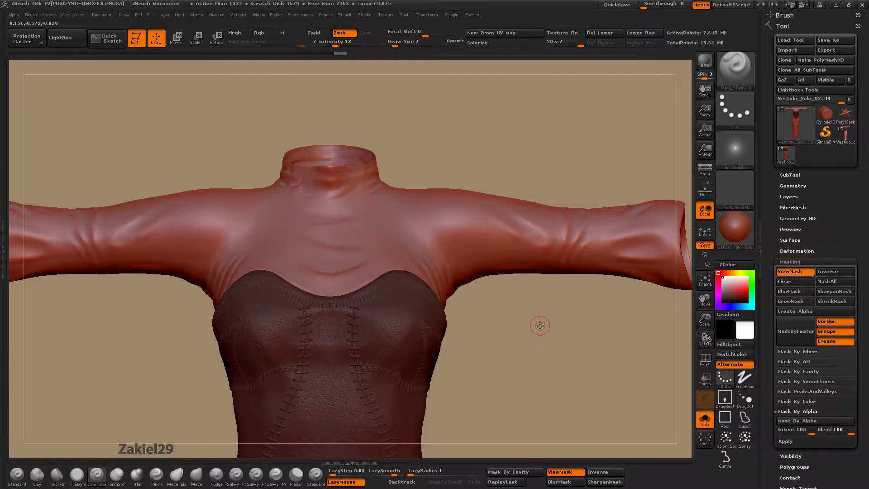
pyautogui.moveTo(551, 314); pyautogui.dragTo(566, 329)
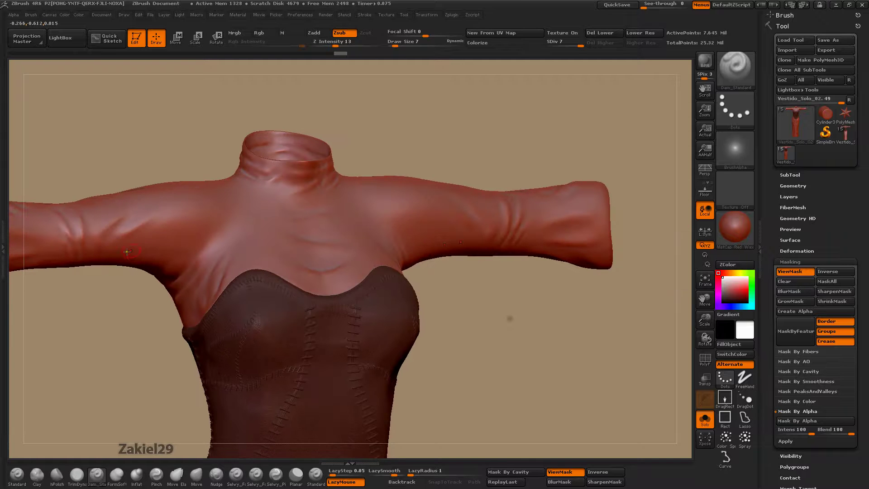
pyautogui.moveTo(105, 329)
pyautogui.mouseDown()
pyautogui.moveTo(214, 341)
pyautogui.moveTo(188, 349)
pyautogui.mouseUp()
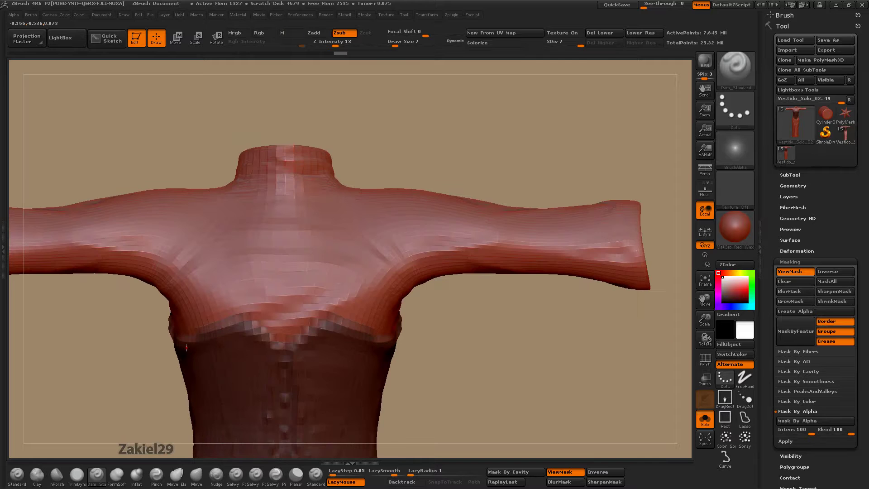
pyautogui.click(3, 228)
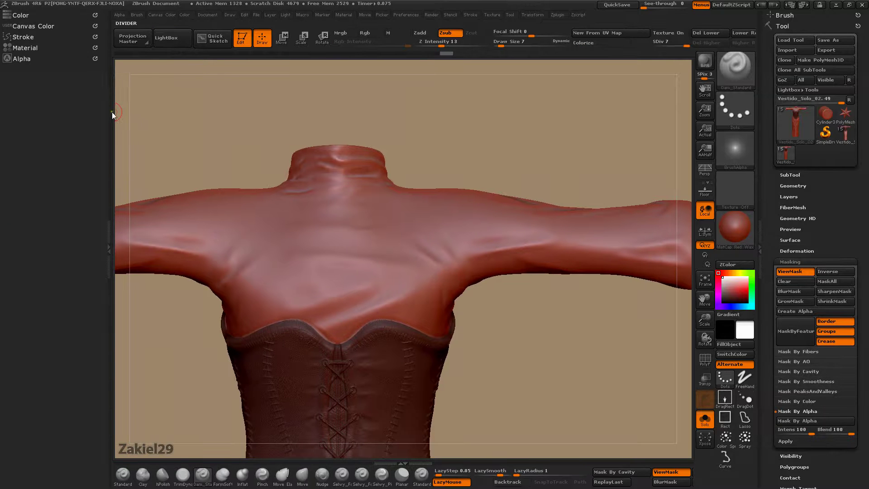
# Set the brush alpha's H Tiles to 2 under Alpha > Modify.
pyautogui.click(22, 59)
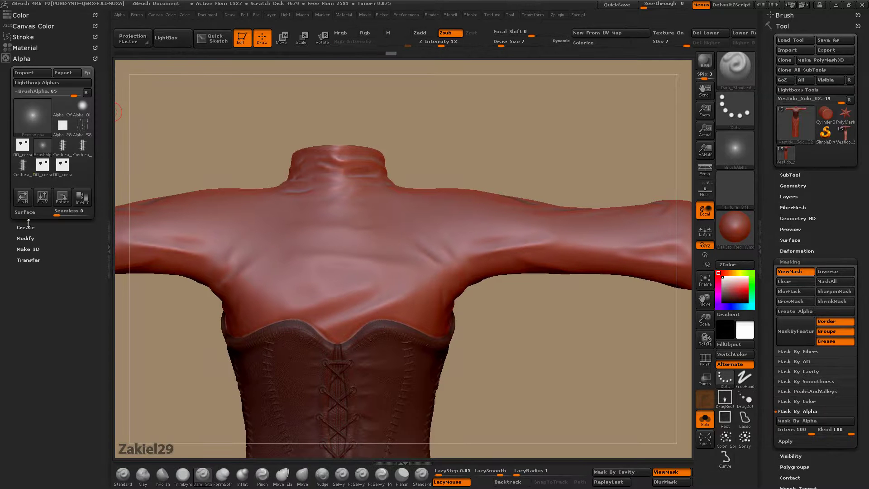
pyautogui.click(25, 228)
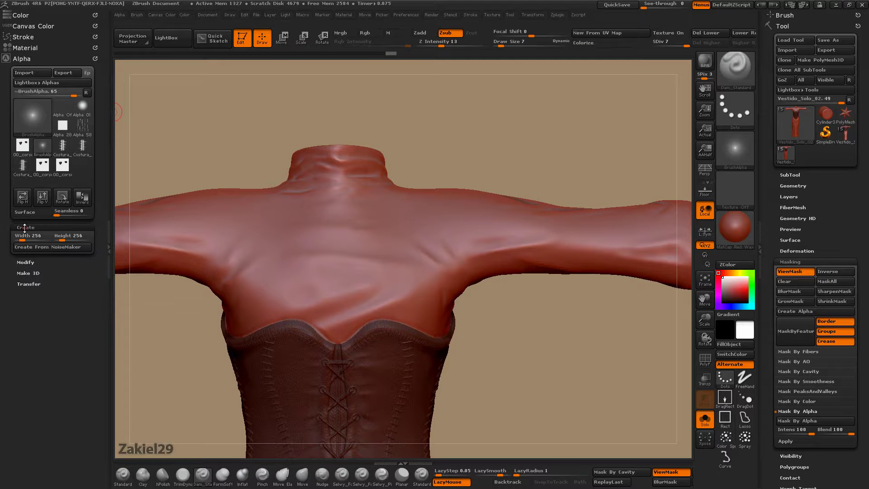
pyautogui.click(27, 261)
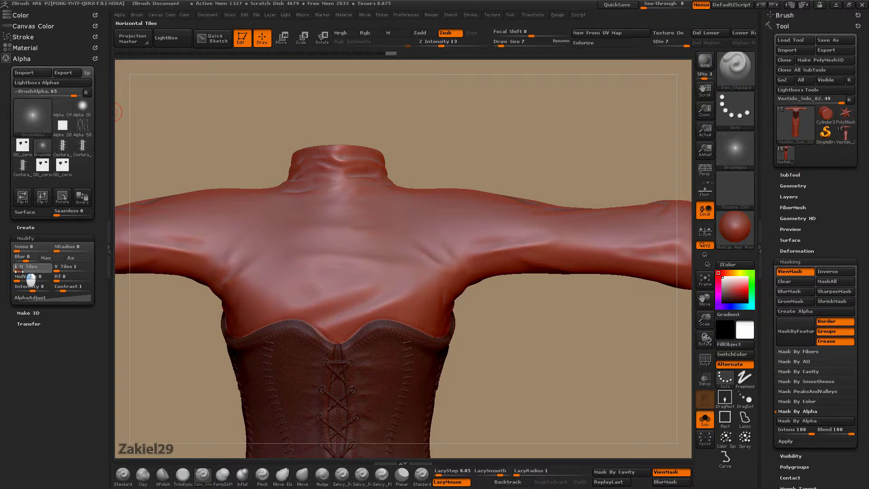
pyautogui.moveTo(17, 271); pyautogui.dragTo(21, 271)
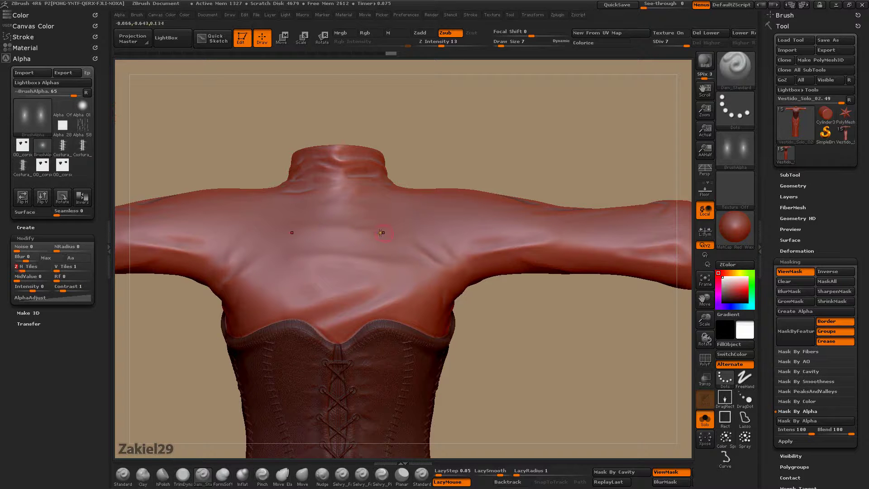
pyautogui.click(420, 32)
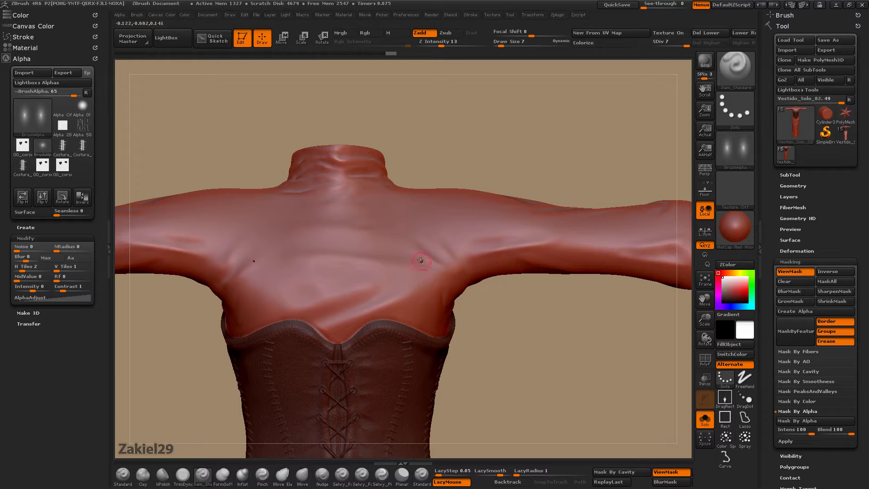
# At draw size 2, sculpt thin seam creases from the right shoulder and down the chest.
pyautogui.moveTo(418, 198); pyautogui.dragTo(426, 281)
pyautogui.moveTo(483, 330)
pyautogui.mouseDown()
pyautogui.moveTo(537, 345)
pyautogui.moveTo(516, 331)
pyautogui.mouseUp()
pyautogui.press('ctrl')
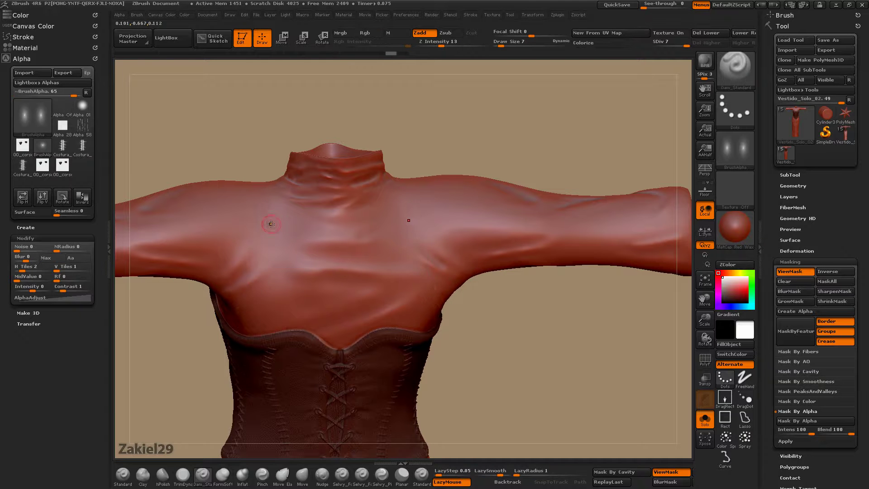
pyautogui.press('[')
pyautogui.press('[')
pyautogui.moveTo(229, 295); pyautogui.dragTo(207, 324)
pyautogui.moveTo(500, 339); pyautogui.dragTo(448, 286)
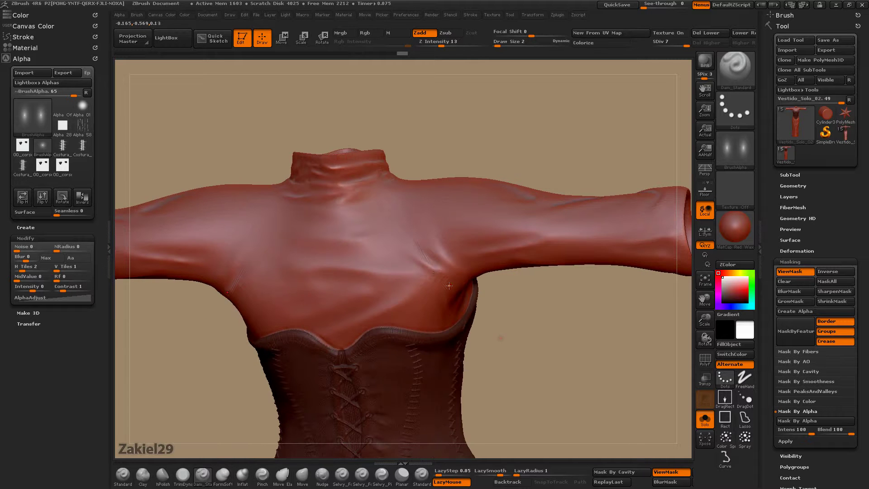
pyautogui.press('ctrl')
pyautogui.moveTo(704, 319); pyautogui.dragTo(660, 317)
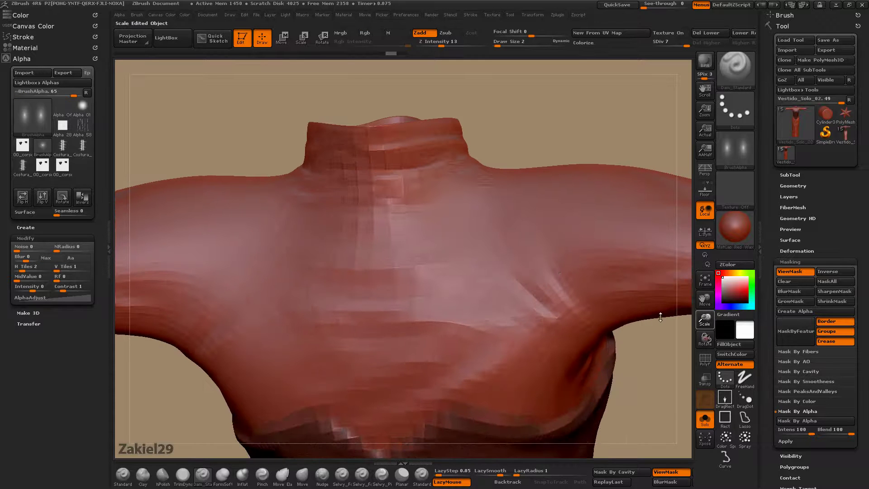
pyautogui.moveTo(494, 210)
pyautogui.mouseDown()
pyautogui.moveTo(581, 372)
pyautogui.moveTo(612, 388)
pyautogui.moveTo(655, 355)
pyautogui.moveTo(645, 333)
pyautogui.mouseUp()
# Raise Z Intensity and sculpt a second seam line down the chest, checking it from below.
pyautogui.moveTo(542, 167); pyautogui.dragTo(543, 165)
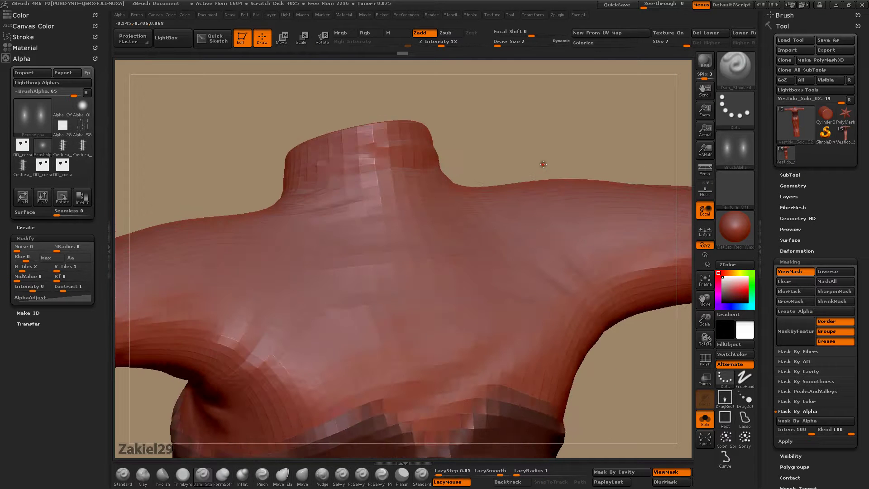
pyautogui.press('ctrl')
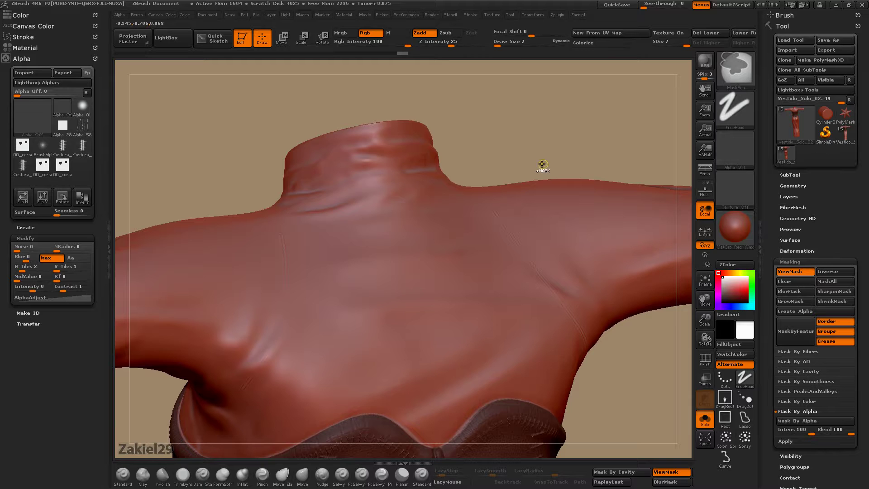
pyautogui.moveTo(538, 166); pyautogui.dragTo(520, 156)
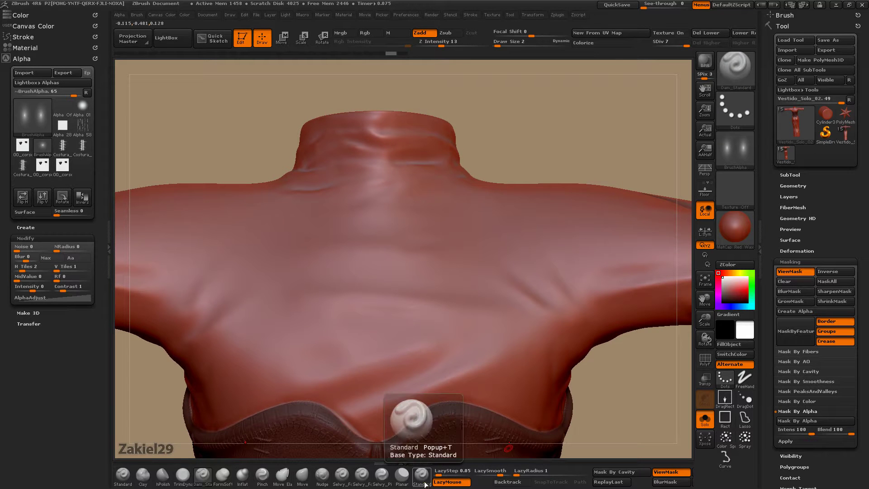
pyautogui.moveTo(441, 45); pyautogui.dragTo(447, 47)
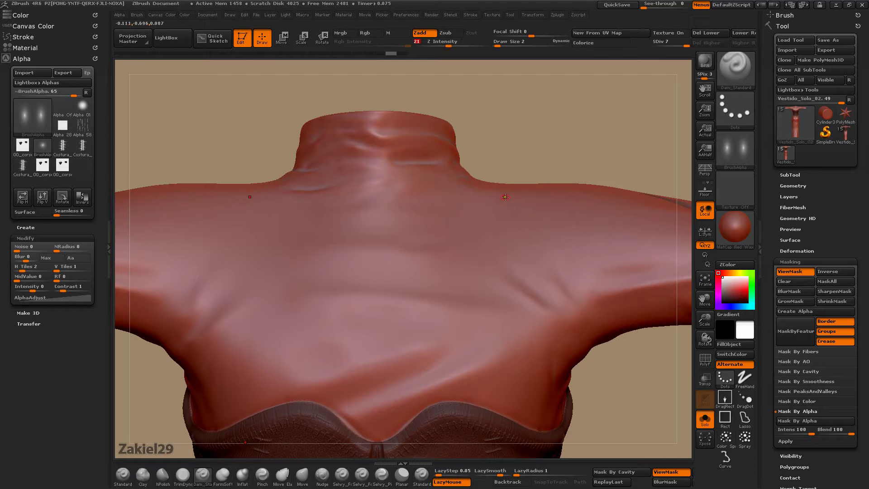
pyautogui.moveTo(510, 217)
pyautogui.mouseDown()
pyautogui.moveTo(534, 367)
pyautogui.moveTo(623, 442)
pyautogui.mouseUp()
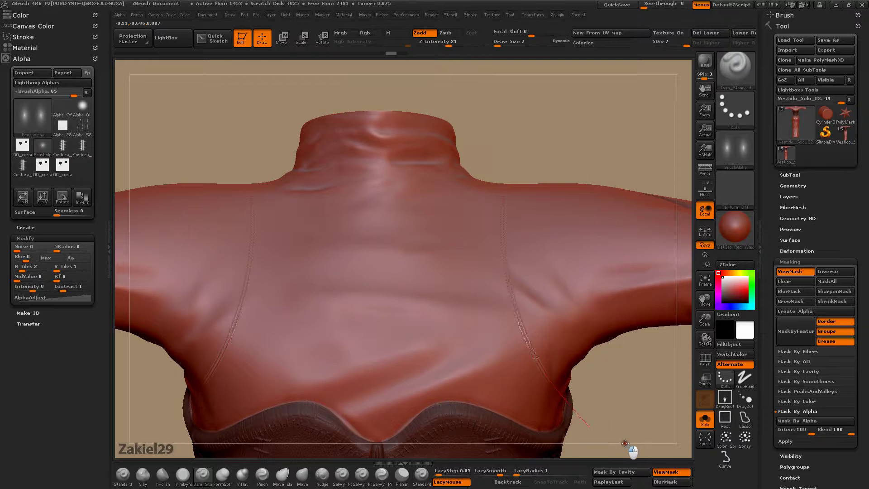
pyautogui.moveTo(625, 398); pyautogui.dragTo(611, 424)
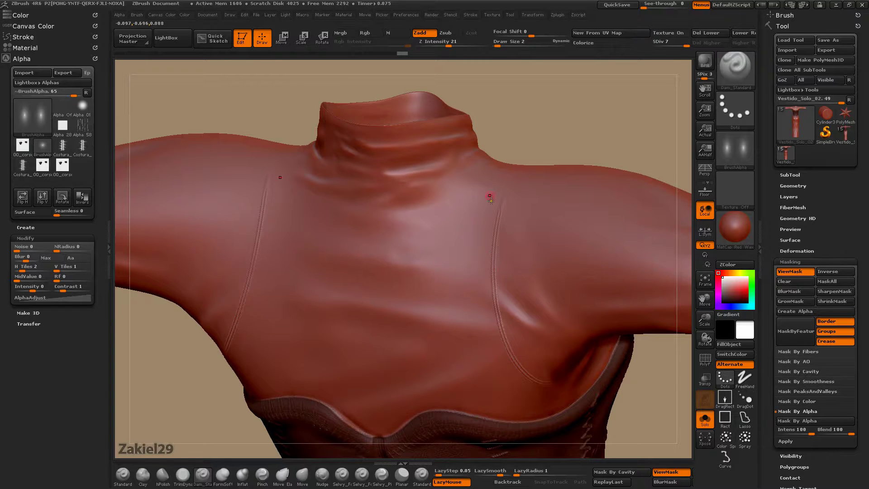
pyautogui.moveTo(523, 121)
pyautogui.mouseDown()
pyautogui.moveTo(533, 97)
pyautogui.moveTo(520, 169)
pyautogui.mouseUp()
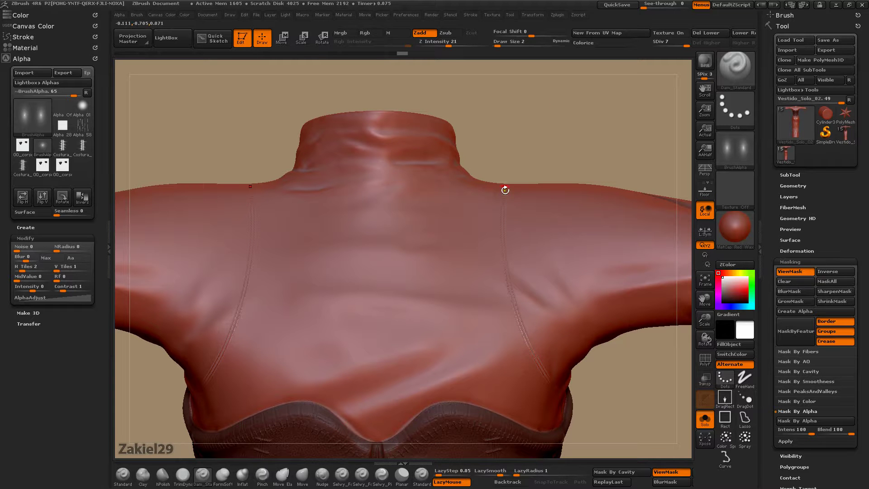
pyautogui.press('ctrl')
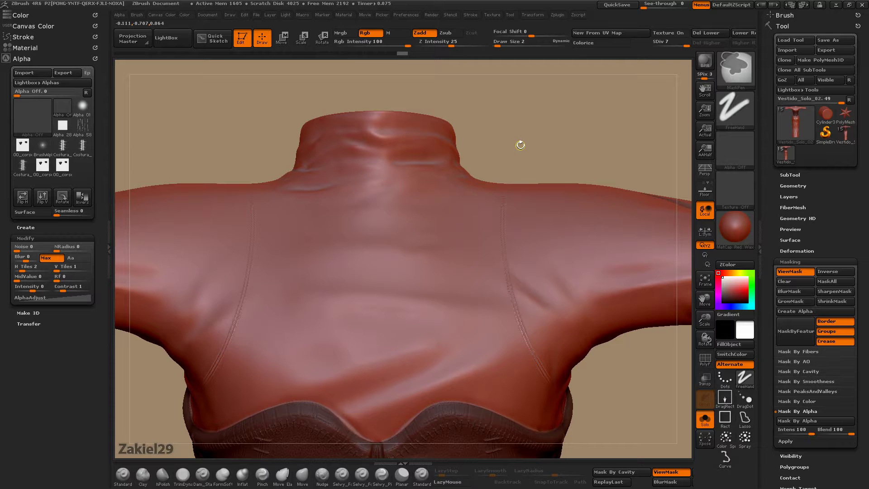
pyautogui.moveTo(536, 133); pyautogui.dragTo(447, 163)
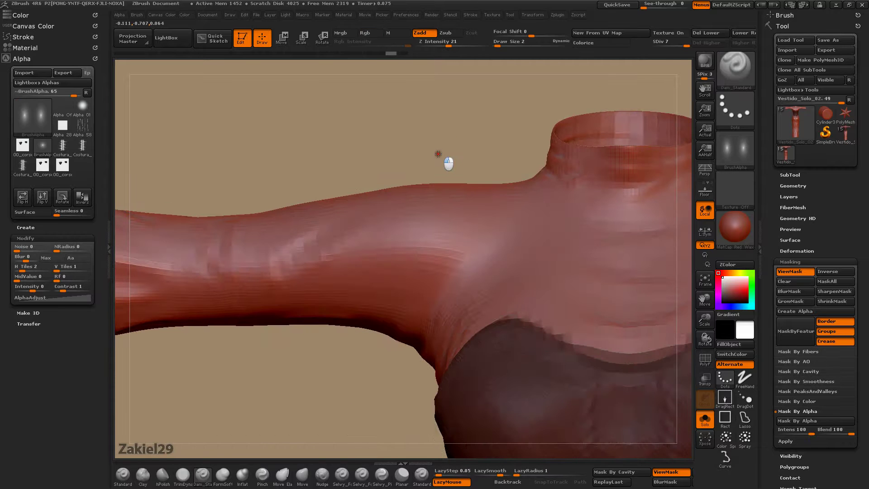
pyautogui.keyDown('shift'); pyautogui.moveTo(612, 287); pyautogui.dragTo(578, 278); pyautogui.keyUp('shift')
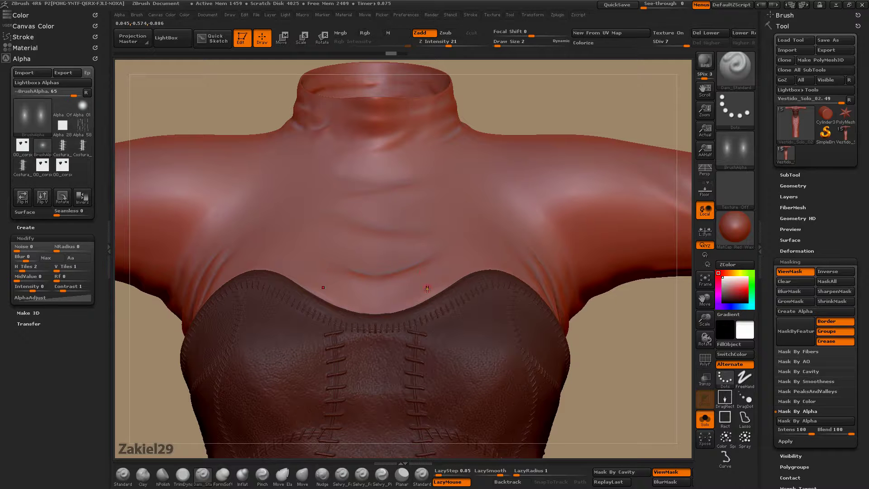
pyautogui.moveTo(521, 97)
pyautogui.mouseDown()
pyautogui.moveTo(528, 128)
pyautogui.moveTo(521, 125)
pyautogui.mouseUp()
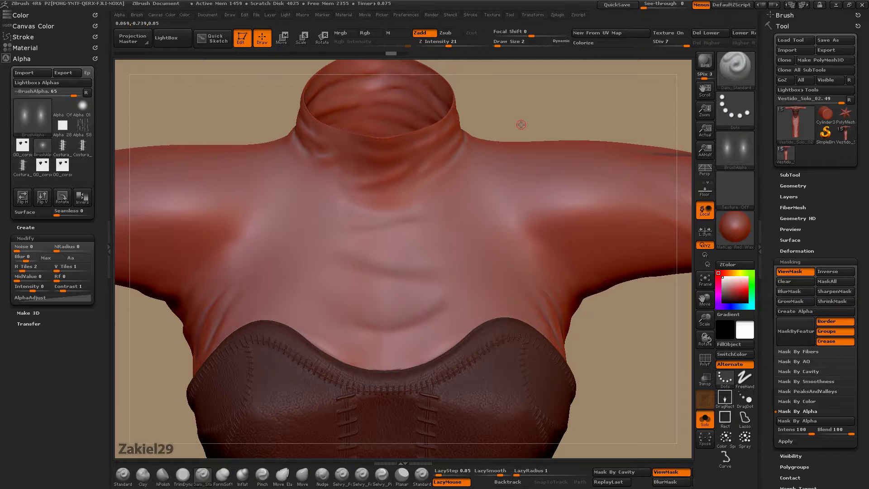
pyautogui.moveTo(534, 131); pyautogui.dragTo(528, 112)
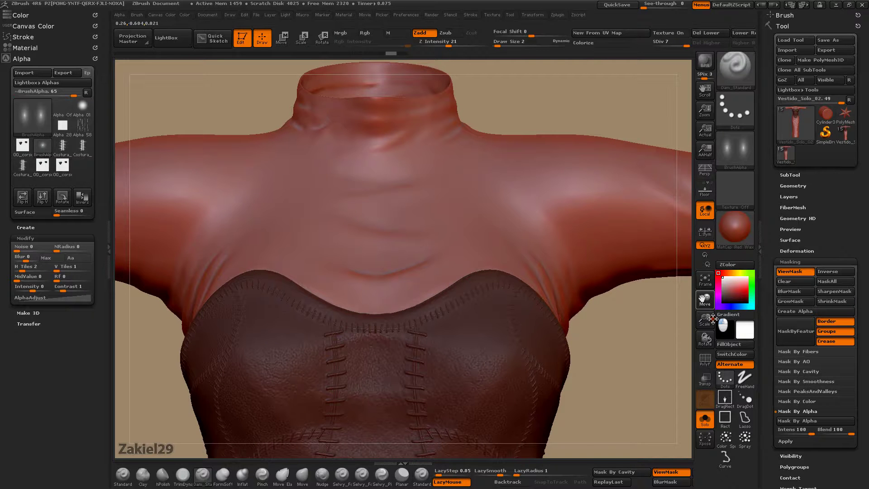
pyautogui.keyDown('alt'); pyautogui.moveTo(519, 105); pyautogui.dragTo(458, 208); pyautogui.keyUp('alt')
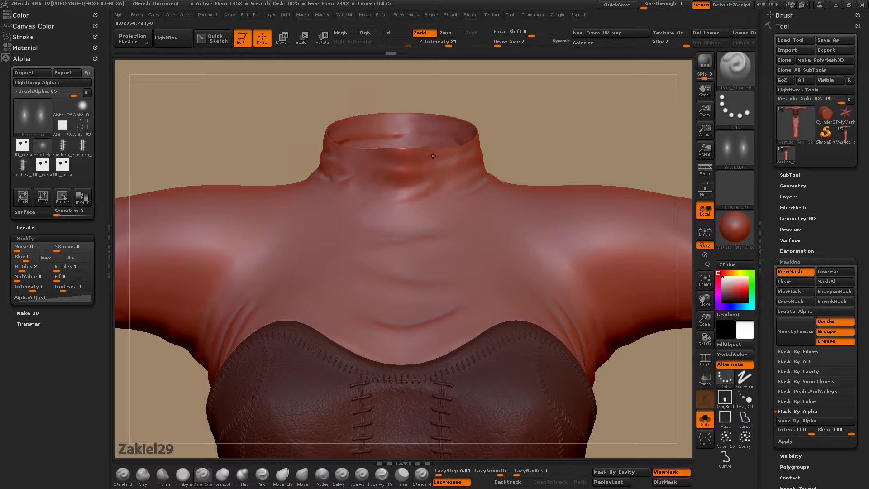
# Pick the Standard brush, reset H Tiles to 1, and set the alpha to Alpha Off.
pyautogui.click(421, 473)
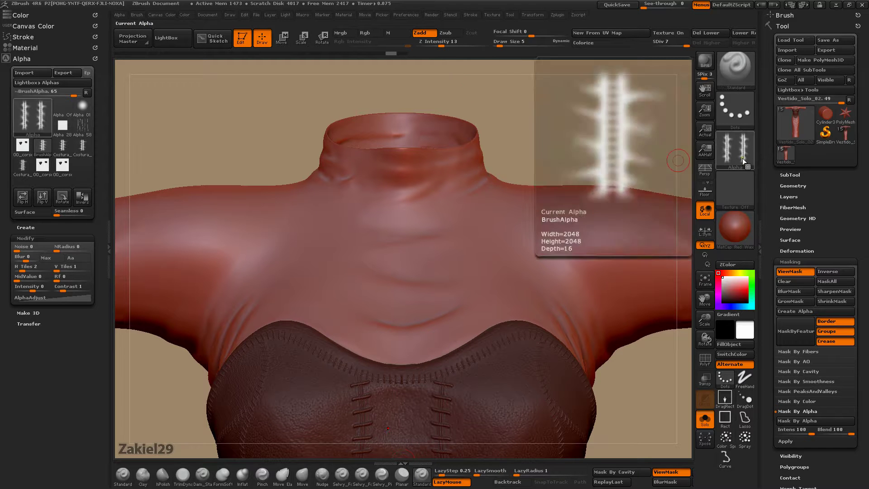
pyautogui.moveTo(18, 271); pyautogui.dragTo(15, 272)
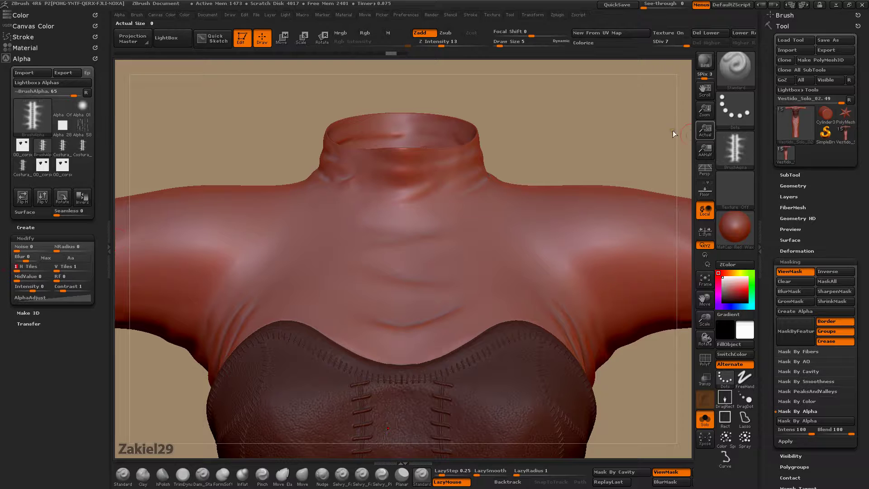
pyautogui.click(742, 154)
pyautogui.click(250, 164)
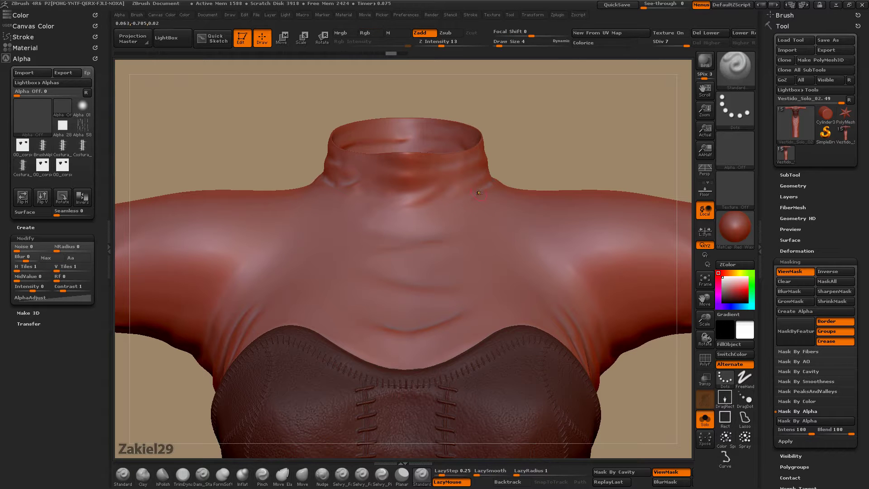
pyautogui.press('ctrl')
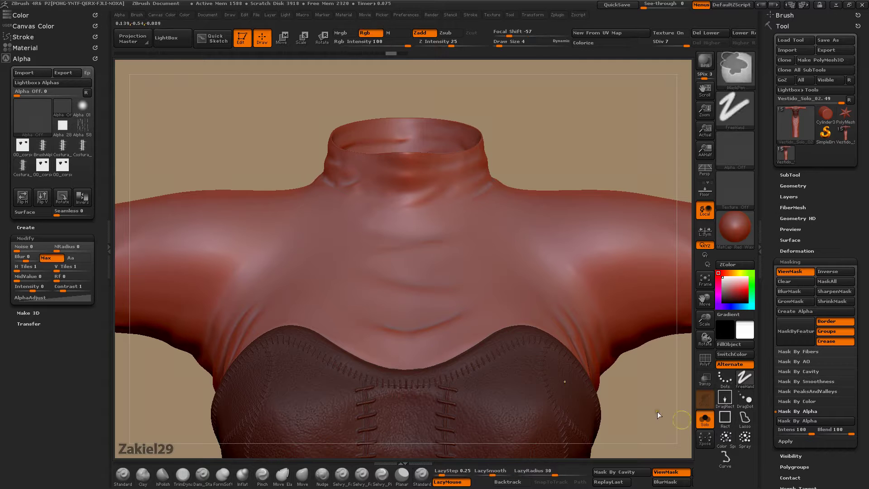
pyautogui.click(724, 417)
pyautogui.moveTo(631, 77)
pyautogui.keyDown('ctrl'); pyautogui.mouseDown()
pyautogui.moveTo(572, 83)
pyautogui.moveTo(438, 437)
pyautogui.mouseUp(); pyautogui.keyUp('ctrl')
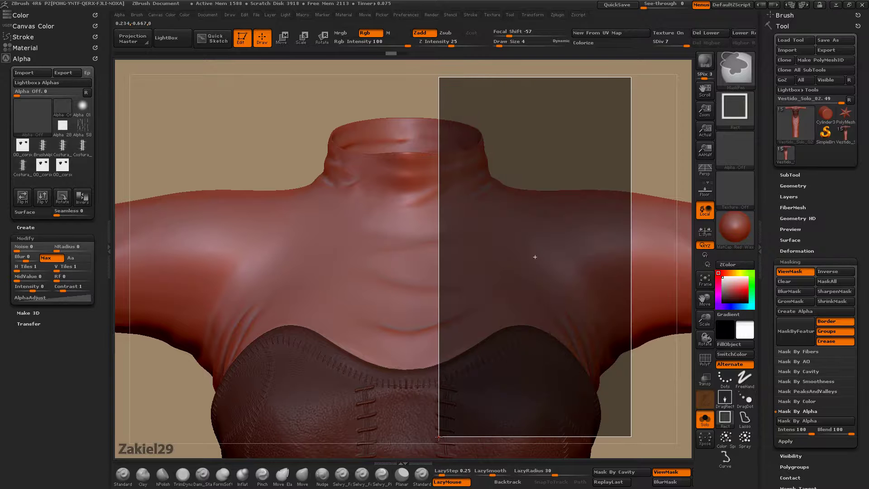
pyautogui.keyDown('ctrl'); pyautogui.moveTo(439, 437); pyautogui.dragTo(438, 433); pyautogui.keyUp('ctrl')
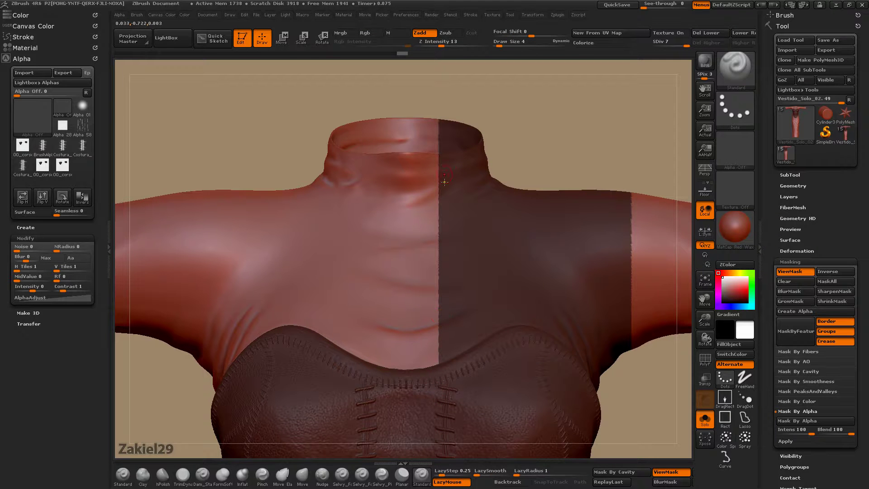
pyautogui.moveTo(495, 128)
pyautogui.mouseDown()
pyautogui.moveTo(555, 141)
pyautogui.moveTo(523, 317)
pyautogui.mouseUp()
pyautogui.moveTo(672, 356)
pyautogui.mouseDown()
pyautogui.moveTo(661, 325)
pyautogui.moveTo(679, 335)
pyautogui.mouseUp()
pyautogui.keyDown('ctrl'); pyautogui.click(745, 418); pyautogui.keyUp('ctrl')
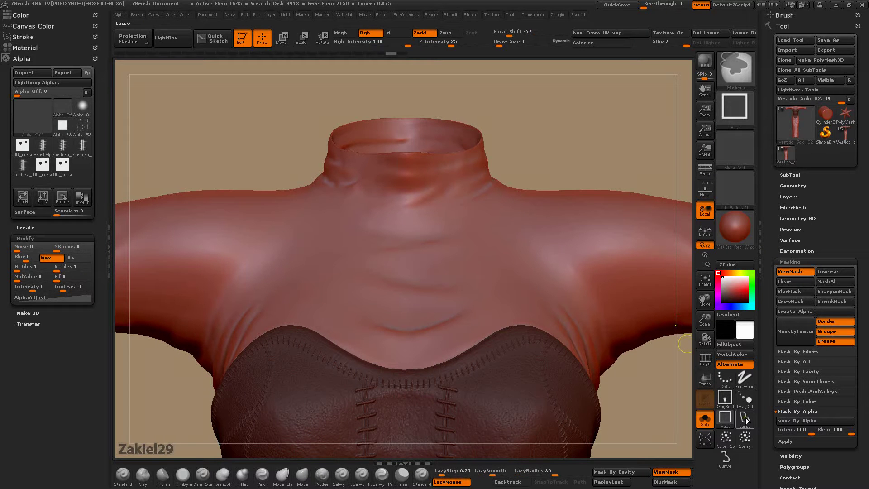
pyautogui.moveTo(514, 81)
pyautogui.keyDown('ctrl'); pyautogui.mouseDown()
pyautogui.moveTo(446, 200)
pyautogui.moveTo(435, 297)
pyautogui.moveTo(450, 411)
pyautogui.moveTo(527, 460)
pyautogui.moveTo(670, 143)
pyautogui.moveTo(656, 96)
pyautogui.mouseUp(); pyautogui.keyUp('ctrl')
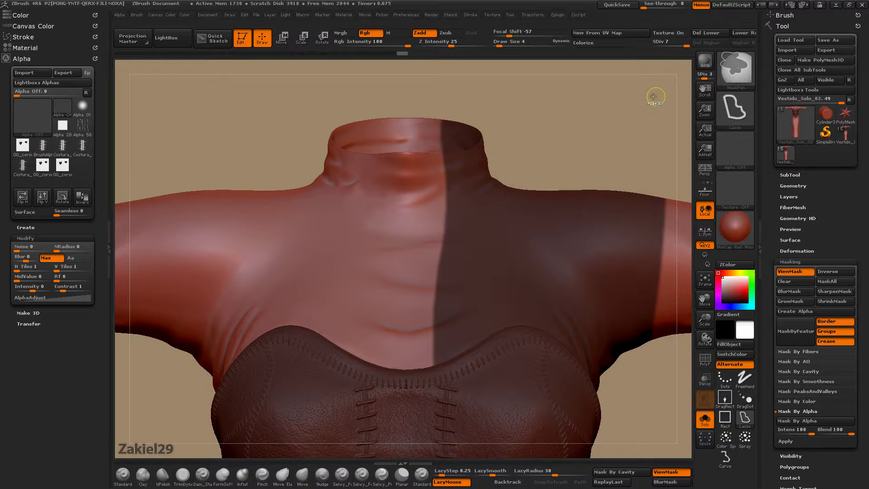
pyautogui.keyDown('ctrl'); pyautogui.moveTo(653, 97); pyautogui.dragTo(652, 94); pyautogui.keyUp('ctrl')
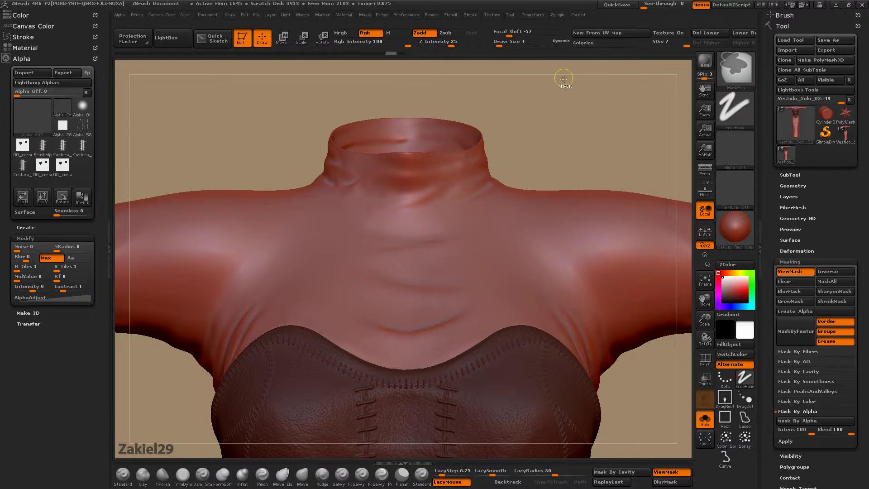
# Set Focal Shift to -70 and LazySmooth to 11, then mask a thin line up the chest, redrawn once.
pyautogui.moveTo(509, 36); pyautogui.dragTo(498, 36)
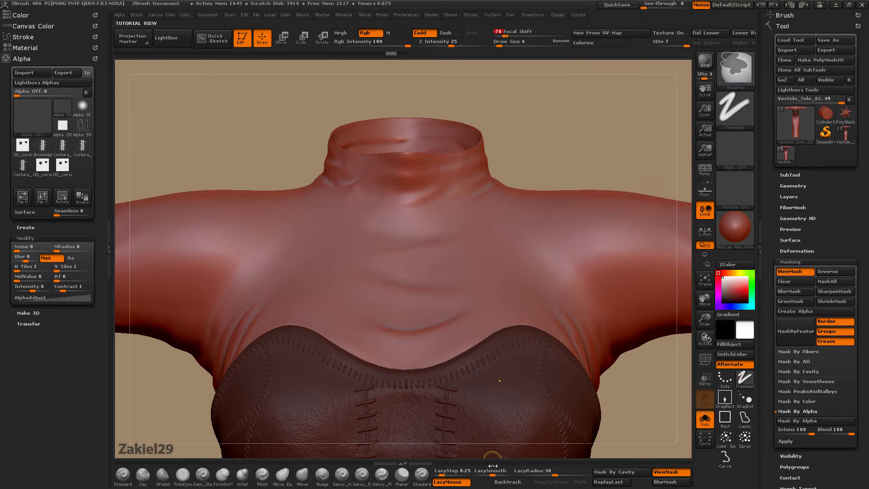
pyautogui.moveTo(493, 465); pyautogui.dragTo(498, 466)
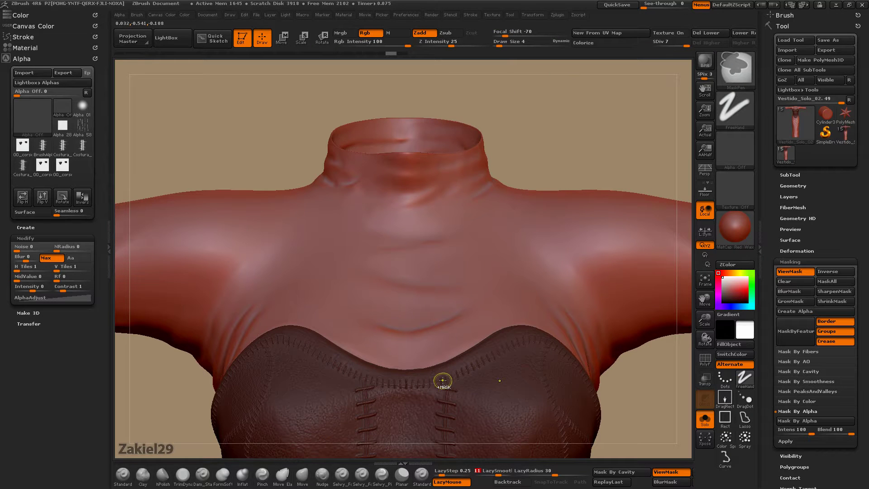
pyautogui.moveTo(451, 389)
pyautogui.keyDown('ctrl'); pyautogui.mouseDown()
pyautogui.moveTo(437, 129)
pyautogui.moveTo(436, 147)
pyautogui.mouseUp(); pyautogui.keyUp('ctrl')
pyautogui.hotkey('ctrl', 'z')
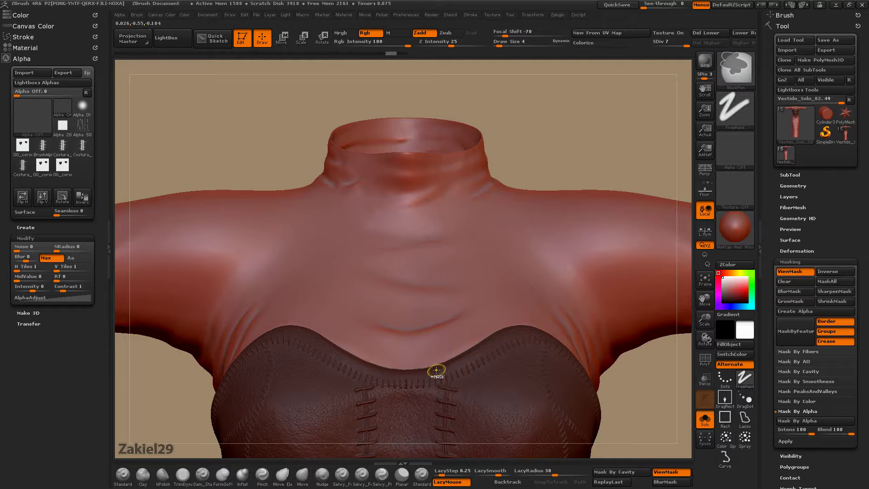
pyautogui.keyDown('ctrl'); pyautogui.moveTo(441, 367); pyautogui.dragTo(451, 103); pyautogui.keyUp('ctrl')
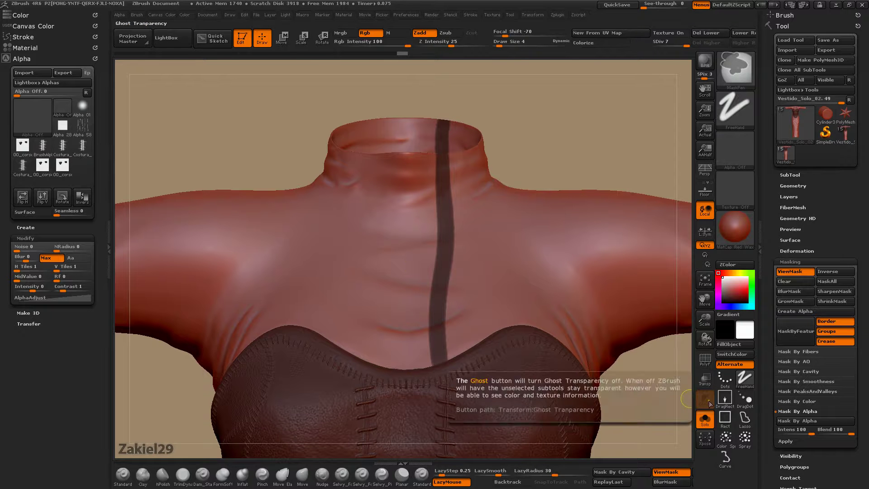
# Lasso-mask the right half of the shirt, orbit to check the collar, and hide the side panel.
pyautogui.click(743, 421)
pyautogui.moveTo(500, 93)
pyautogui.keyDown('ctrl'); pyautogui.mouseDown()
pyautogui.moveTo(450, 92)
pyautogui.moveTo(445, 171)
pyautogui.moveTo(462, 401)
pyautogui.moveTo(589, 365)
pyautogui.moveTo(625, 97)
pyautogui.moveTo(619, 101)
pyautogui.mouseUp(); pyautogui.keyUp('ctrl')
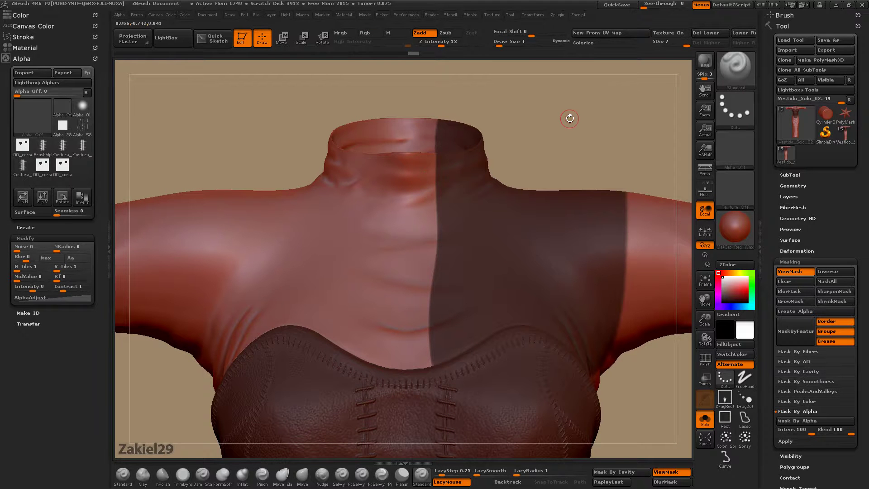
pyautogui.moveTo(569, 119); pyautogui.dragTo(571, 150)
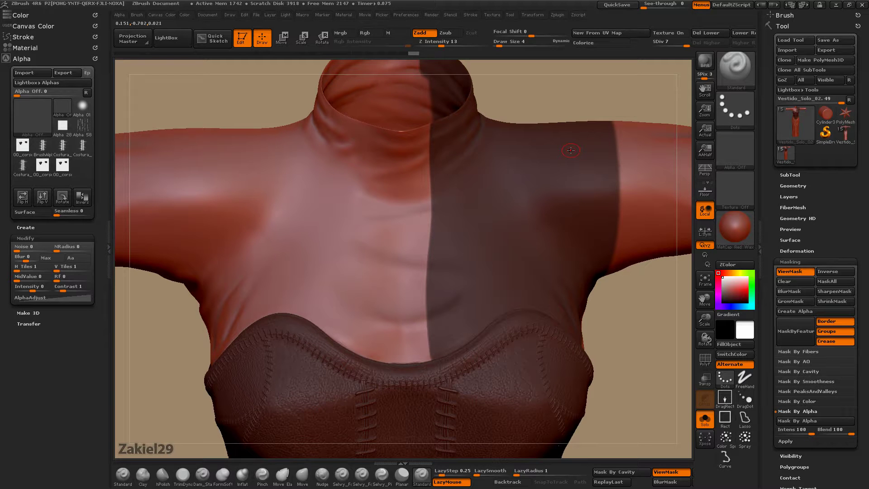
pyautogui.moveTo(553, 111); pyautogui.dragTo(541, 85)
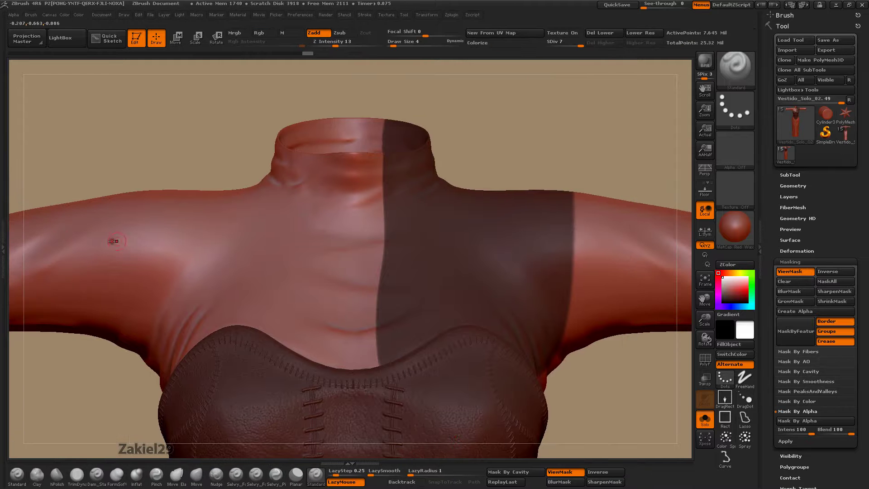
pyautogui.click(108, 236)
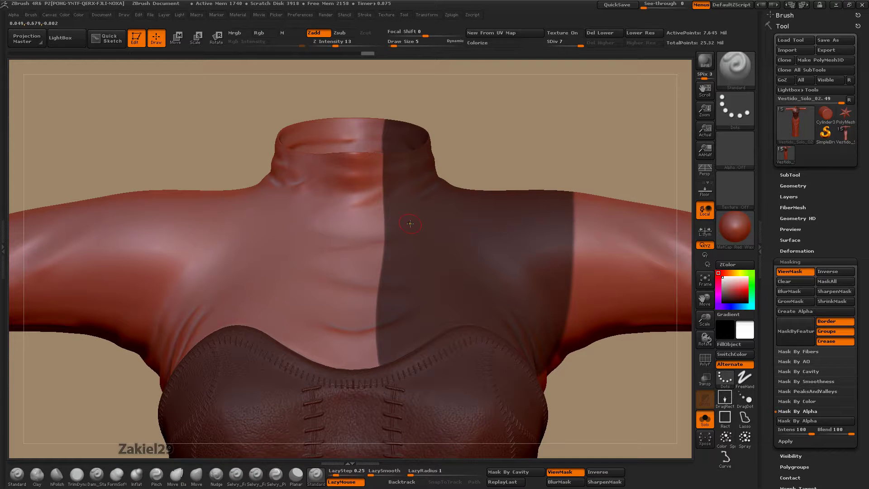
# Show the brush's Auto Masking options and test BackfaceMask on and off from a tilted view.
pyautogui.click(788, 15)
pyautogui.click(813, 312)
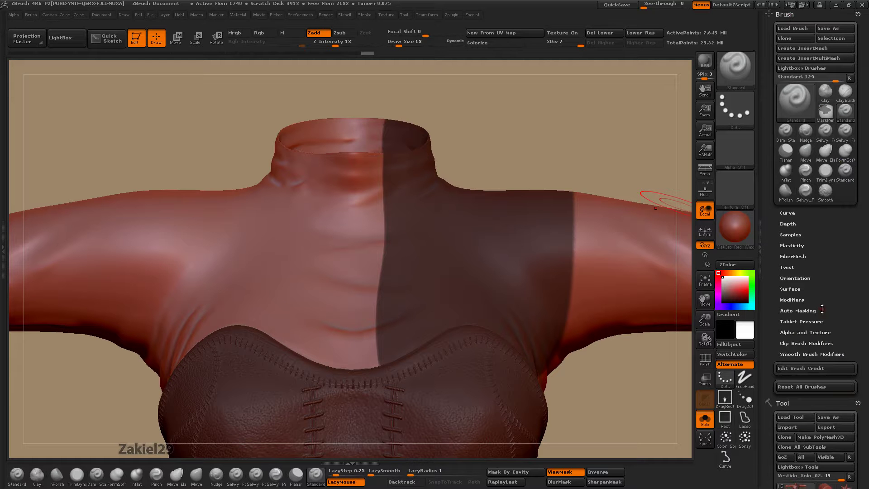
pyautogui.click(801, 397)
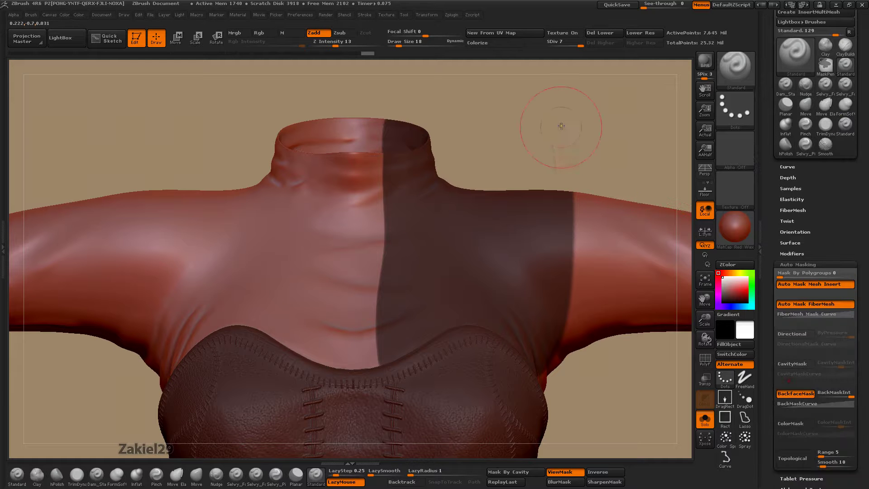
pyautogui.moveTo(570, 136); pyautogui.dragTo(597, 198)
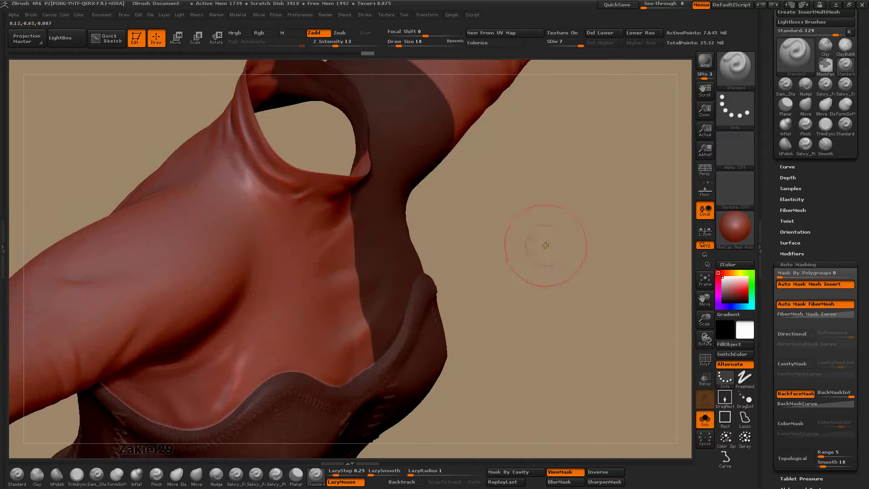
pyautogui.keyDown('shift'); pyautogui.moveTo(541, 243); pyautogui.dragTo(507, 206); pyautogui.keyUp('shift')
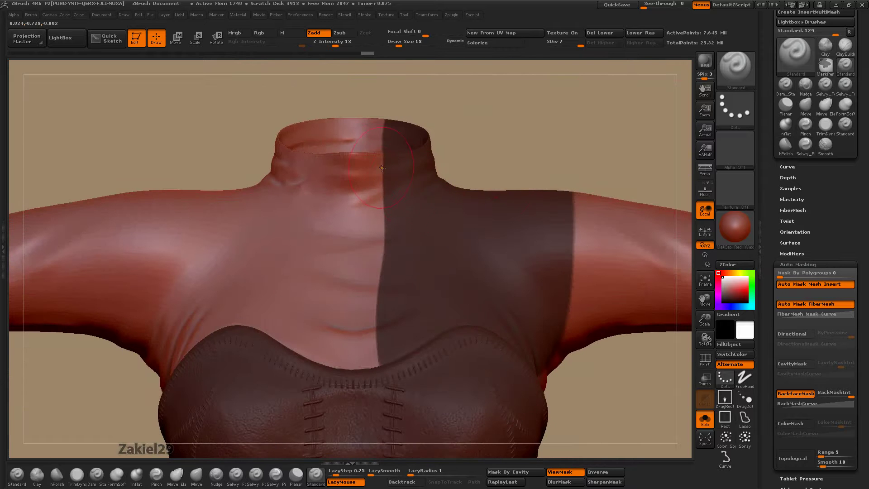
pyautogui.click(800, 396)
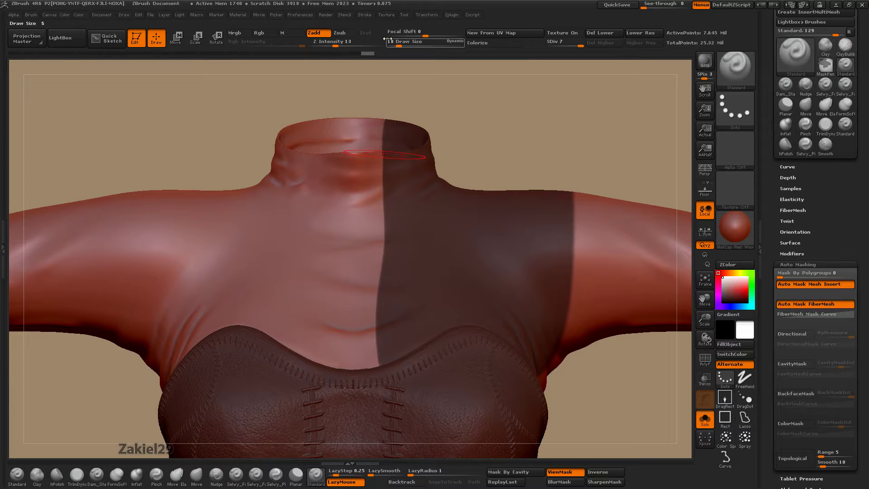
# Raise Z Intensity to 17, inspect the collar from the side, and re-enable BackfaceMask.
pyautogui.moveTo(335, 45); pyautogui.dragTo(338, 45)
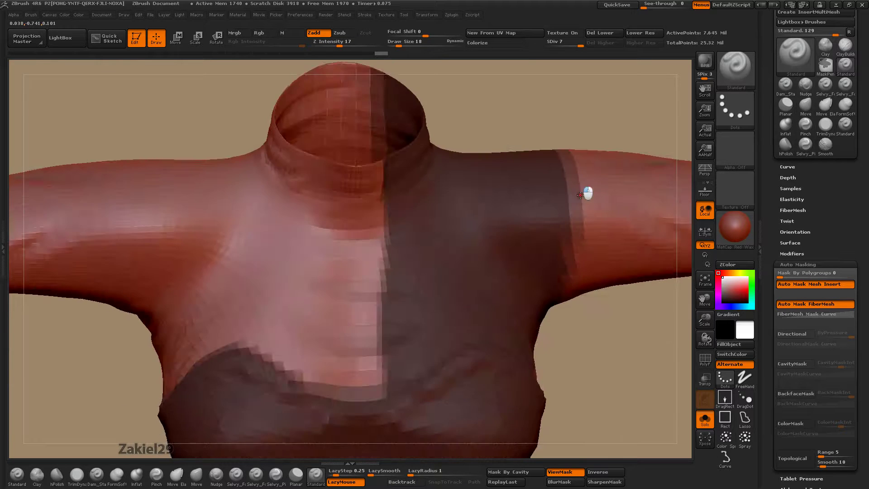
pyautogui.moveTo(586, 194); pyautogui.dragTo(595, 224)
pyautogui.moveTo(617, 262)
pyautogui.mouseDown()
pyautogui.moveTo(528, 258)
pyautogui.moveTo(490, 222)
pyautogui.moveTo(471, 170)
pyautogui.moveTo(503, 142)
pyautogui.mouseUp()
pyautogui.press('ctrl')
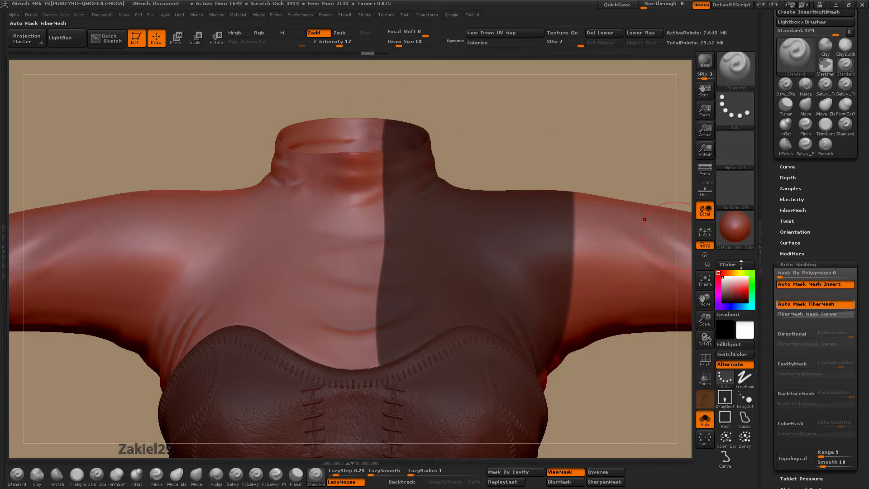
pyautogui.click(796, 398)
# Sculpt a raised ridge along the mask edge from the chest up to the neck.
pyautogui.moveTo(382, 374); pyautogui.dragTo(390, 158)
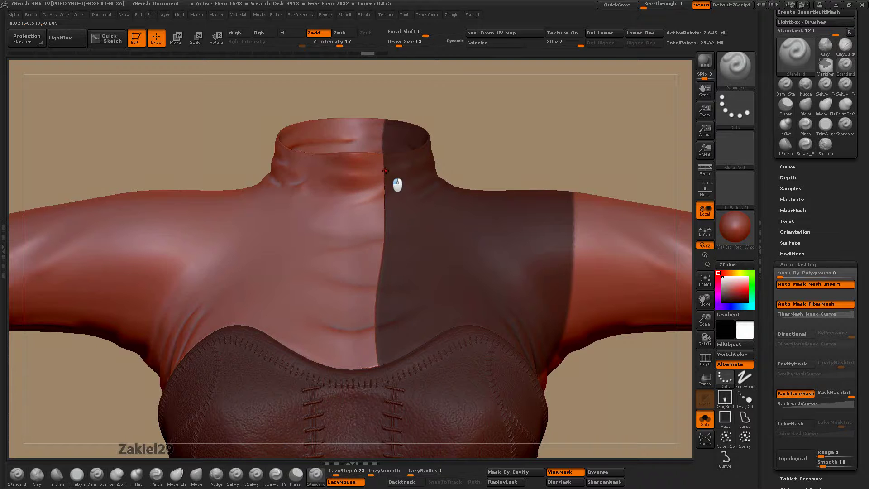
pyautogui.moveTo(493, 127)
pyautogui.mouseDown()
pyautogui.moveTo(534, 136)
pyautogui.moveTo(549, 165)
pyautogui.mouseUp()
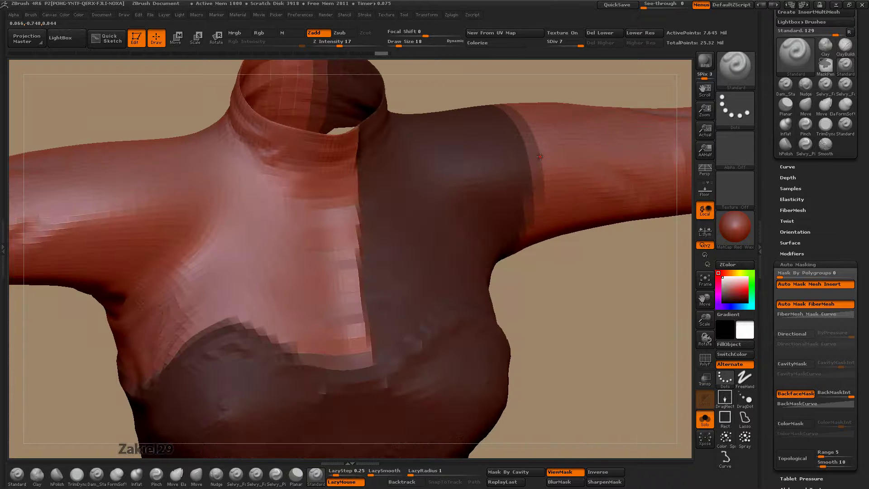
pyautogui.press('ctrl')
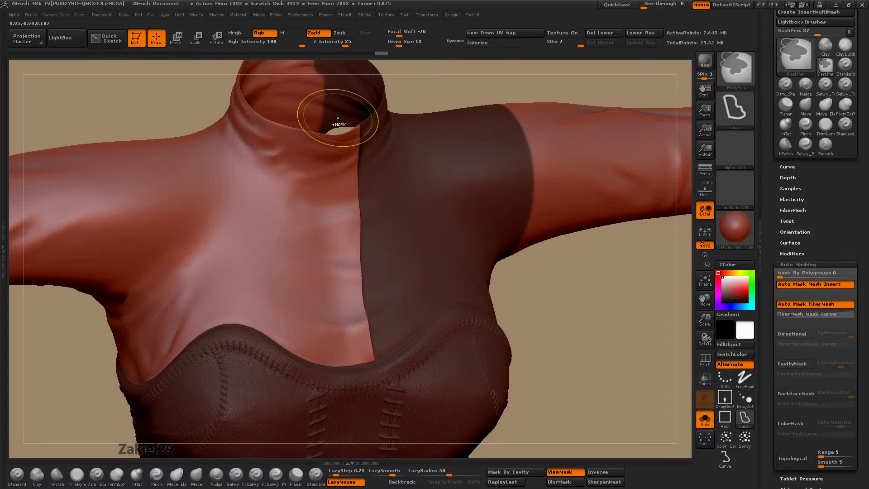
pyautogui.moveTo(635, 339); pyautogui.dragTo(627, 388)
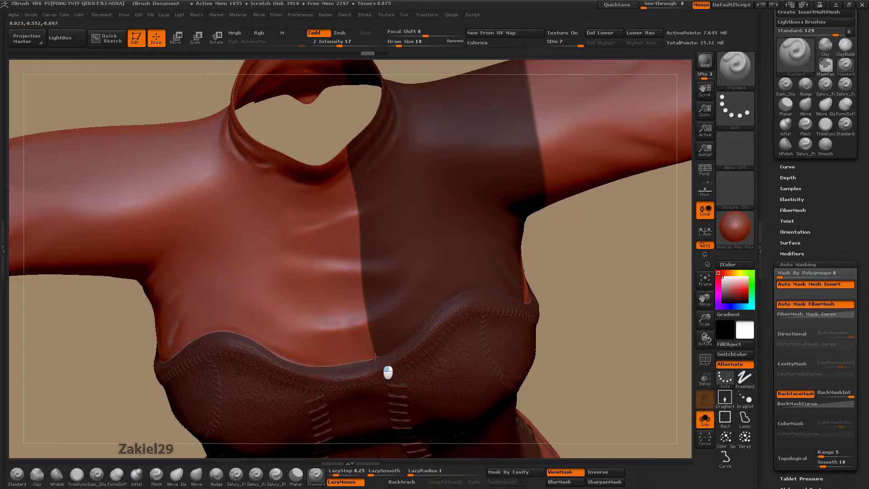
pyautogui.moveTo(366, 326); pyautogui.dragTo(349, 152)
pyautogui.hotkey('shift', 'd')
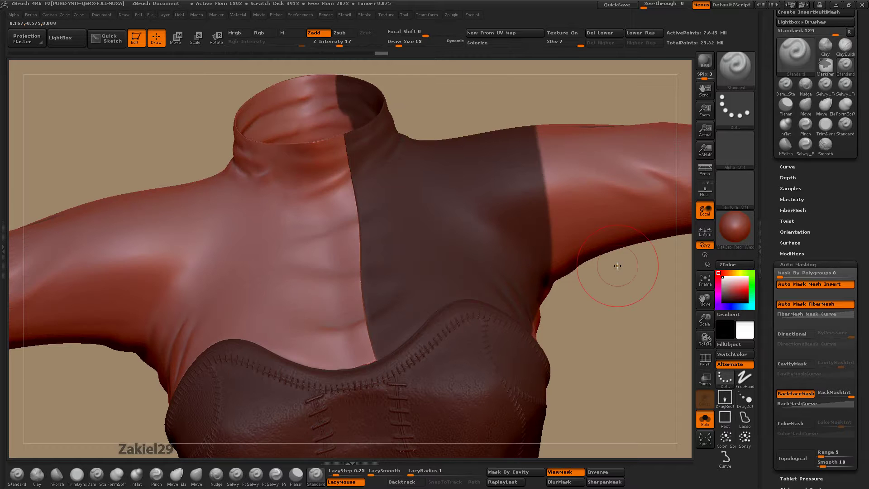
# Lasso-mask the left side of the collar and torso, then check the neck opening.
pyautogui.moveTo(611, 361)
pyautogui.mouseDown()
pyautogui.moveTo(650, 347)
pyautogui.moveTo(628, 330)
pyautogui.mouseUp()
pyautogui.press('ctrl')
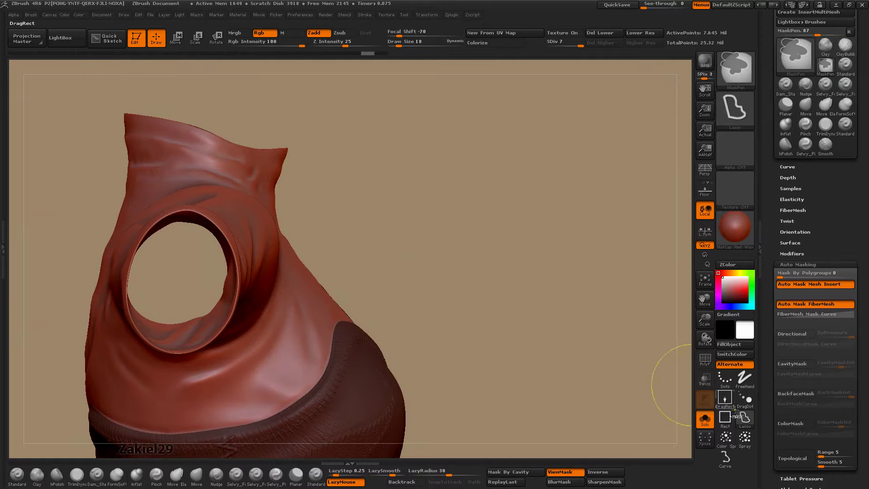
pyautogui.keyDown('ctrl'); pyautogui.moveTo(56, 86); pyautogui.dragTo(186, 275); pyautogui.keyUp('ctrl')
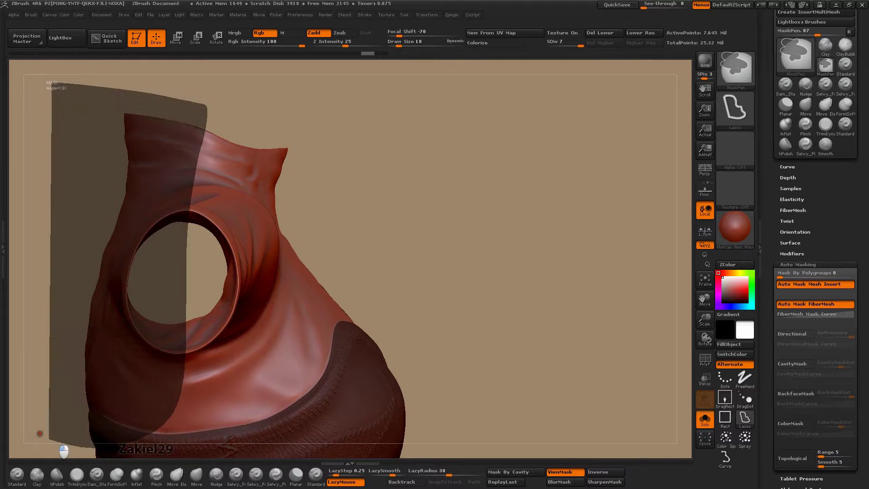
pyautogui.keyDown('ctrl'); pyautogui.moveTo(186, 275); pyautogui.dragTo(40, 433); pyautogui.keyUp('ctrl')
pyautogui.moveTo(340, 260)
pyautogui.mouseDown()
pyautogui.moveTo(458, 236)
pyautogui.moveTo(423, 242)
pyautogui.moveTo(374, 328)
pyautogui.mouseUp()
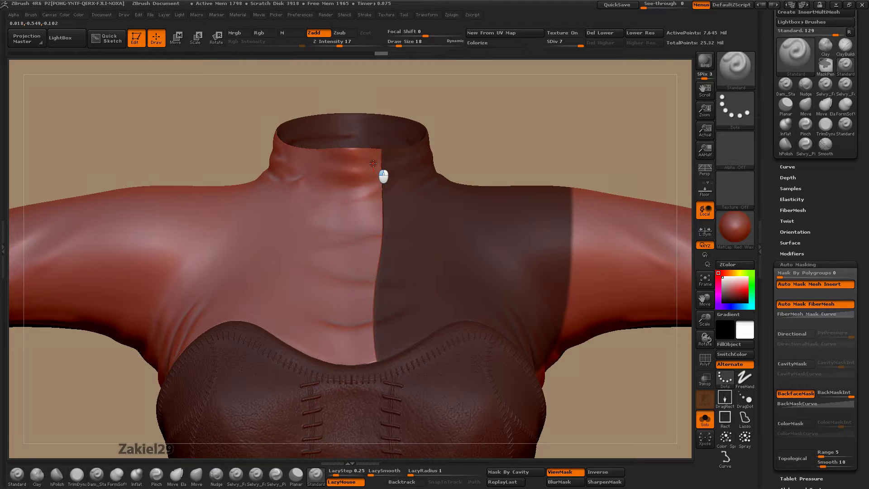
pyautogui.moveTo(475, 130)
pyautogui.mouseDown()
pyautogui.moveTo(528, 207)
pyautogui.moveTo(529, 238)
pyautogui.mouseUp()
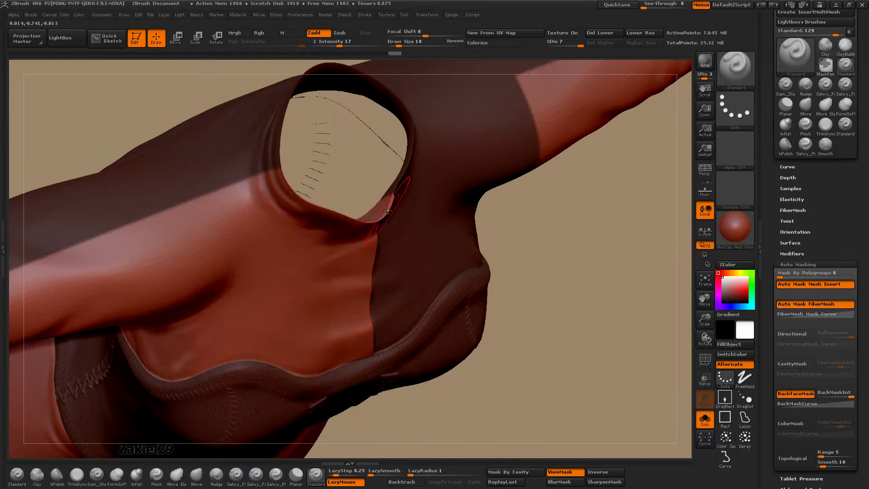
pyautogui.moveTo(613, 298); pyautogui.dragTo(608, 258)
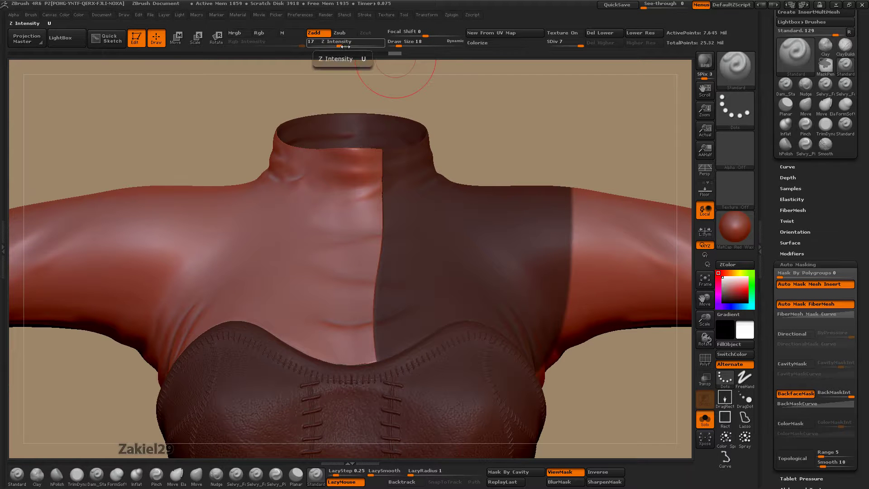
# Smooth the seam line with Zadd only and Rgb off, then drop the dress to SDiv 6.
pyautogui.press('shift')
pyautogui.click(311, 35)
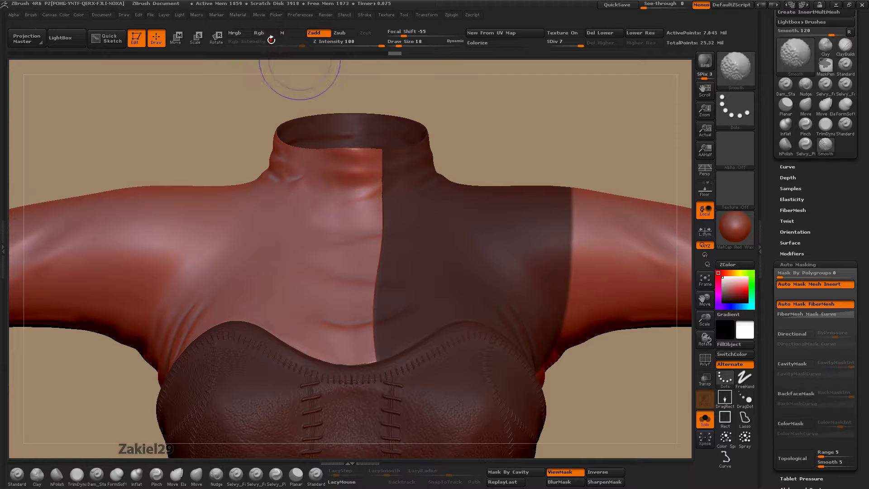
pyautogui.moveTo(375, 349)
pyautogui.mouseDown()
pyautogui.moveTo(381, 157)
pyautogui.moveTo(375, 356)
pyautogui.moveTo(367, 288)
pyautogui.moveTo(385, 192)
pyautogui.moveTo(378, 164)
pyautogui.mouseUp()
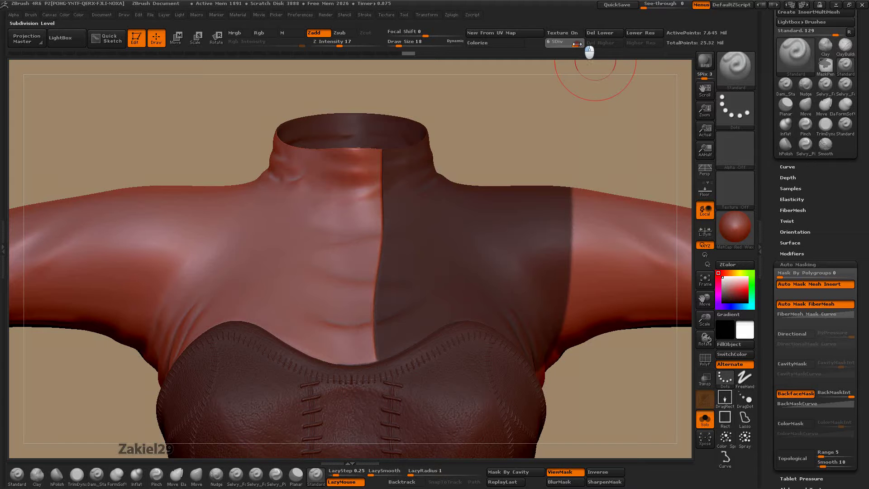
pyautogui.moveTo(576, 44); pyautogui.dragTo(576, 43)
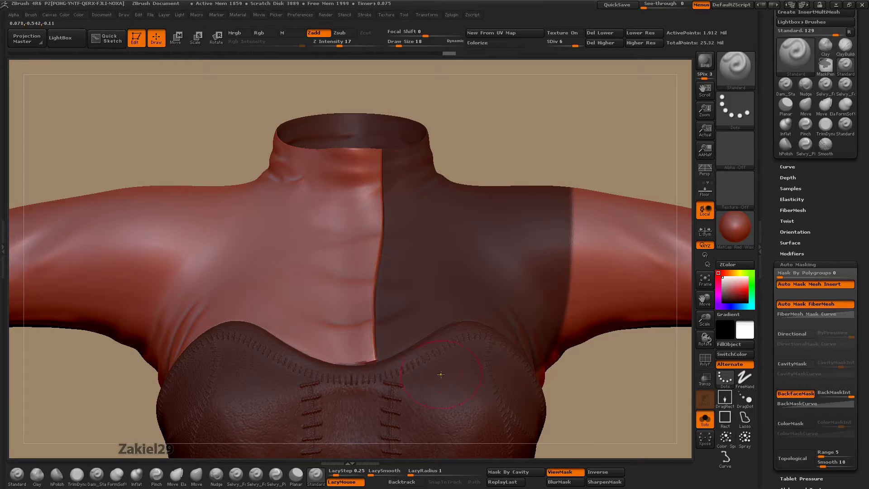
# Smooth up the seam near the corset edge, then view the left arm and collar from below.
pyautogui.press('shift')
pyautogui.moveTo(372, 360)
pyautogui.keyDown('shift'); pyautogui.mouseDown()
pyautogui.moveTo(365, 324)
pyautogui.moveTo(382, 286)
pyautogui.moveTo(378, 218)
pyautogui.moveTo(387, 184)
pyautogui.mouseUp(); pyautogui.keyUp('shift')
pyautogui.moveTo(630, 394); pyautogui.dragTo(633, 409)
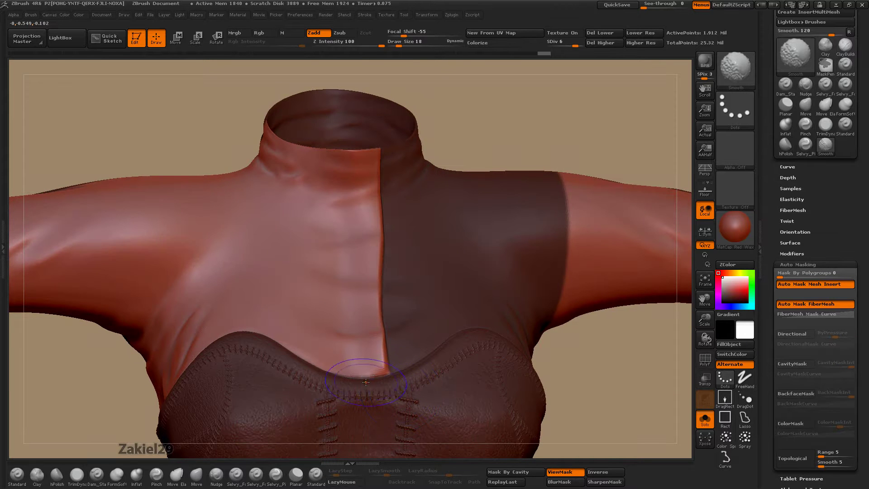
pyautogui.moveTo(563, 359)
pyautogui.mouseDown()
pyautogui.moveTo(591, 384)
pyautogui.moveTo(576, 377)
pyautogui.mouseUp()
pyautogui.moveTo(180, 372); pyautogui.dragTo(158, 361)
pyautogui.press('ctrl')
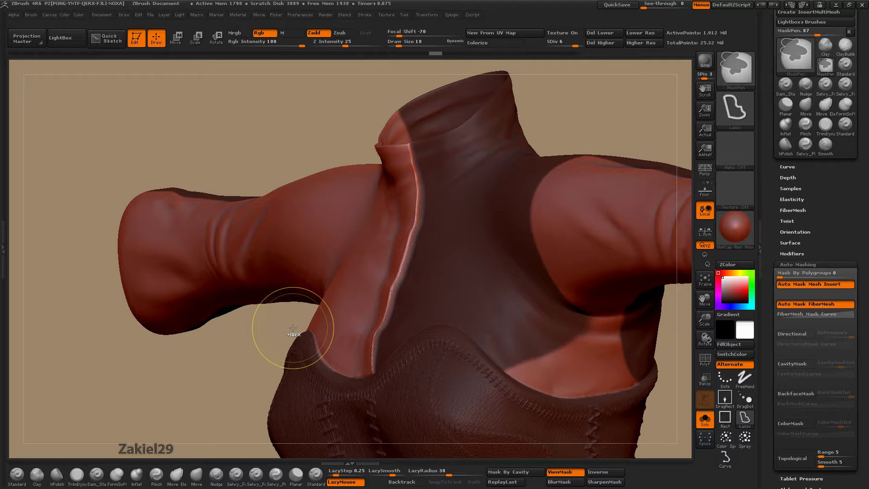
# Smooth the chest dip above the corset centre and zoom in on the collar.
pyautogui.moveTo(223, 348)
pyautogui.keyDown('shift'); pyautogui.mouseDown()
pyautogui.moveTo(396, 369)
pyautogui.moveTo(388, 375)
pyautogui.moveTo(399, 291)
pyautogui.mouseUp(); pyautogui.keyUp('shift')
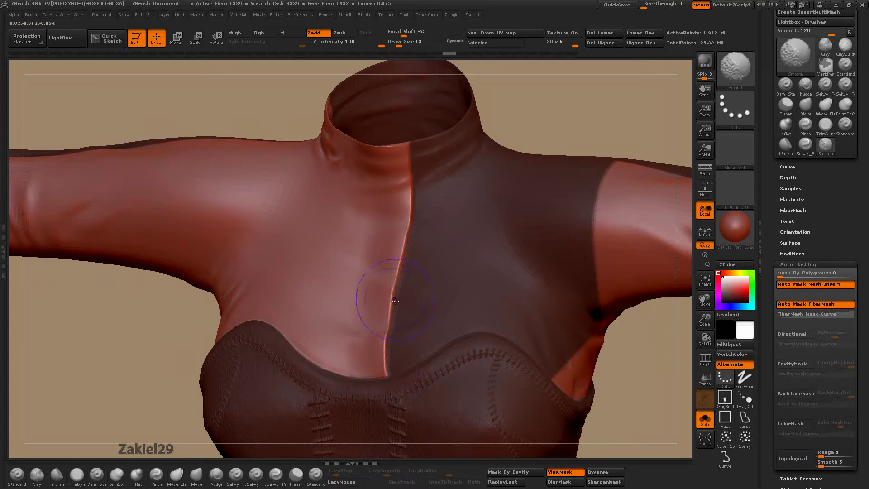
pyautogui.moveTo(577, 143)
pyautogui.mouseDown()
pyautogui.moveTo(584, 115)
pyautogui.moveTo(591, 120)
pyautogui.mouseUp()
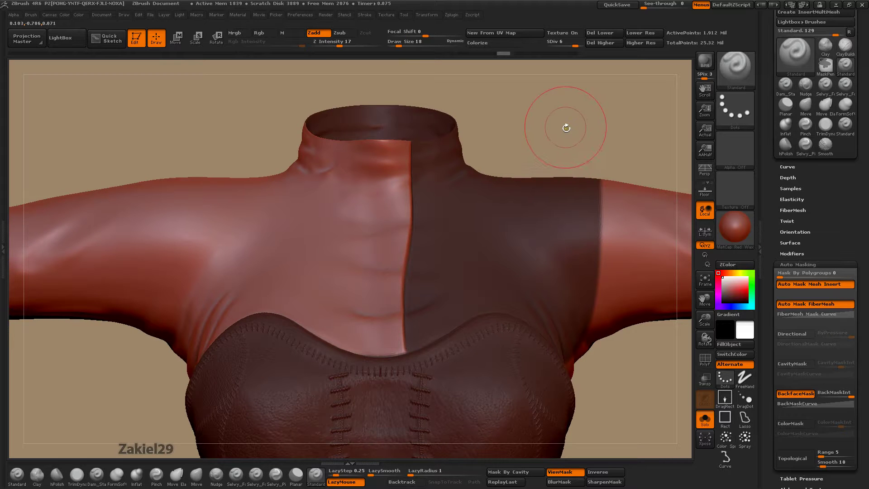
pyautogui.moveTo(564, 126); pyautogui.dragTo(564, 145)
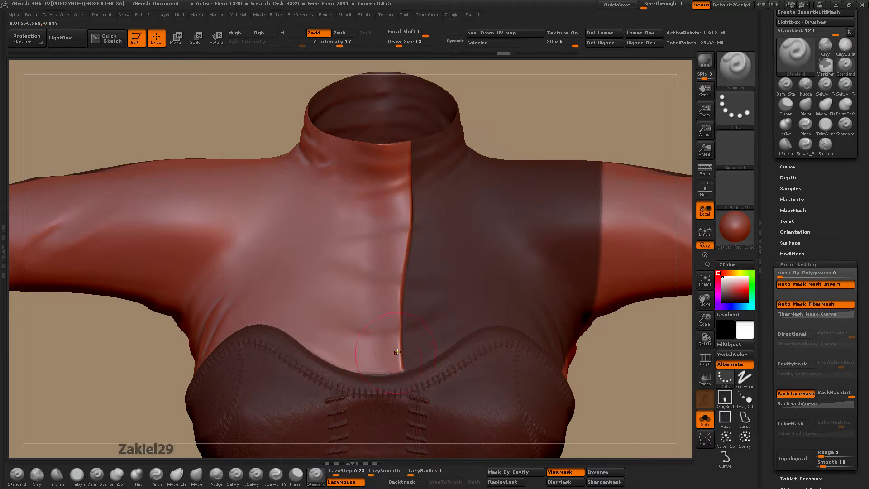
pyautogui.keyDown('shift'); pyautogui.moveTo(368, 382); pyautogui.dragTo(368, 362); pyautogui.keyUp('shift')
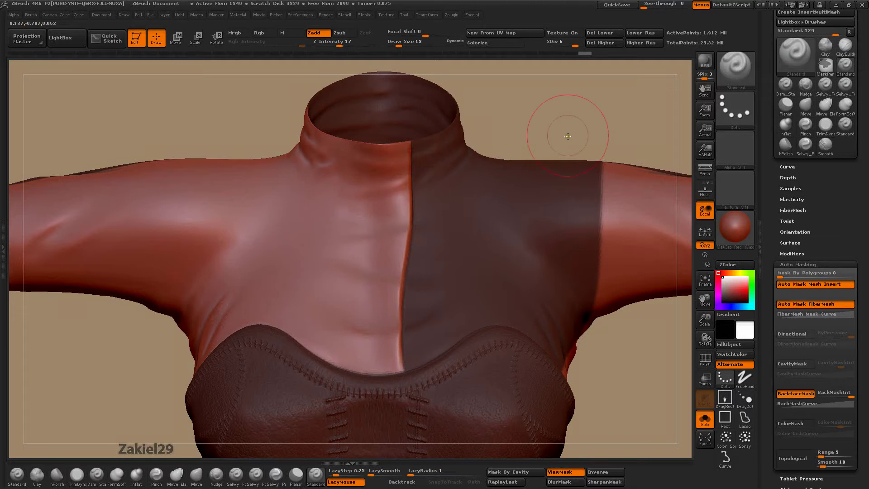
pyautogui.moveTo(567, 136); pyautogui.dragTo(518, 126)
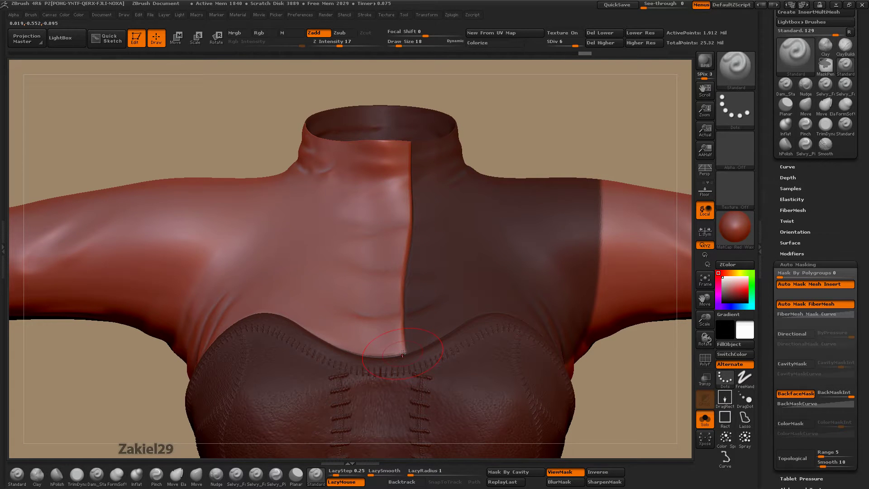
pyautogui.keyDown('alt'); pyautogui.moveTo(681, 357); pyautogui.dragTo(682, 334); pyautogui.keyUp('alt')
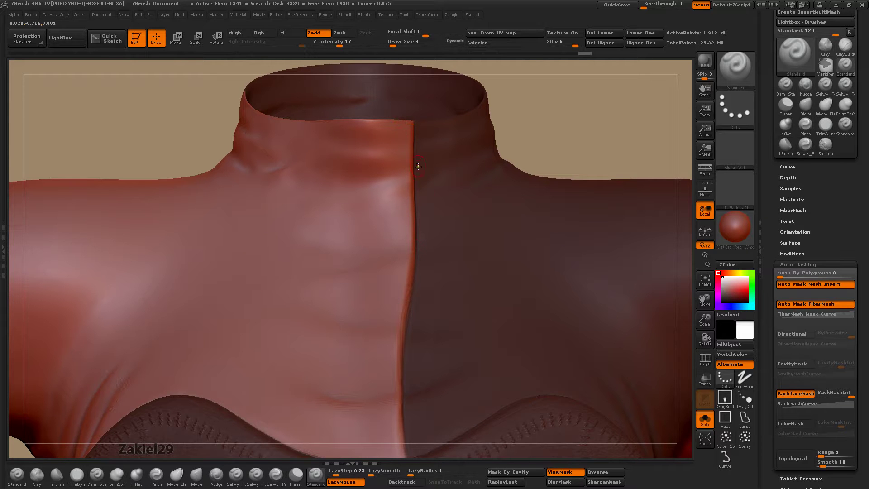
# Set LazyMouse smoothing to 12, widen the lazy radius, and start the placket ridge from the collar.
pyautogui.moveTo(407, 135); pyautogui.dragTo(406, 293)
pyautogui.press('ctrl')
pyautogui.moveTo(383, 473); pyautogui.dragTo(395, 476)
pyautogui.moveTo(408, 122); pyautogui.dragTo(410, 232)
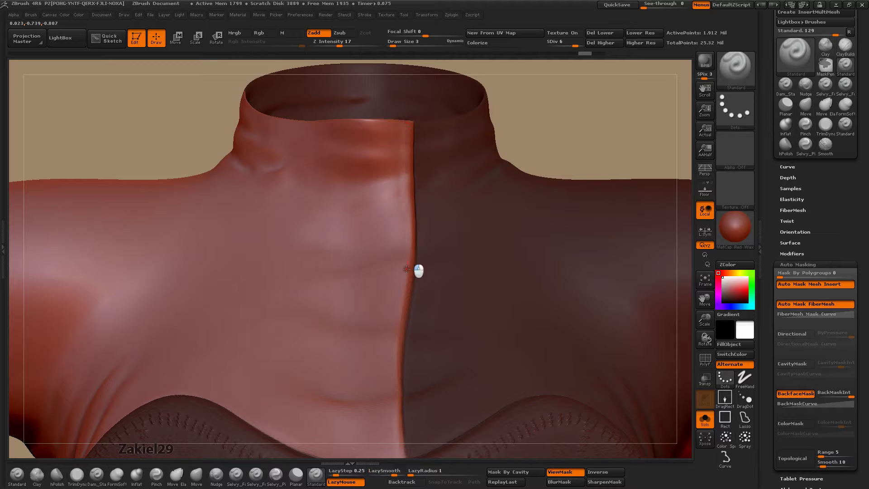
pyautogui.moveTo(410, 231); pyautogui.dragTo(396, 379)
pyautogui.keyDown('alt'); pyautogui.moveTo(570, 146); pyautogui.dragTo(537, 72); pyautogui.keyUp('alt')
pyautogui.press('ctrl')
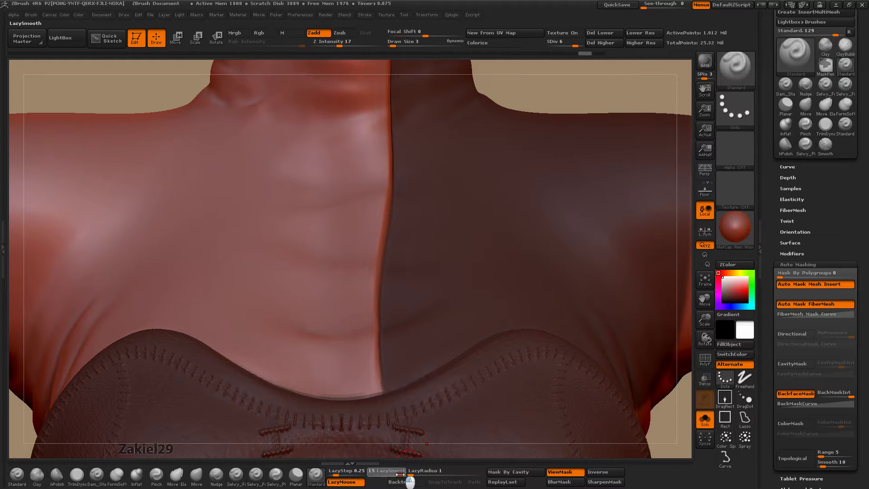
pyautogui.moveTo(413, 475); pyautogui.dragTo(434, 475)
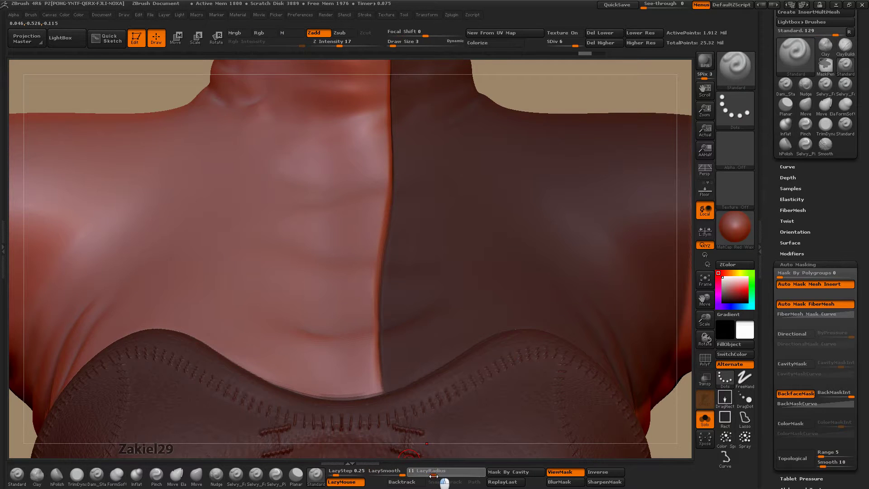
pyautogui.keyDown('alt'); pyautogui.moveTo(575, 104); pyautogui.dragTo(591, 126); pyautogui.keyUp('alt')
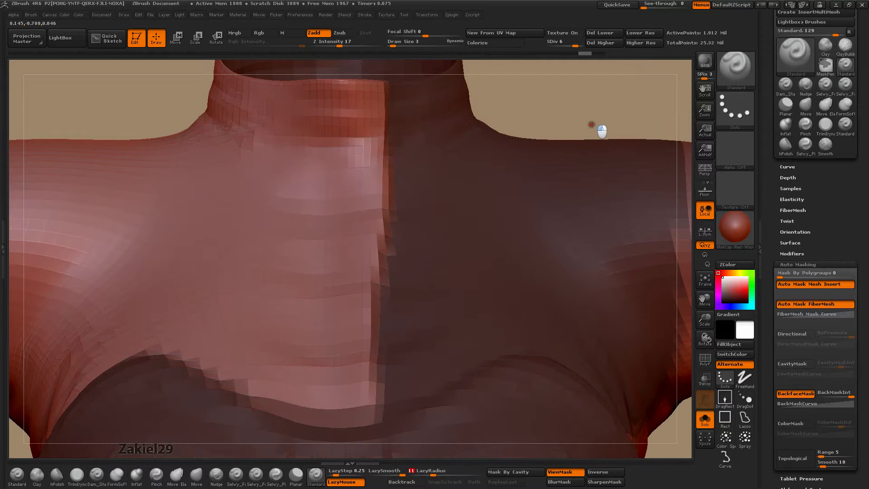
pyautogui.moveTo(706, 320); pyautogui.dragTo(553, 180)
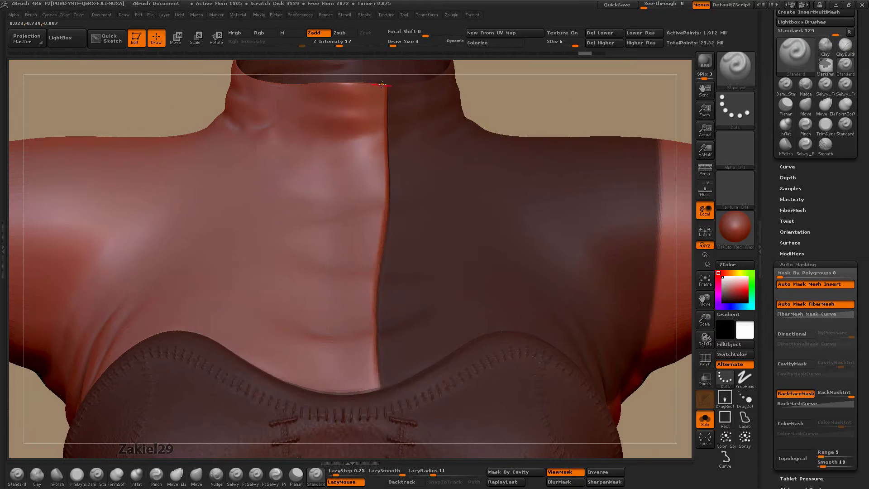
# Sculpt repeated Standard-brush passes down the centre placket seam from collar to chest.
pyautogui.moveTo(381, 85); pyautogui.dragTo(384, 147)
pyautogui.moveTo(384, 147); pyautogui.dragTo(382, 251)
pyautogui.press('ctrl')
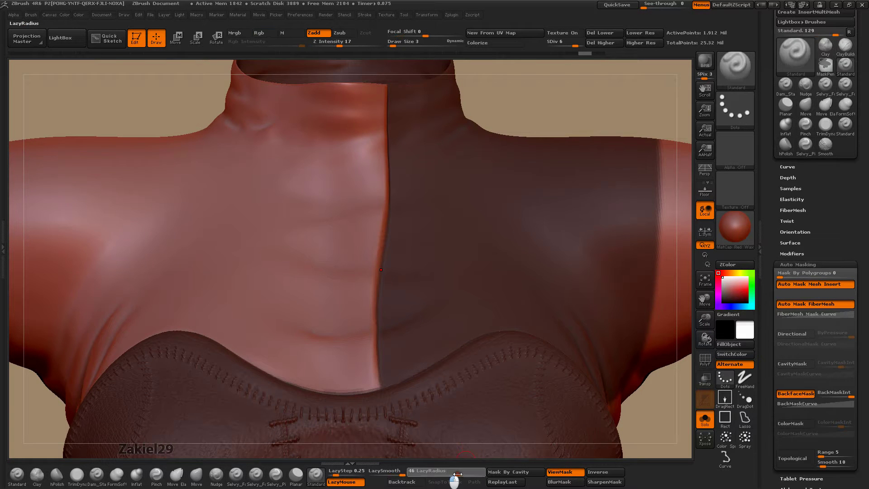
pyautogui.moveTo(381, 85); pyautogui.dragTo(376, 313)
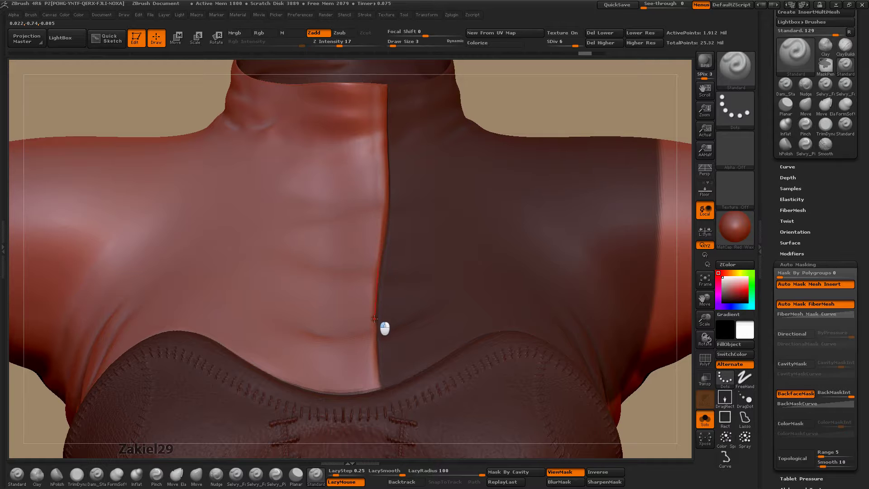
pyautogui.press('ctrl')
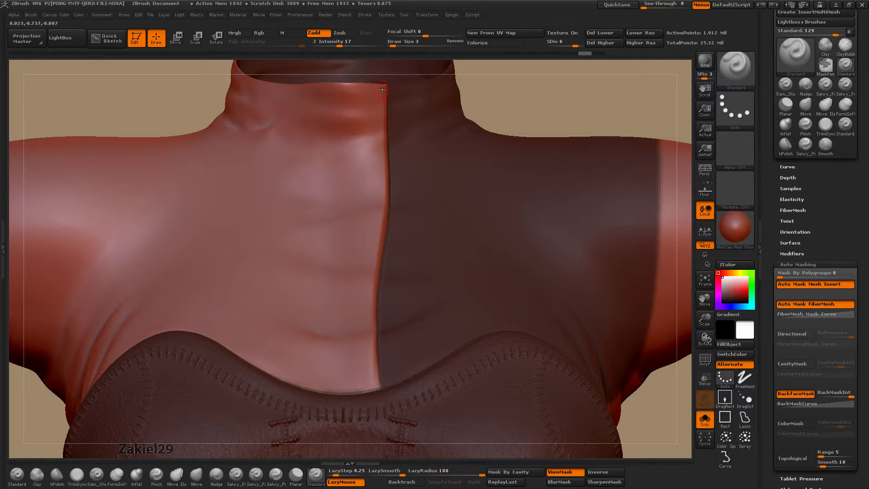
pyautogui.moveTo(381, 85); pyautogui.dragTo(371, 316)
pyautogui.moveTo(374, 267)
pyautogui.mouseDown()
pyautogui.moveTo(371, 398)
pyautogui.moveTo(380, 432)
pyautogui.mouseUp()
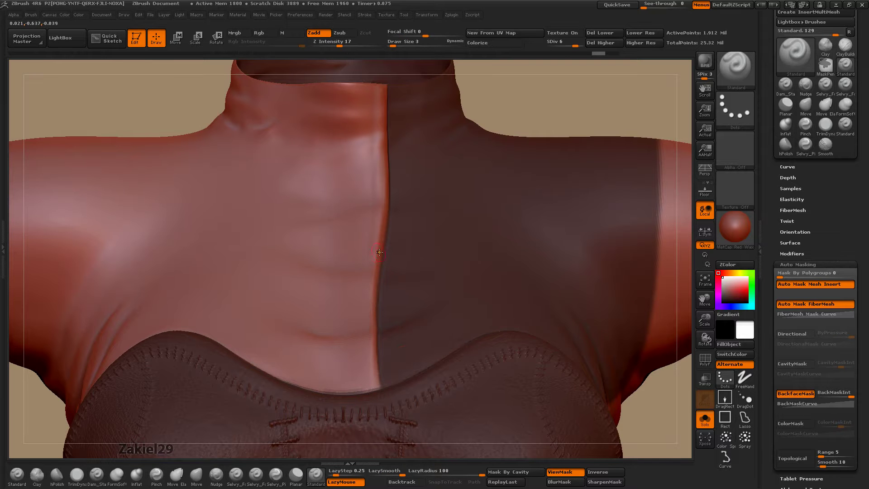
pyautogui.moveTo(374, 257); pyautogui.dragTo(380, 407)
# Smooth the seam's lower end near the corset and drop to subdivision level 5.
pyautogui.moveTo(568, 101); pyautogui.dragTo(542, 105)
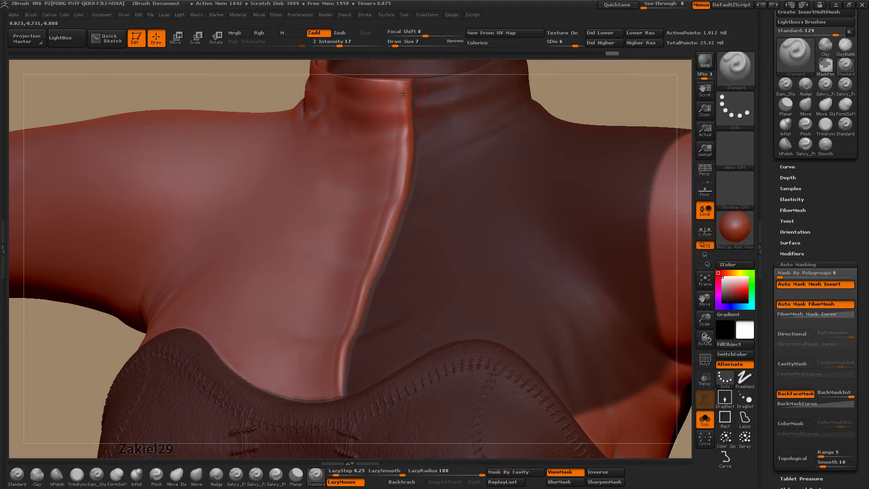
pyautogui.moveTo(403, 109)
pyautogui.keyDown('shift'); pyautogui.mouseDown()
pyautogui.moveTo(407, 194)
pyautogui.moveTo(394, 270)
pyautogui.moveTo(364, 315)
pyautogui.mouseUp(); pyautogui.keyUp('shift')
pyautogui.keyDown('shift'); pyautogui.moveTo(344, 362); pyautogui.dragTo(345, 405); pyautogui.keyUp('shift')
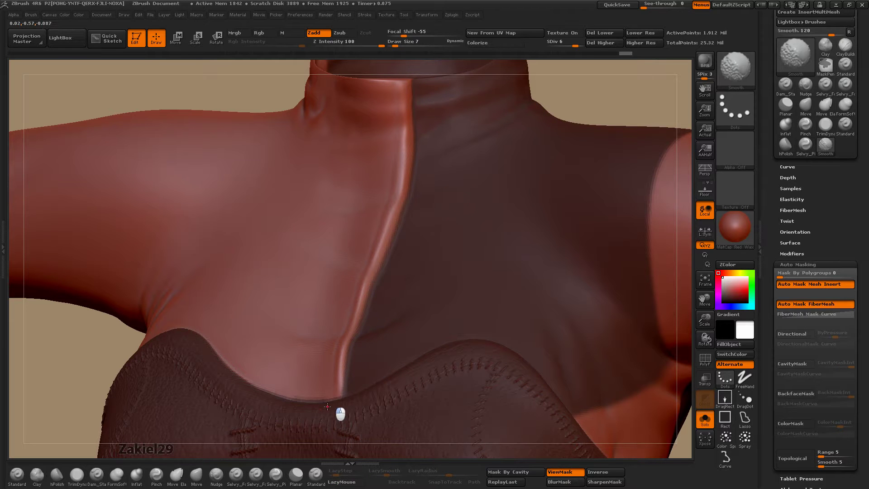
pyautogui.moveTo(601, 109)
pyautogui.mouseDown()
pyautogui.moveTo(631, 103)
pyautogui.moveTo(617, 103)
pyautogui.mouseUp()
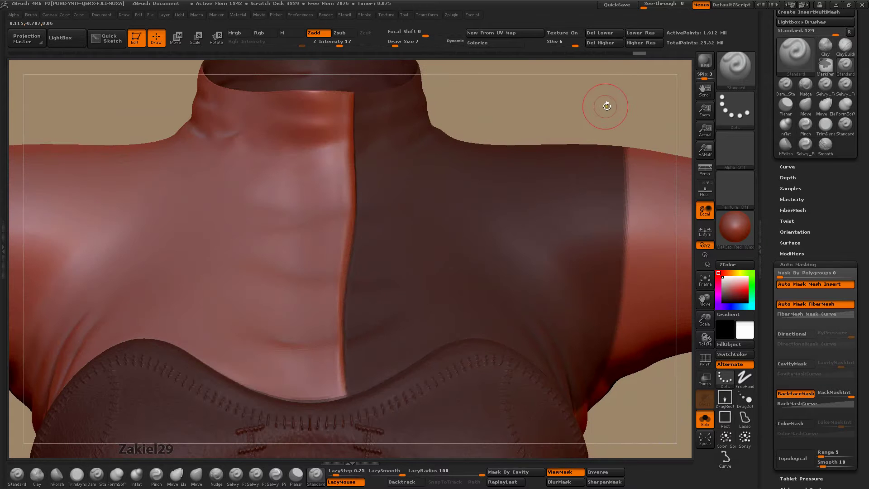
pyautogui.moveTo(574, 46); pyautogui.dragTo(569, 44)
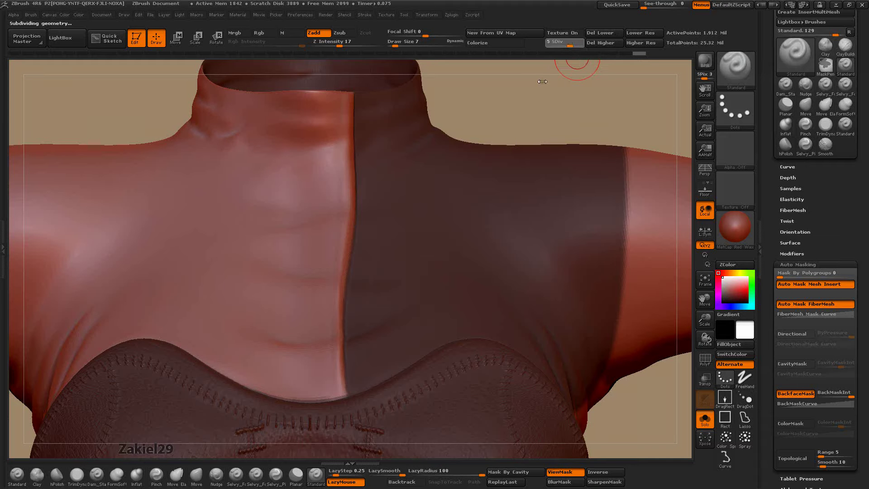
# At subdivision level 5, enlarge the brush and reshape the collar seam edge.
pyautogui.hotkey('shift', 'd')
pyautogui.moveTo(534, 93)
pyautogui.mouseDown()
pyautogui.moveTo(523, 117)
pyautogui.moveTo(511, 111)
pyautogui.mouseUp()
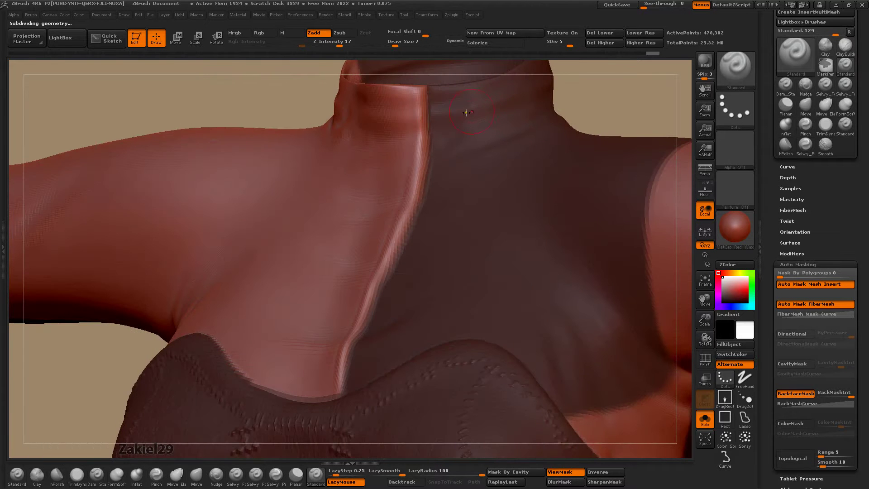
pyautogui.moveTo(601, 107); pyautogui.dragTo(601, 116)
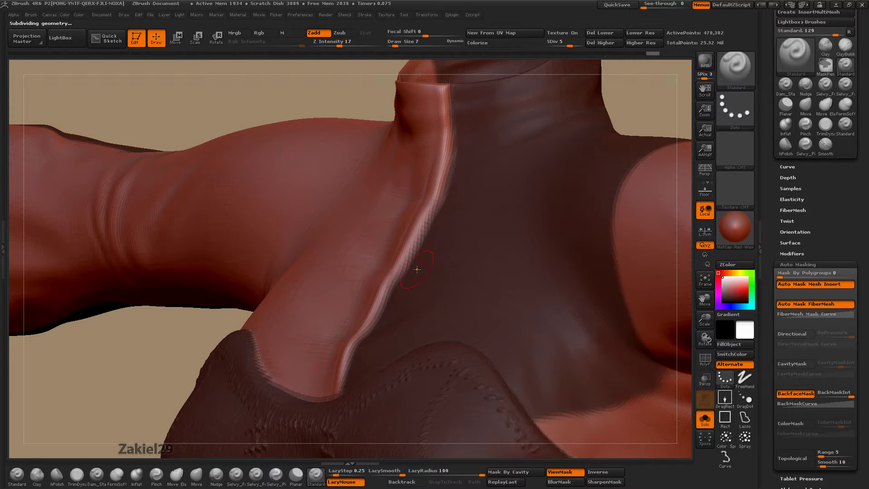
pyautogui.moveTo(655, 117)
pyautogui.mouseDown()
pyautogui.moveTo(669, 116)
pyautogui.moveTo(658, 107)
pyautogui.moveTo(586, 135)
pyautogui.mouseUp()
pyautogui.press(']')
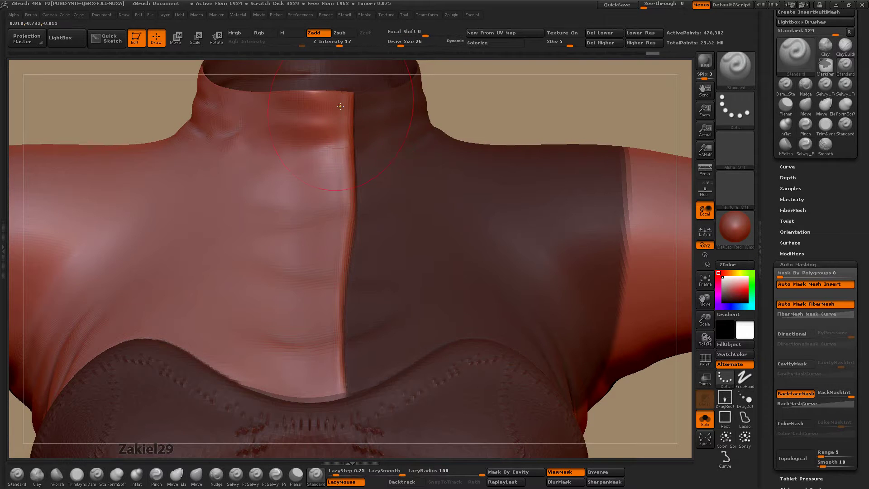
pyautogui.moveTo(340, 102)
pyautogui.mouseDown()
pyautogui.moveTo(331, 273)
pyautogui.moveTo(337, 409)
pyautogui.mouseUp()
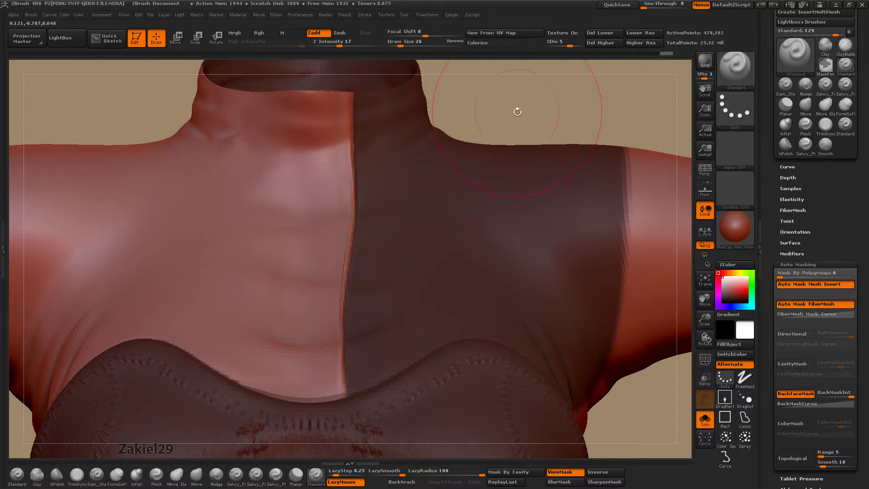
pyautogui.moveTo(528, 126); pyautogui.dragTo(504, 121)
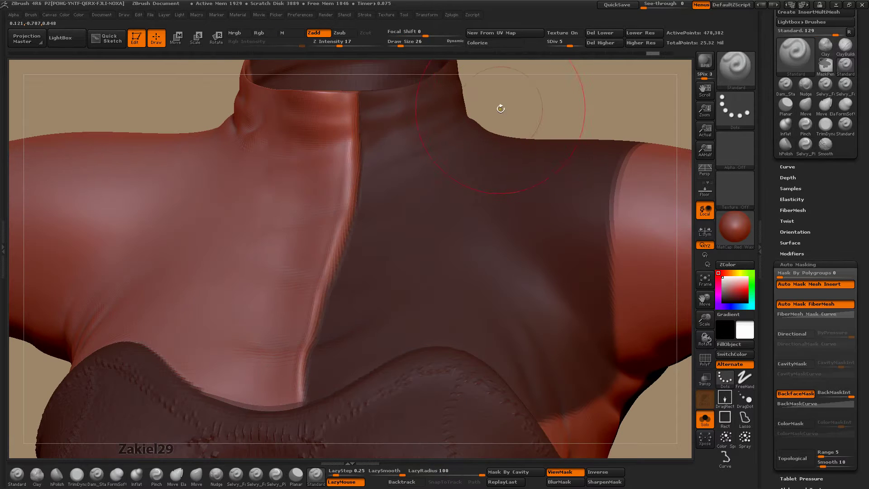
# Set Z Intensity 10 and LazyRadius 9, sculpt the neck seam, then subdivide up to level 7.
pyautogui.click(332, 44)
pyautogui.write('10')
pyautogui.click(436, 471)
pyautogui.write('139')
pyautogui.press('Return')
pyautogui.moveTo(466, 91); pyautogui.dragTo(573, 105)
pyautogui.moveTo(353, 135); pyautogui.dragTo(326, 390)
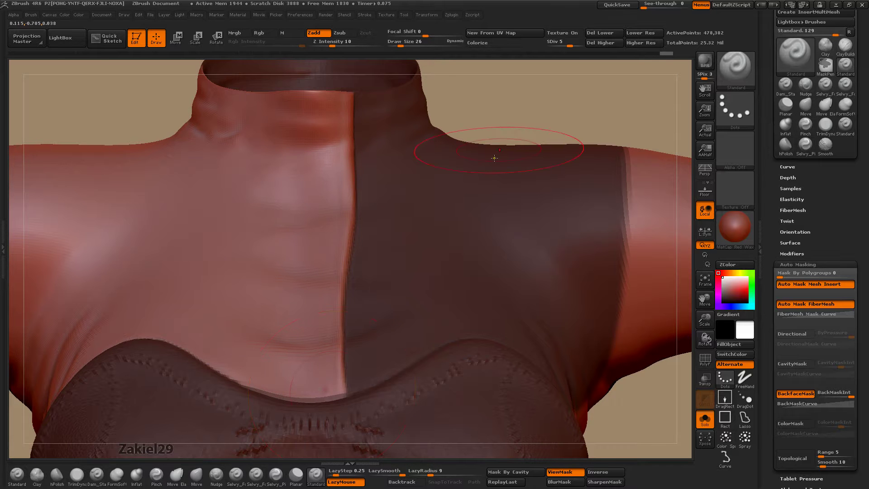
pyautogui.moveTo(513, 112)
pyautogui.mouseDown()
pyautogui.moveTo(493, 131)
pyautogui.moveTo(612, 141)
pyautogui.moveTo(611, 124)
pyautogui.moveTo(625, 122)
pyautogui.mouseUp()
pyautogui.moveTo(569, 46); pyautogui.dragTo(581, 46)
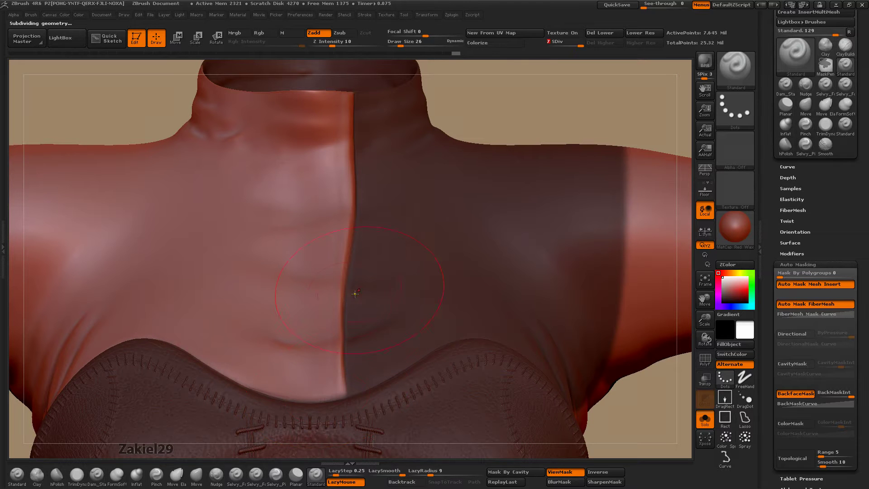
# Zoom out to the full bodice and sleeves, turn off ViewMask, and inspect from front and three-quarter angles.
pyautogui.moveTo(705, 319); pyautogui.dragTo(692, 253)
pyautogui.moveTo(595, 271)
pyautogui.mouseDown()
pyautogui.moveTo(542, 287)
pyautogui.moveTo(523, 316)
pyautogui.mouseUp()
pyautogui.moveTo(506, 274)
pyautogui.mouseDown()
pyautogui.moveTo(504, 245)
pyautogui.moveTo(592, 426)
pyautogui.mouseUp()
pyautogui.click(560, 471)
pyautogui.moveTo(548, 344)
pyautogui.mouseDown()
pyautogui.moveTo(520, 333)
pyautogui.moveTo(531, 333)
pyautogui.mouseUp()
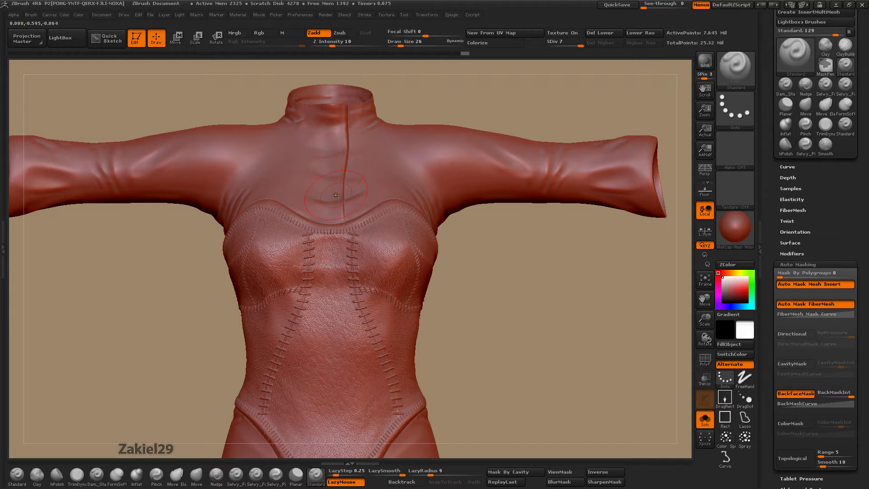
pyautogui.moveTo(563, 278); pyautogui.dragTo(575, 311)
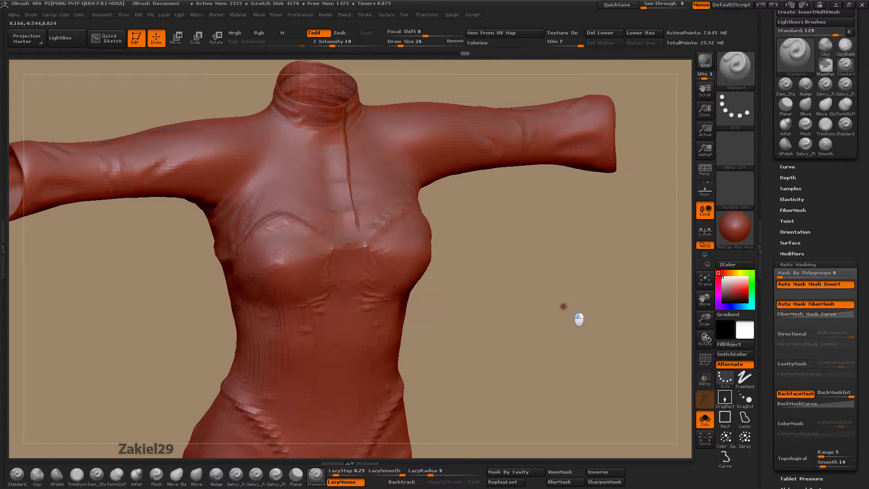
pyautogui.moveTo(573, 310); pyautogui.dragTo(554, 295)
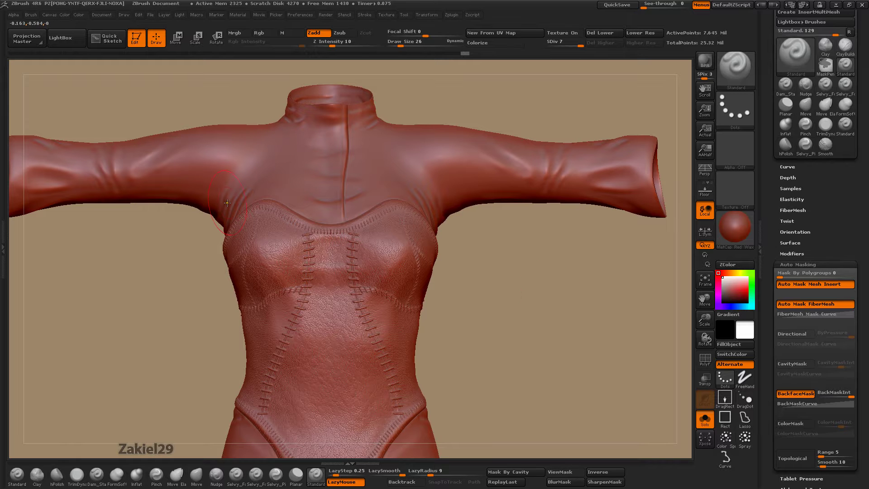
pyautogui.moveTo(509, 291)
pyautogui.mouseDown()
pyautogui.moveTo(535, 289)
pyautogui.moveTo(509, 300)
pyautogui.mouseUp()
# Open LightBox and scroll through its Alpha library.
pyautogui.click(61, 38)
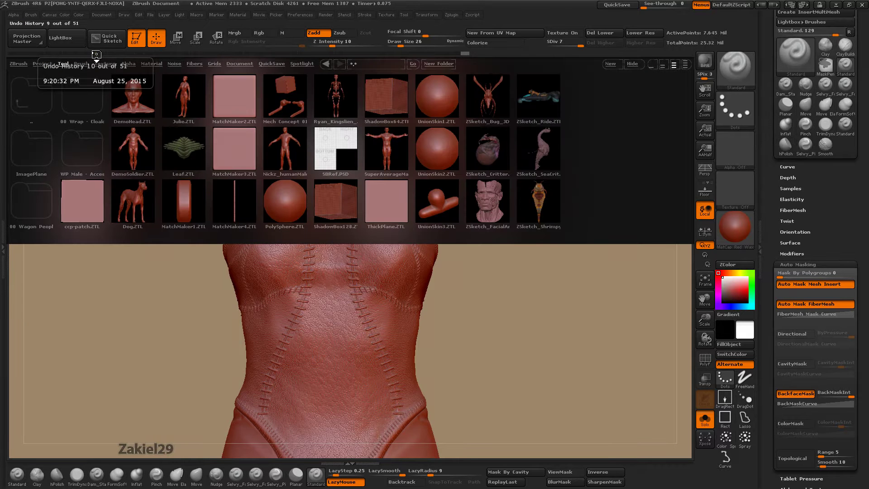
pyautogui.click(123, 64)
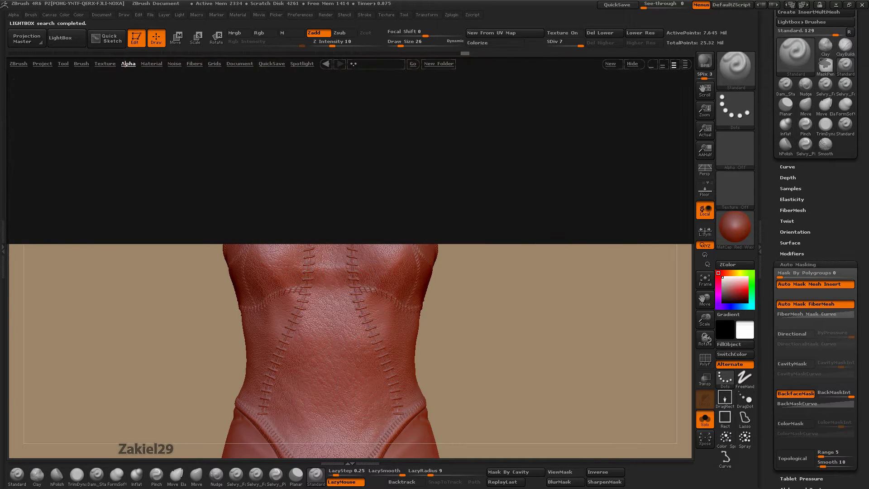
pyautogui.scroll(2, 852, 218)
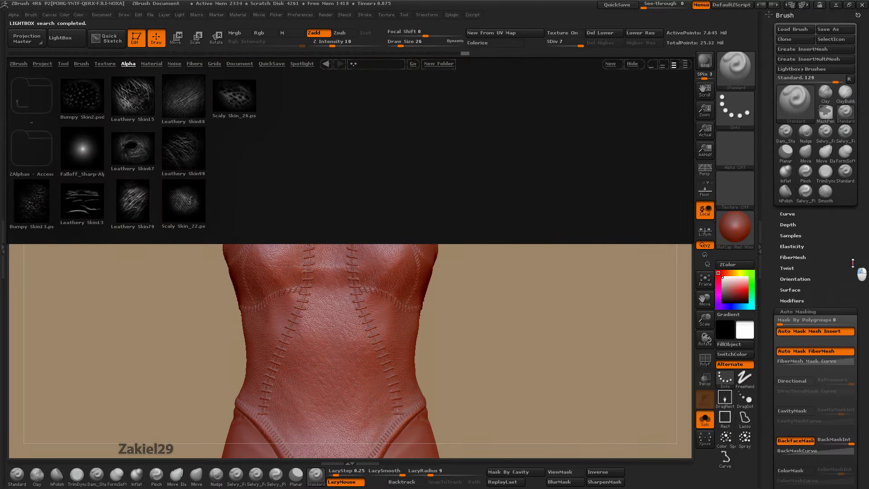
pyautogui.scroll(-8, 851, 226)
pyautogui.scroll(-2, 841, 163)
pyautogui.scroll(-6, 837, 136)
# Overwrite Mil_Dress_07_CapasElim.ztl in the 00 Mildred Dress v2 folder and open the Acceso directo alphas.
pyautogui.click(834, 209)
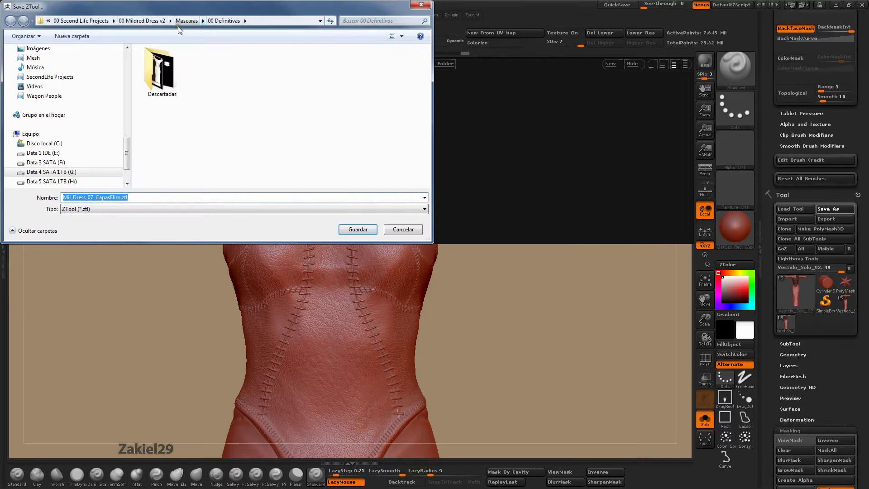
pyautogui.click(159, 21)
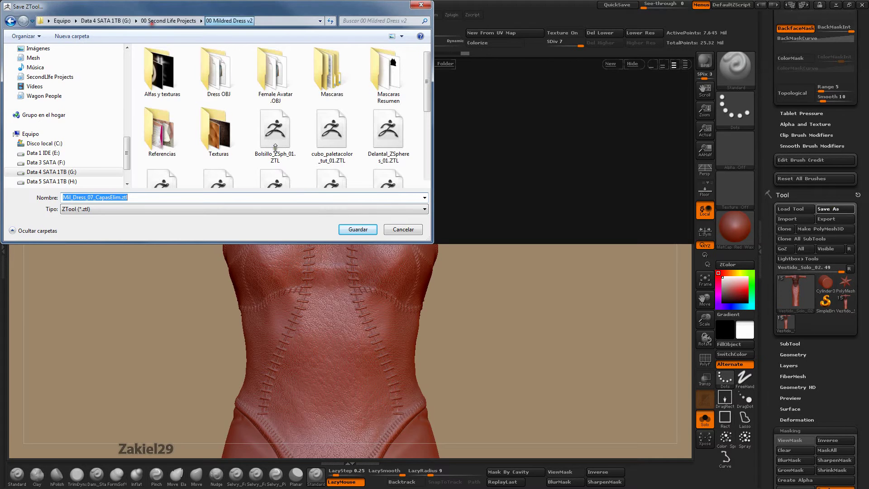
pyautogui.click(357, 229)
pyautogui.click(452, 242)
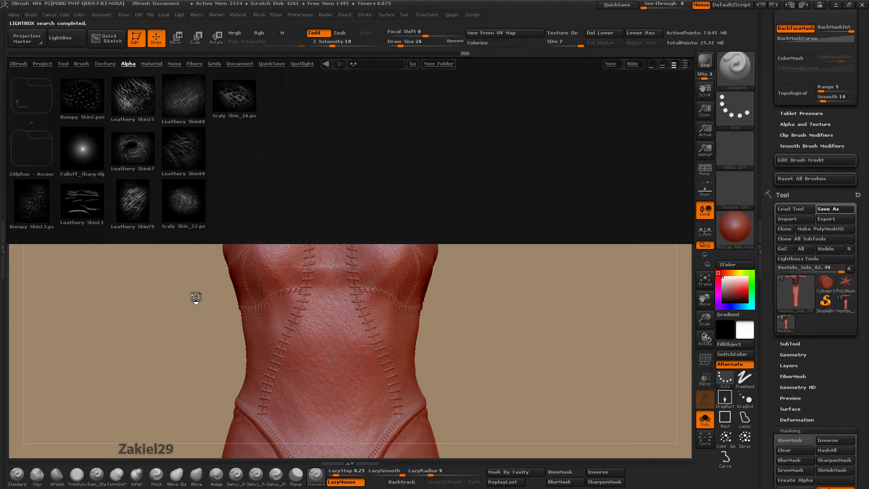
pyautogui.hotkey('ctrl', 's')
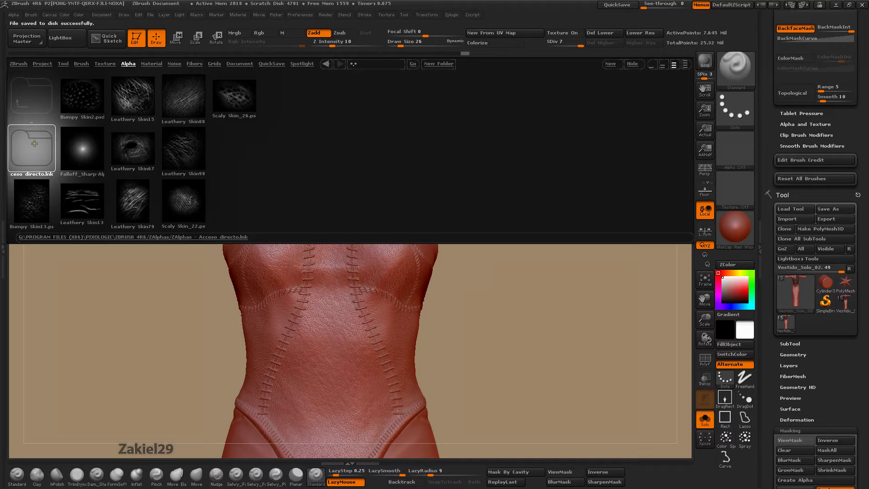
pyautogui.click(34, 144)
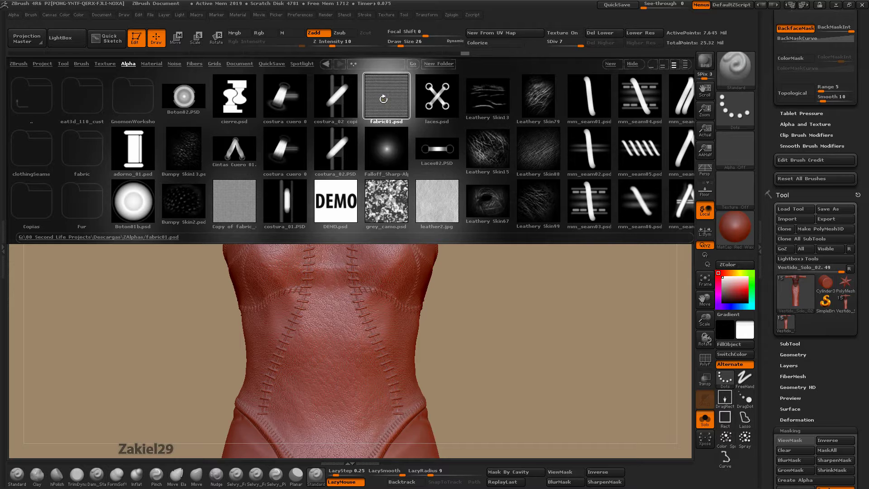
# Load fabric01.psd as the brush alpha, set Texture Off, close LightBox, and show the Alpha palette.
pyautogui.doubleClick(384, 99)
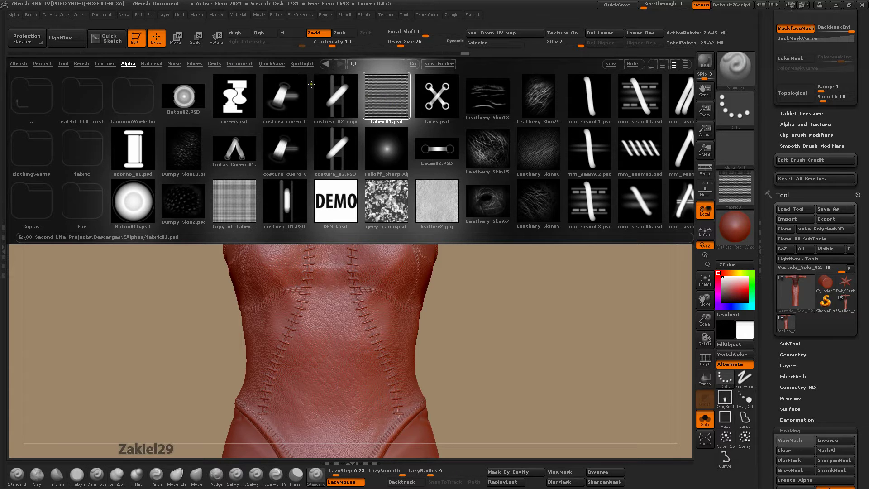
pyautogui.click(727, 186)
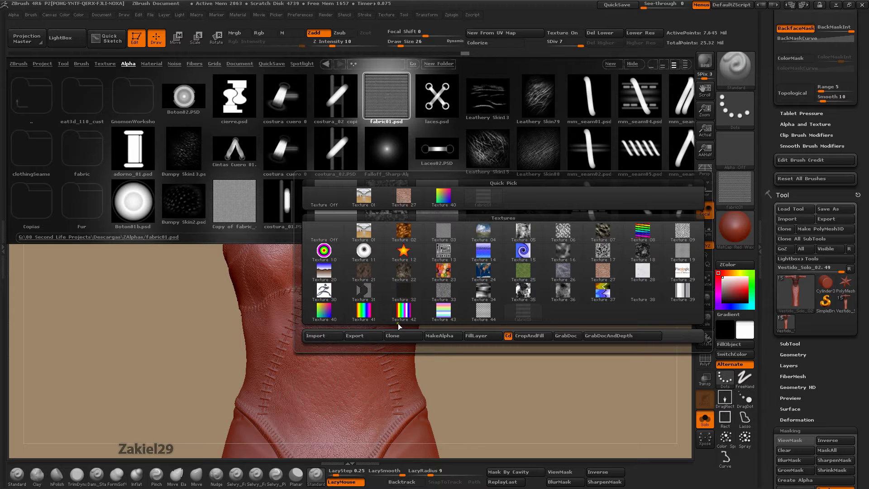
pyautogui.click(451, 337)
pyautogui.click(734, 188)
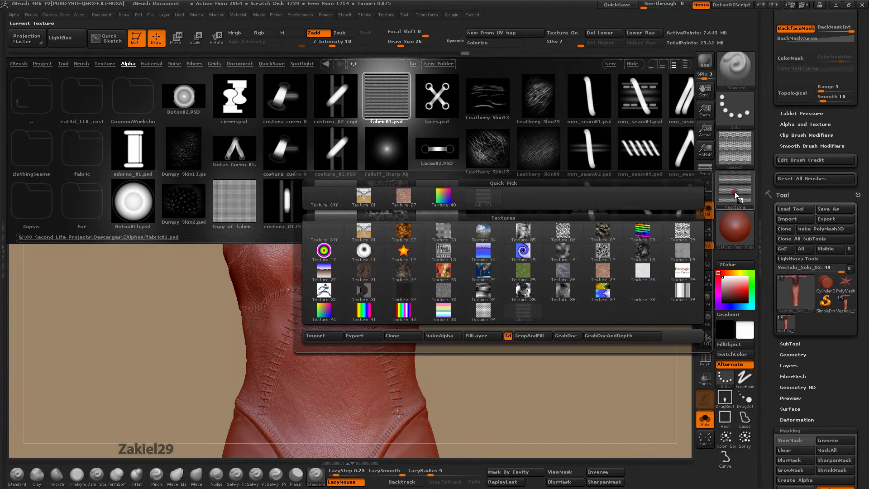
pyautogui.click(326, 203)
pyautogui.click(64, 38)
pyautogui.click(3, 249)
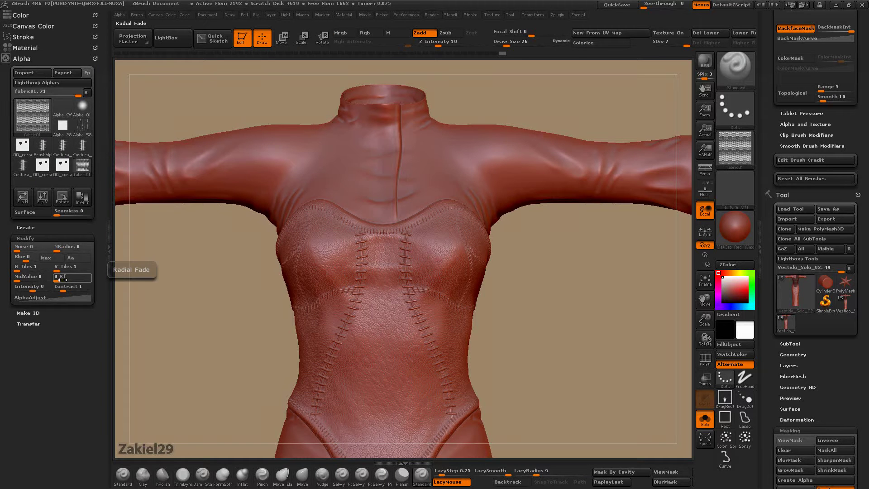
# Set the fabric01 alpha Rf to 5, test a Zsub weave stroke on the left shoulder, then undo it.
pyautogui.moveTo(58, 279)
pyautogui.mouseDown()
pyautogui.moveTo(71, 281)
pyautogui.moveTo(64, 282)
pyautogui.mouseUp()
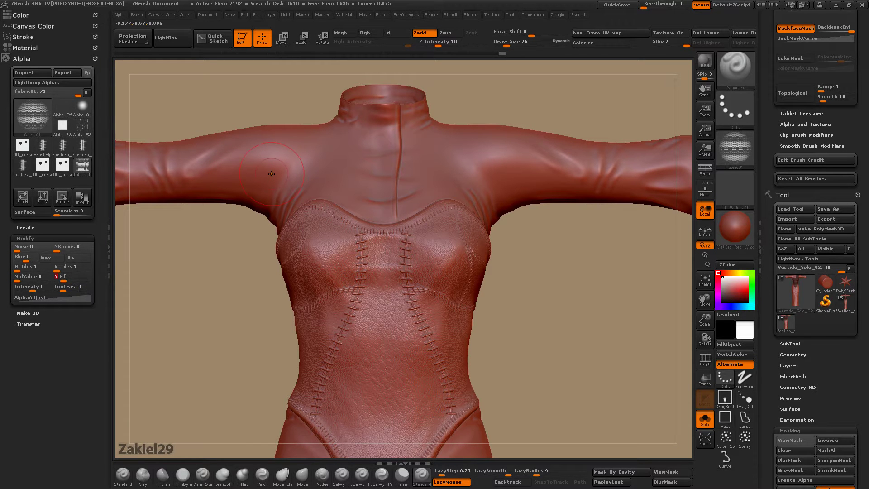
pyautogui.click(109, 249)
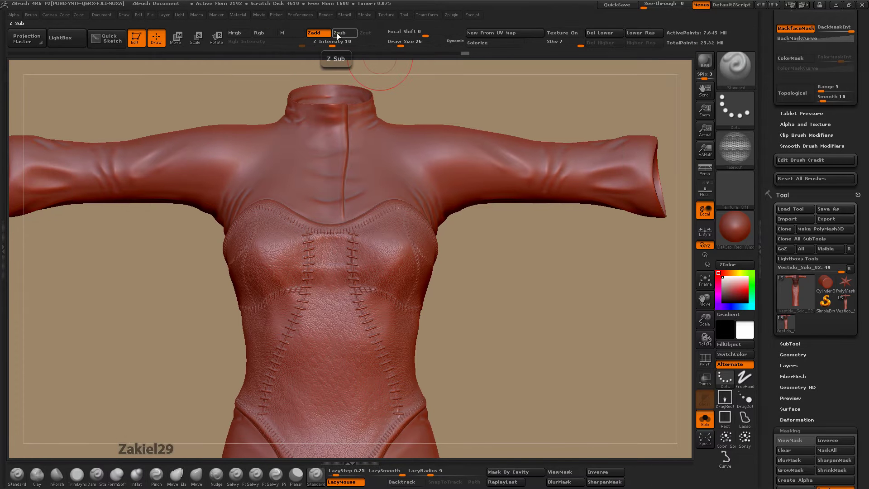
pyautogui.click(338, 36)
pyautogui.moveTo(518, 302); pyautogui.dragTo(446, 209)
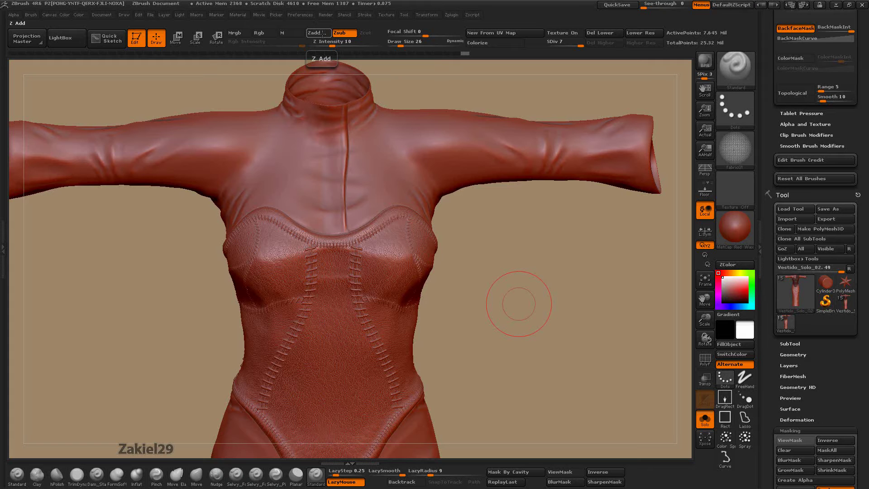
pyautogui.moveTo(251, 157)
pyautogui.mouseDown()
pyautogui.moveTo(175, 162)
pyautogui.moveTo(286, 128)
pyautogui.mouseUp()
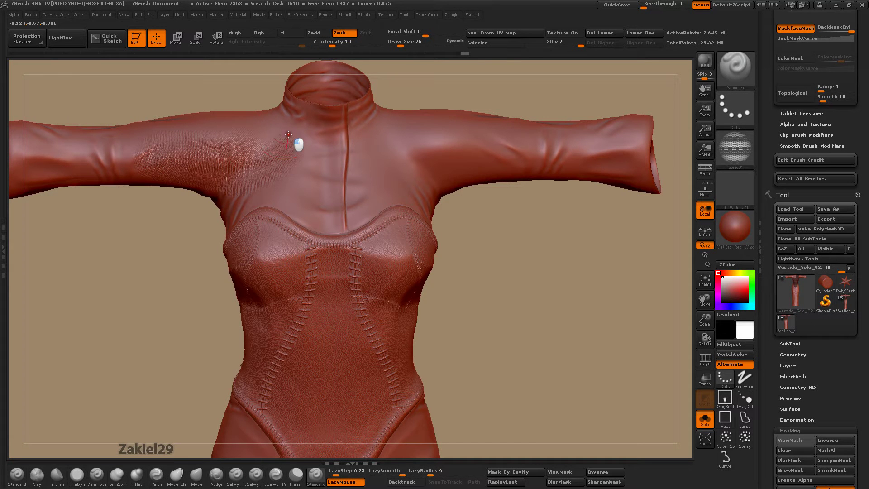
pyautogui.press('ctrl')
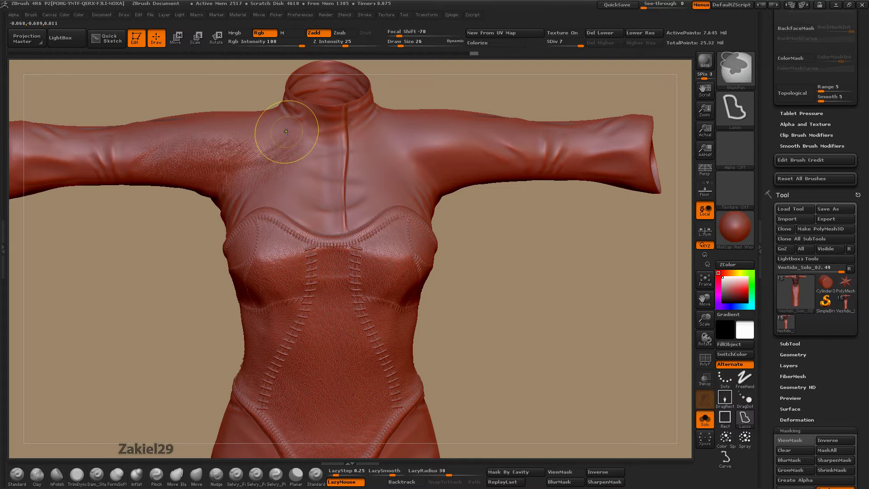
pyautogui.hotkey('ctrl', 'z')
# Load the Standard brush with the fabric01 alpha and a slight radial fade (Rf 7).
pyautogui.click(22, 474)
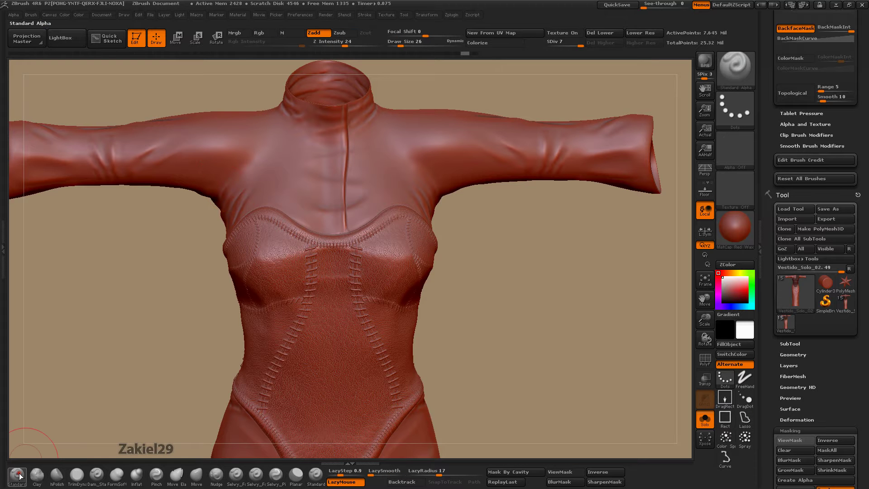
pyautogui.click(737, 153)
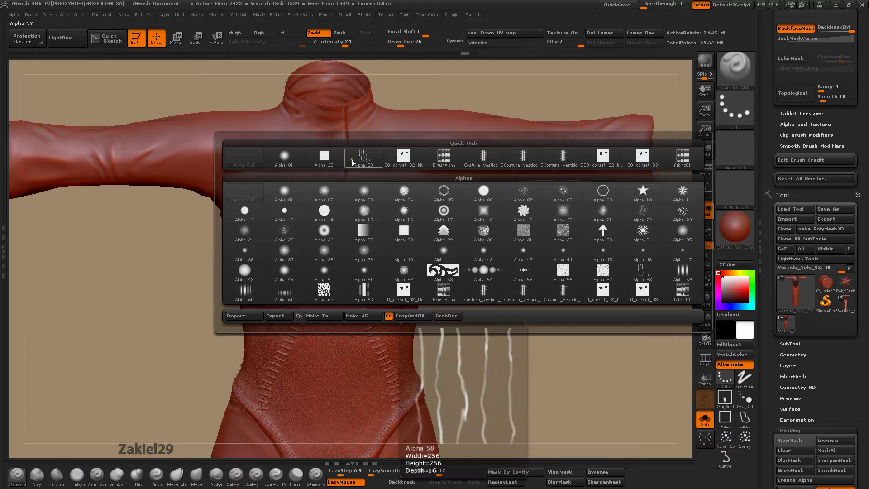
pyautogui.click(679, 159)
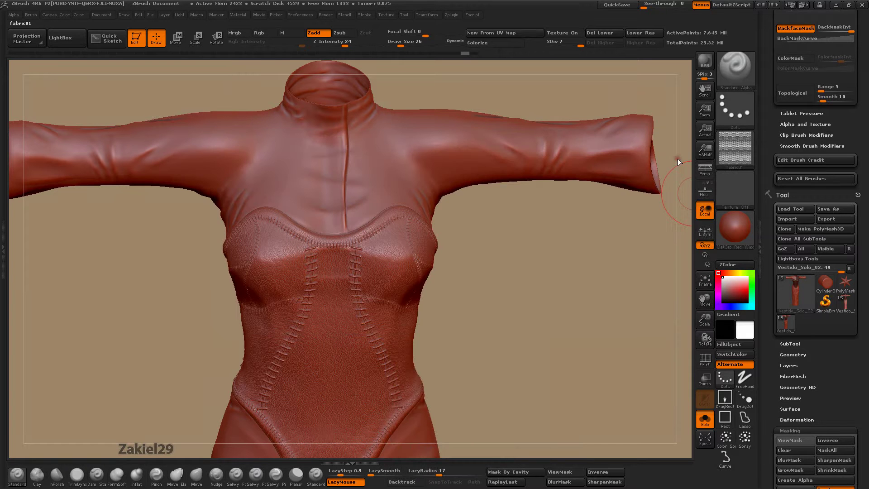
pyautogui.click(3, 244)
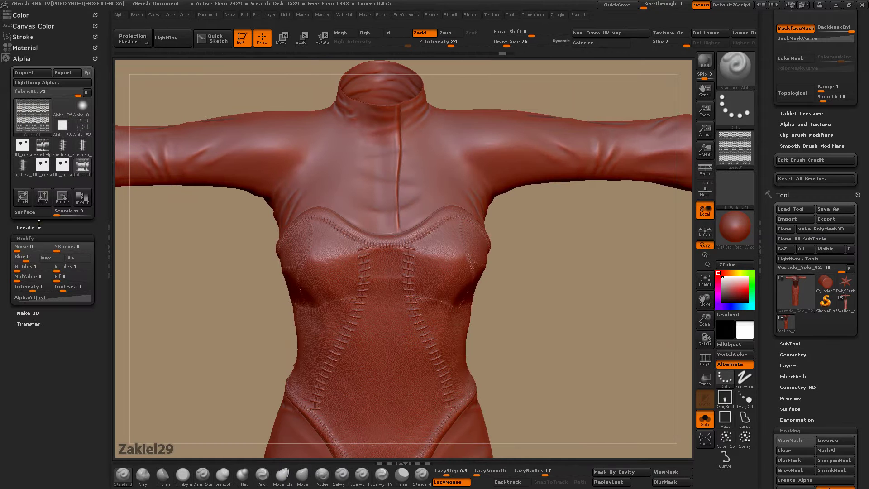
pyautogui.moveTo(58, 278); pyautogui.dragTo(65, 282)
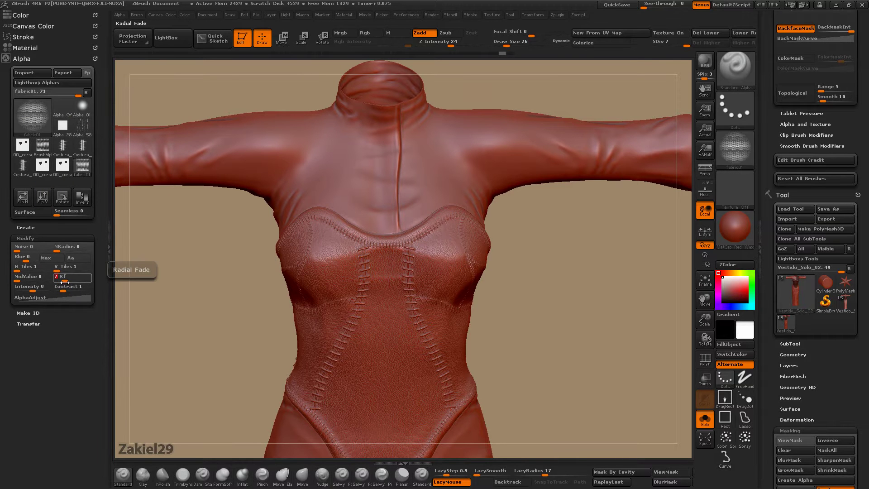
# Test the weave on the left upper arm, undo it, and lower Z Intensity to 6.
pyautogui.moveTo(318, 162); pyautogui.dragTo(197, 168)
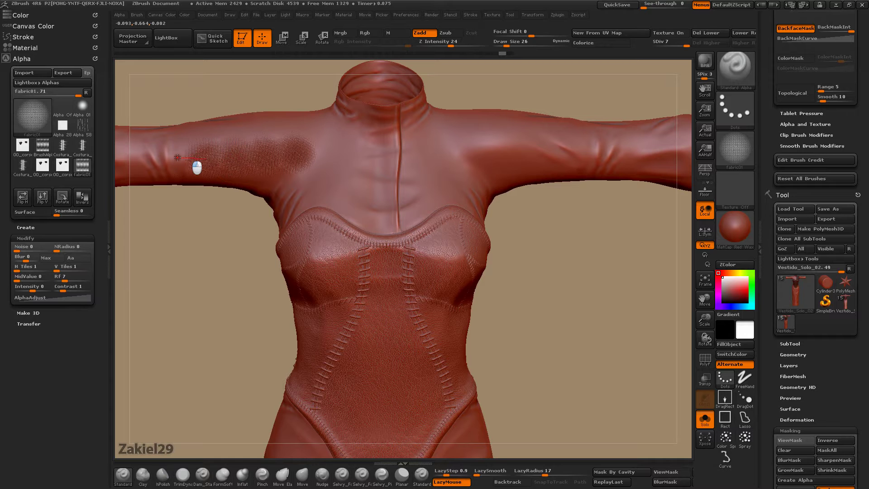
pyautogui.click(110, 262)
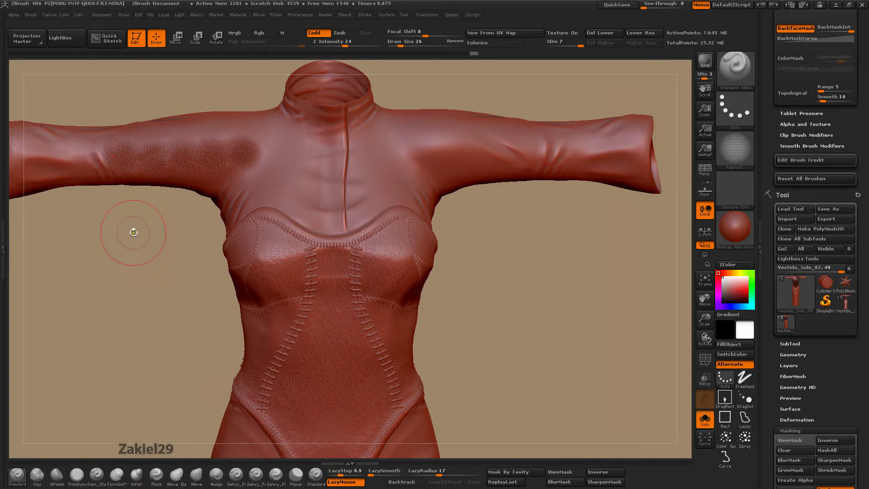
pyautogui.press('ctrl')
pyautogui.hotkey('ctrl', 'z')
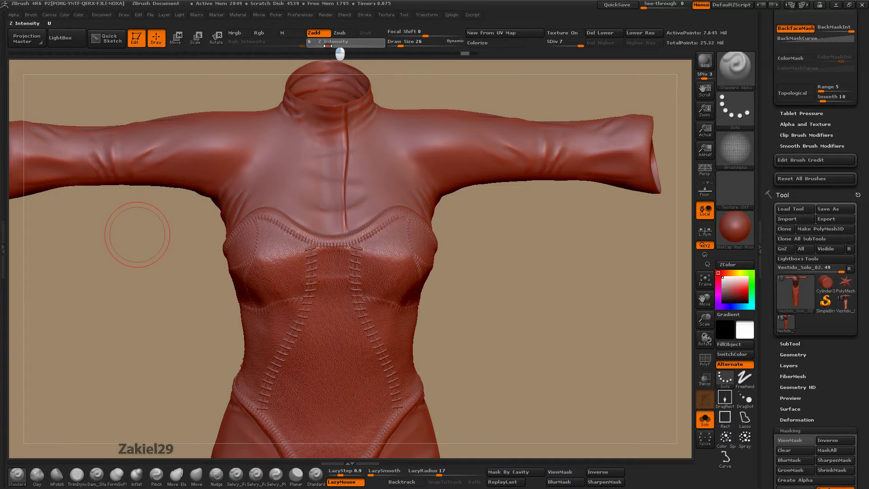
pyautogui.moveTo(200, 161); pyautogui.dragTo(110, 156)
# Frame the left shoulder and neck opening, then lay the shallow weave along the upper arm.
pyautogui.moveTo(714, 303)
pyautogui.mouseDown()
pyautogui.moveTo(724, 316)
pyautogui.moveTo(711, 336)
pyautogui.moveTo(722, 353)
pyautogui.mouseUp()
pyautogui.press('ctrl')
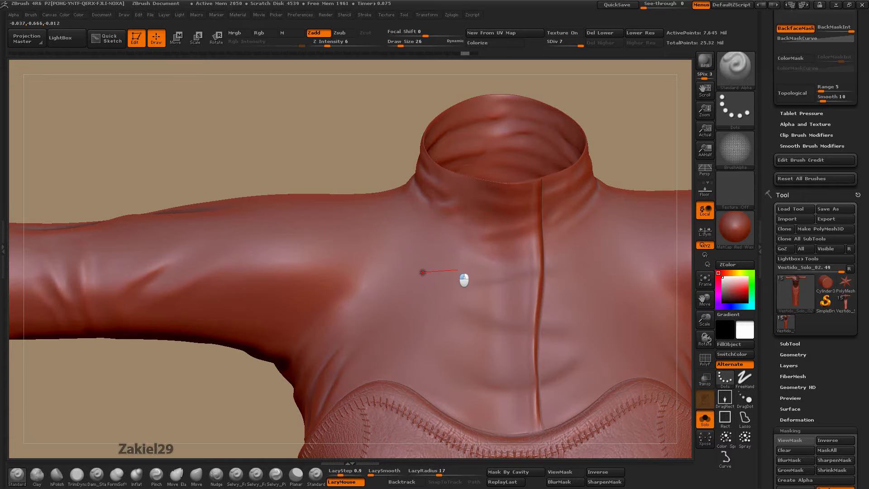
pyautogui.hotkey('shift', 'f')
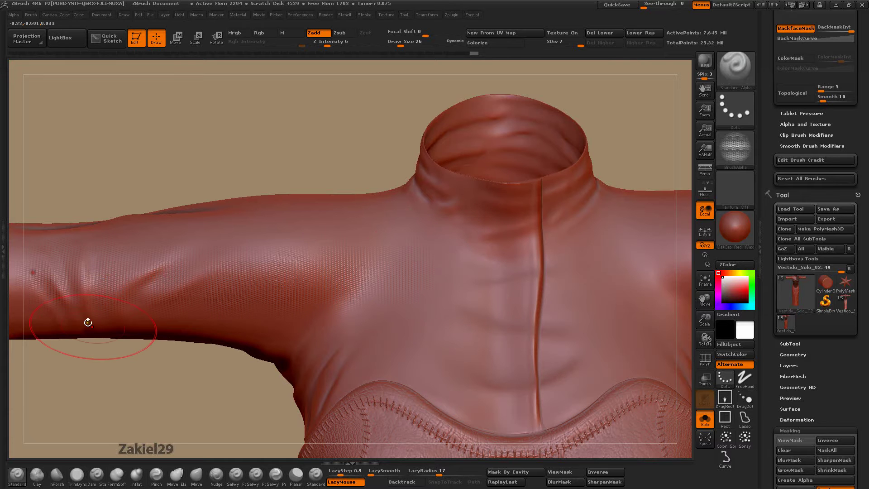
pyautogui.moveTo(139, 387); pyautogui.dragTo(139, 368)
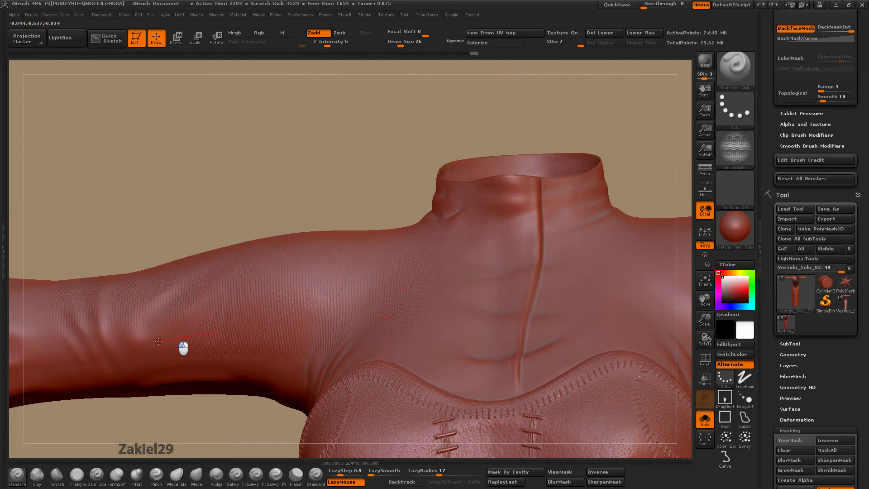
pyautogui.moveTo(273, 181); pyautogui.dragTo(263, 266)
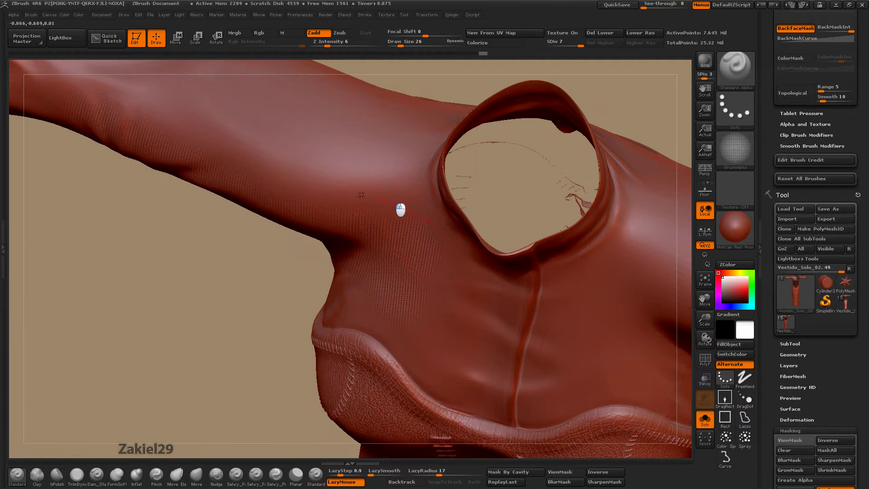
pyautogui.moveTo(152, 242)
pyautogui.mouseDown()
pyautogui.moveTo(149, 290)
pyautogui.moveTo(170, 358)
pyautogui.mouseUp()
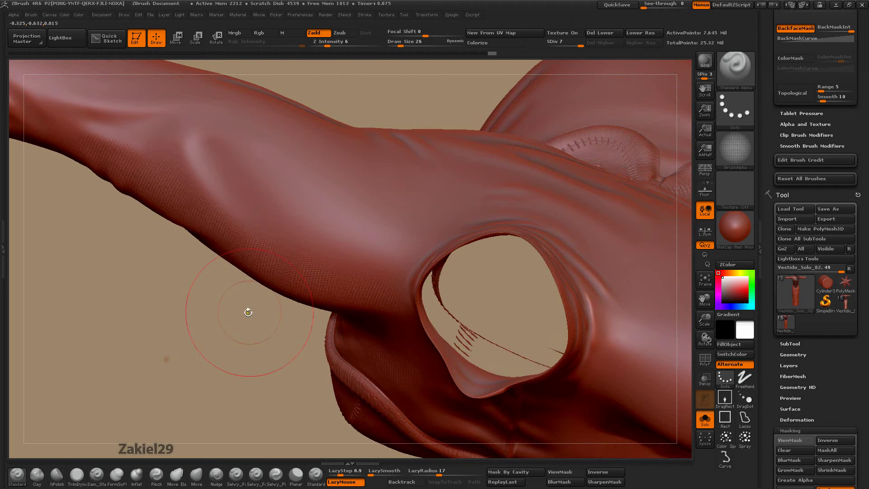
pyautogui.moveTo(388, 286)
pyautogui.mouseDown()
pyautogui.moveTo(242, 205)
pyautogui.moveTo(172, 183)
pyautogui.mouseUp()
pyautogui.press('ctrl')
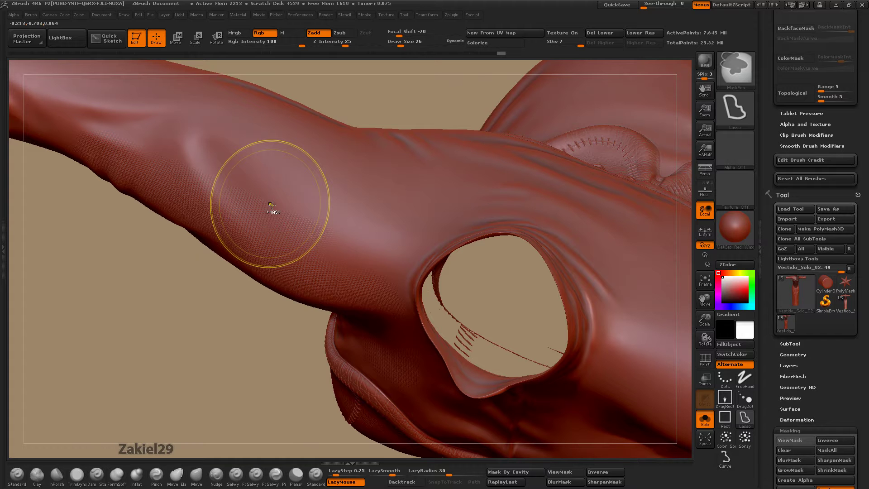
# Add three more fabric01 weave strokes along the left upper arm, then orbit toward the shoulder.
pyautogui.moveTo(402, 274)
pyautogui.mouseDown()
pyautogui.moveTo(288, 235)
pyautogui.moveTo(77, 110)
pyautogui.mouseUp()
pyautogui.moveTo(455, 267); pyautogui.dragTo(214, 135)
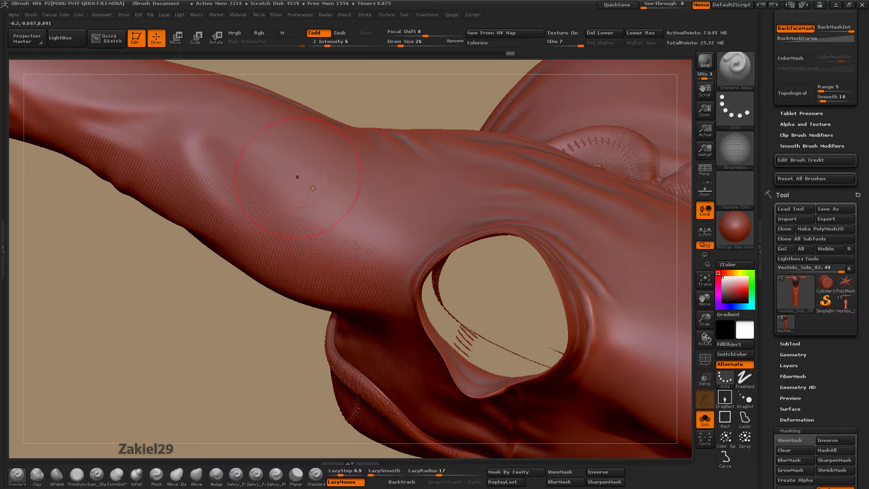
pyautogui.moveTo(403, 247)
pyautogui.mouseDown()
pyautogui.moveTo(414, 257)
pyautogui.moveTo(201, 138)
pyautogui.mouseUp()
pyautogui.moveTo(340, 237)
pyautogui.mouseDown()
pyautogui.moveTo(159, 275)
pyautogui.moveTo(151, 248)
pyautogui.mouseUp()
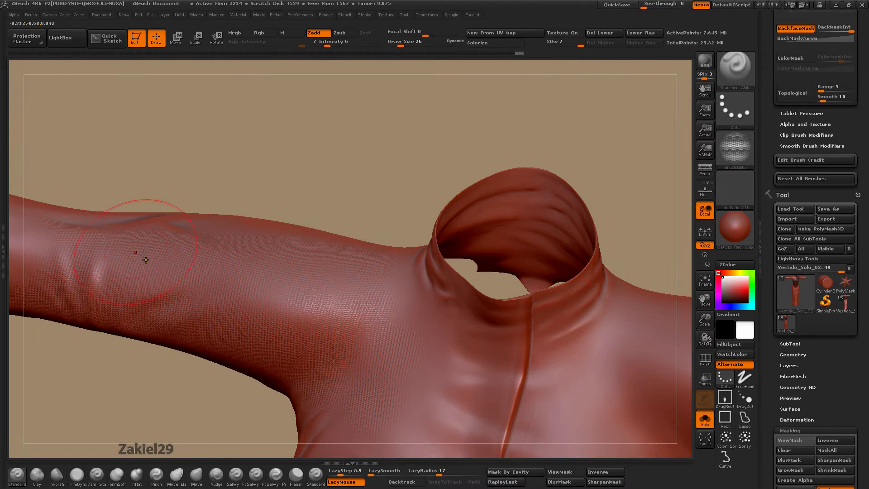
pyautogui.moveTo(181, 384)
pyautogui.mouseDown()
pyautogui.moveTo(189, 363)
pyautogui.moveTo(258, 423)
pyautogui.mouseUp()
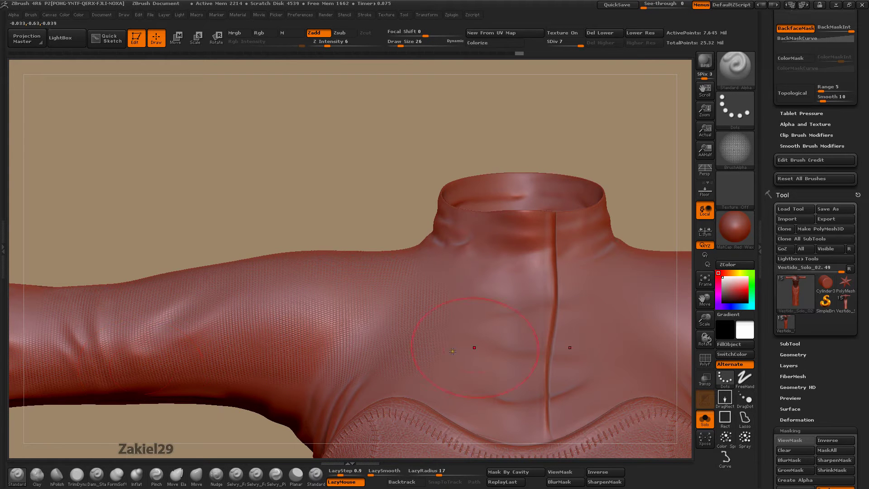
pyautogui.press('ctrl')
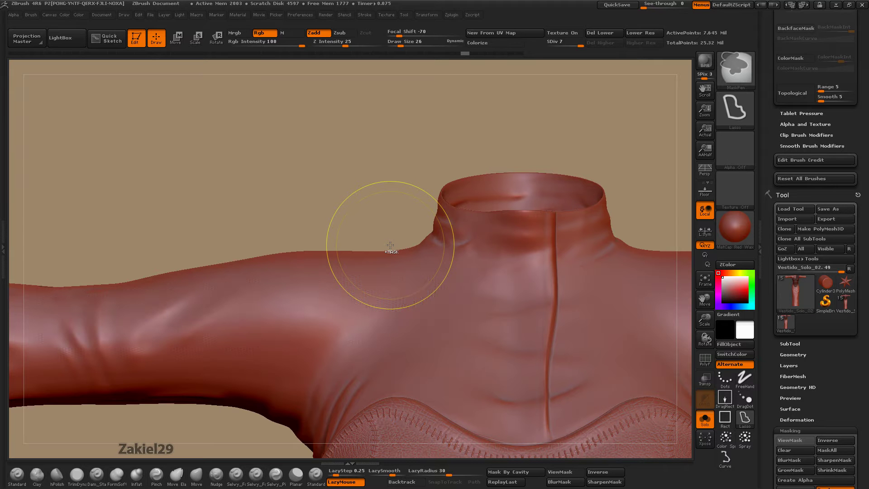
# Frame the collar frontally, return to MaskPen, and reveal the mask with Ctrl+H.
pyautogui.press('ctrl')
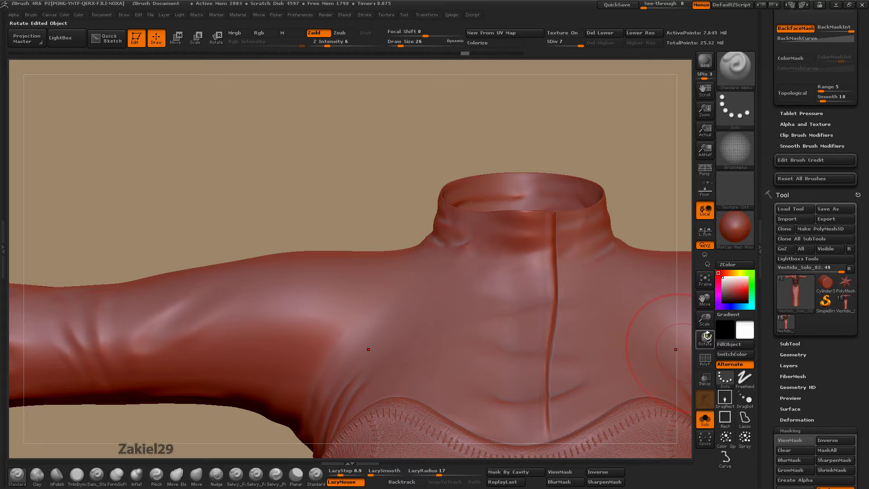
pyautogui.moveTo(705, 321); pyautogui.dragTo(682, 281)
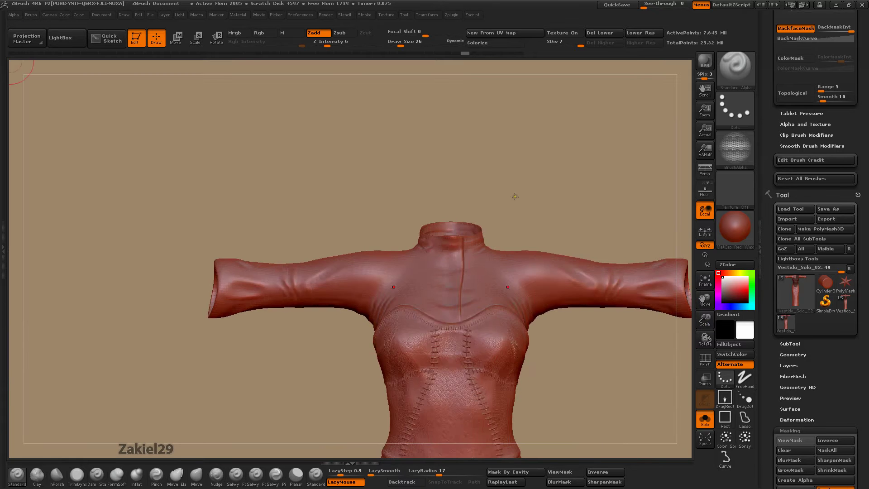
pyautogui.moveTo(514, 194); pyautogui.dragTo(514, 237)
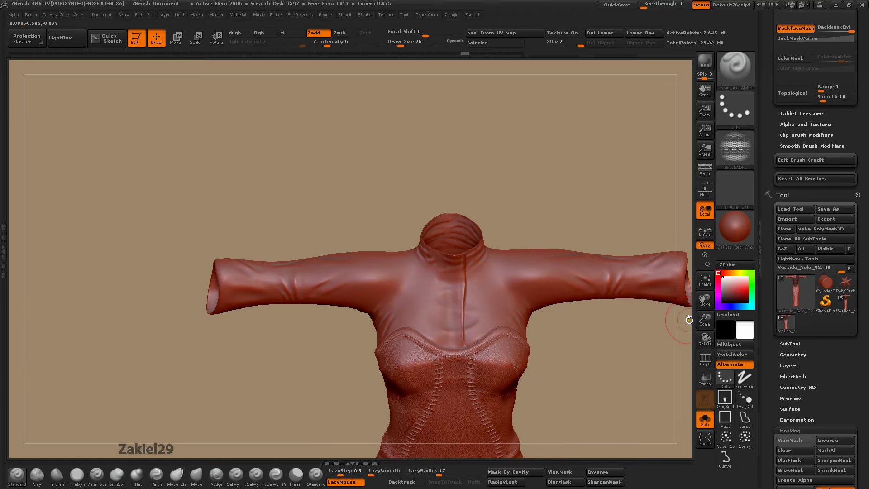
pyautogui.moveTo(705, 320); pyautogui.dragTo(520, 316)
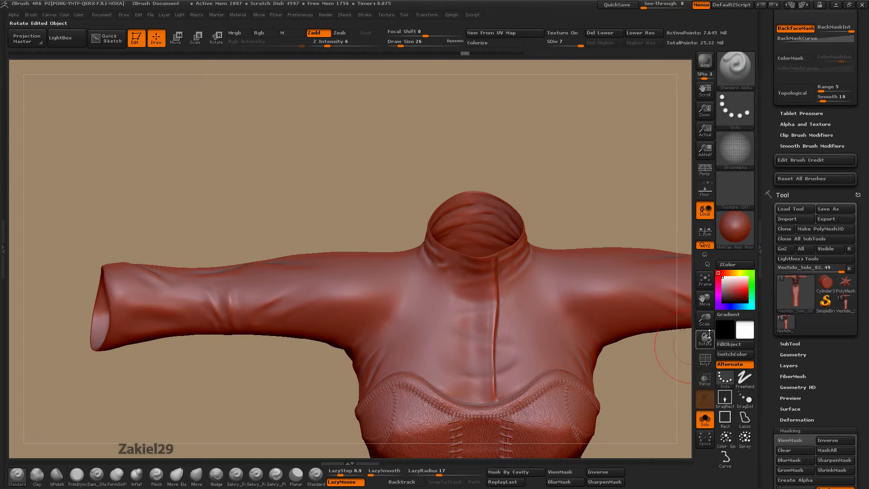
pyautogui.moveTo(355, 194); pyautogui.dragTo(344, 179)
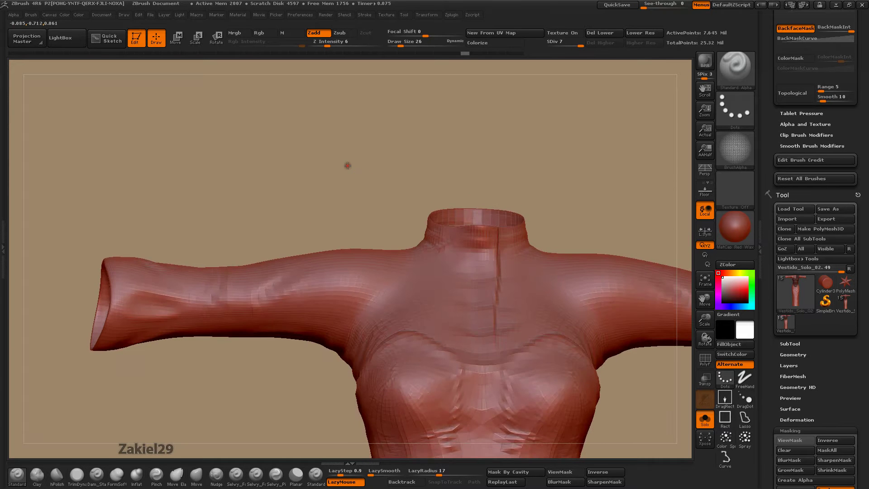
pyautogui.press('ctrl')
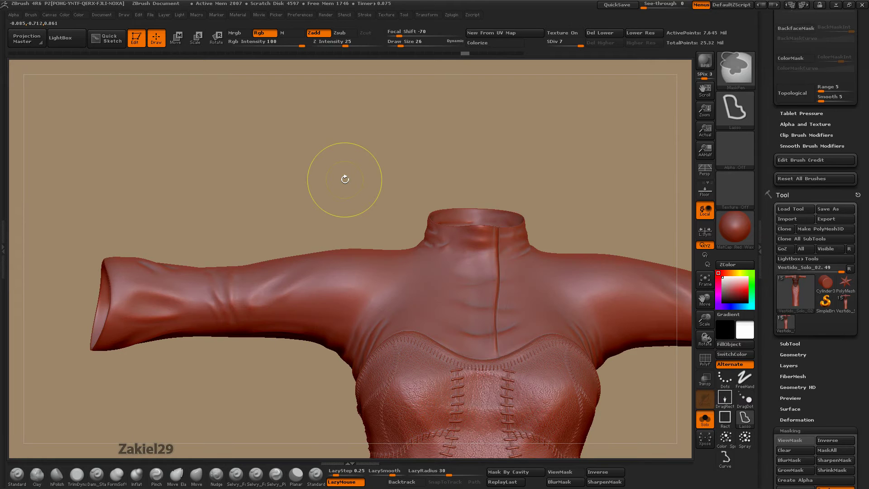
pyautogui.hotkey('ctrl', 'h')
pyautogui.moveTo(345, 179)
pyautogui.mouseDown()
pyautogui.moveTo(346, 200)
pyautogui.moveTo(334, 194)
pyautogui.mouseUp()
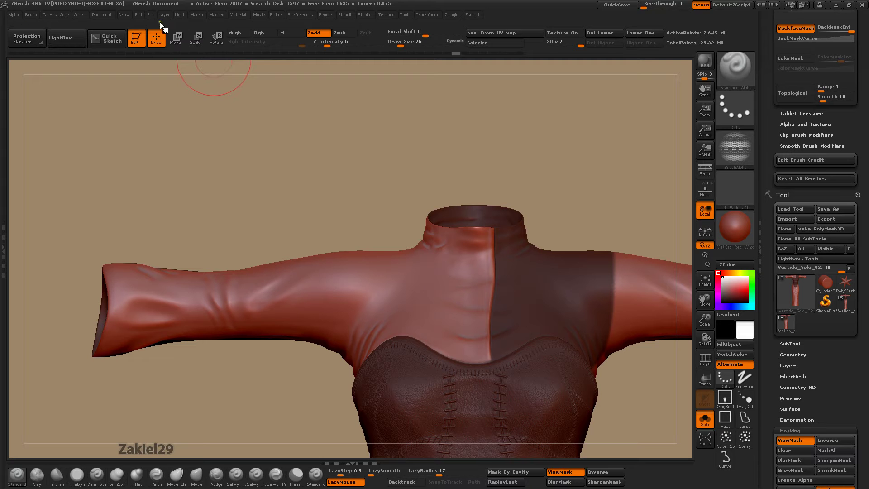
# Use Edit > Redo to restore the unmasked state, then orbit to the sleeve and collar.
pyautogui.click(135, 15)
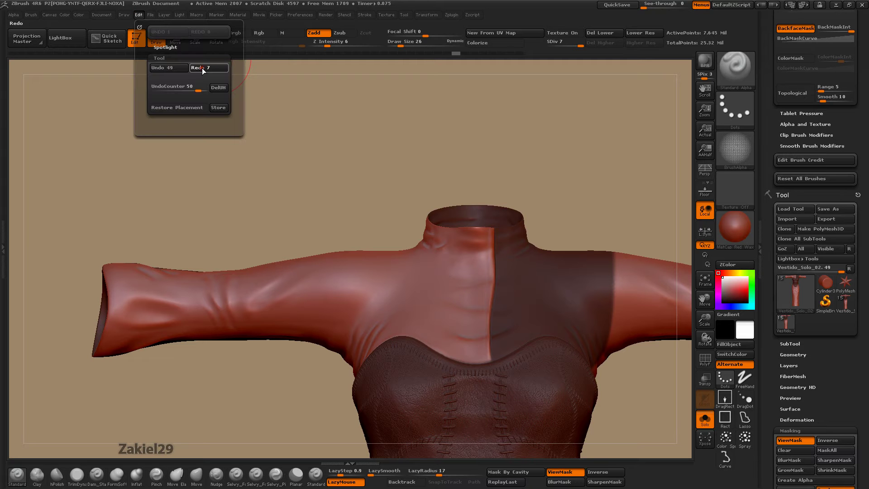
pyautogui.click(202, 68)
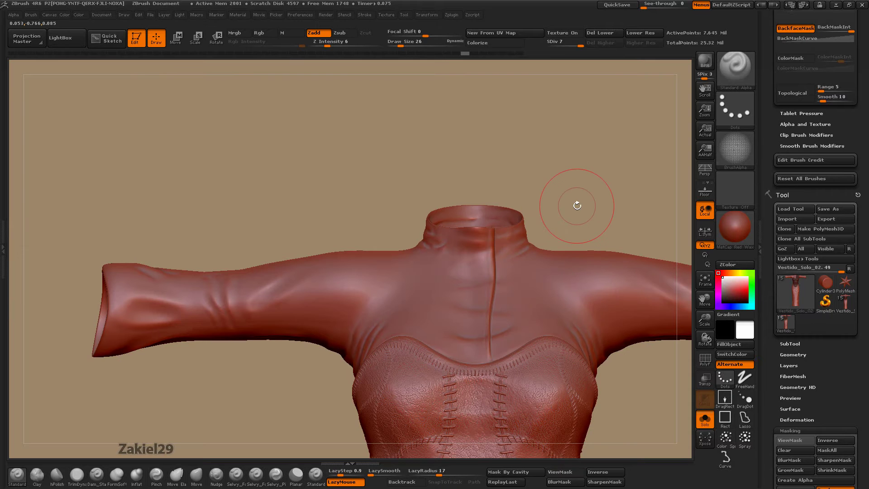
pyautogui.moveTo(248, 176)
pyautogui.mouseDown()
pyautogui.moveTo(341, 171)
pyautogui.moveTo(339, 162)
pyautogui.mouseUp()
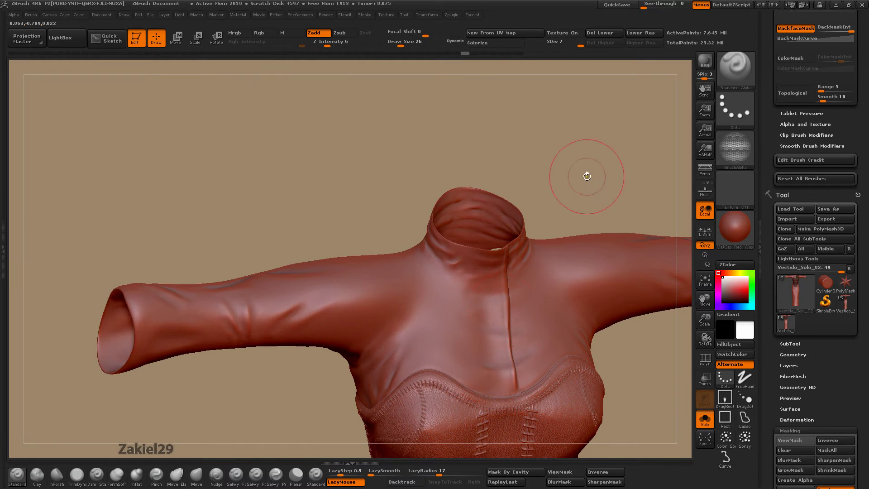
pyautogui.moveTo(587, 176); pyautogui.dragTo(538, 186)
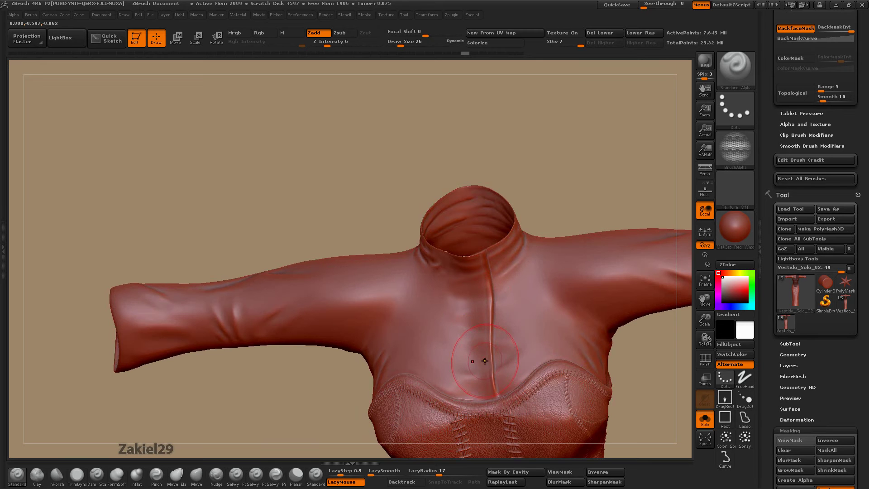
pyautogui.moveTo(482, 362); pyautogui.dragTo(431, 318)
pyautogui.moveTo(311, 219); pyautogui.dragTo(332, 200)
# Orbit and zoom to inspect the sleeve opening, corset lacing and neck.
pyautogui.moveTo(442, 247); pyautogui.dragTo(512, 240)
pyautogui.moveTo(491, 311); pyautogui.dragTo(492, 360)
pyautogui.moveTo(333, 181)
pyautogui.mouseDown()
pyautogui.moveTo(335, 188)
pyautogui.moveTo(335, 179)
pyautogui.mouseUp()
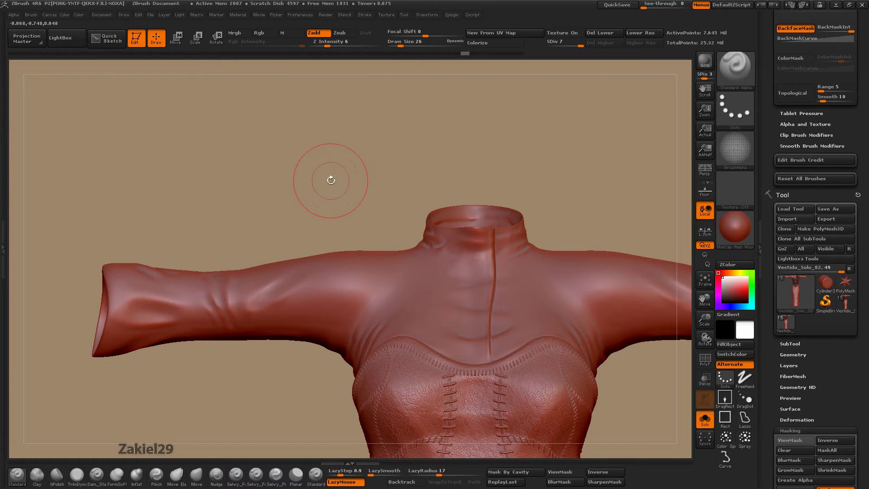
pyautogui.moveTo(336, 178); pyautogui.dragTo(321, 193)
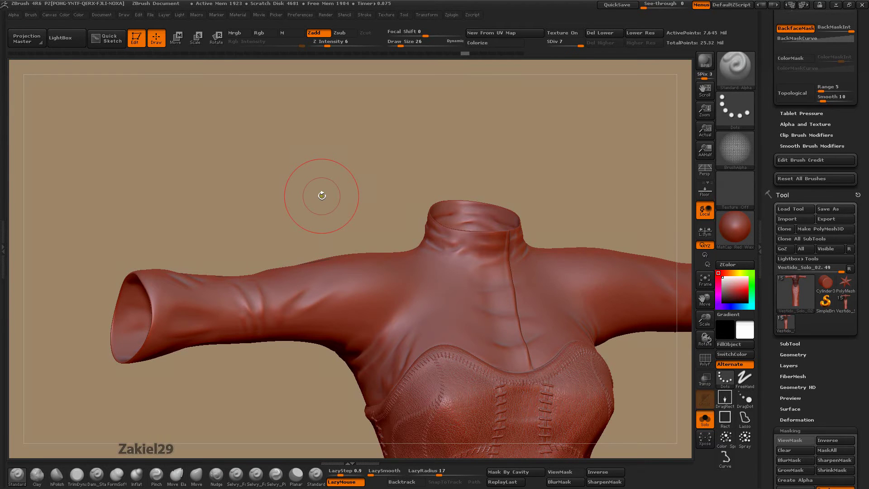
pyautogui.moveTo(349, 234); pyautogui.dragTo(331, 195)
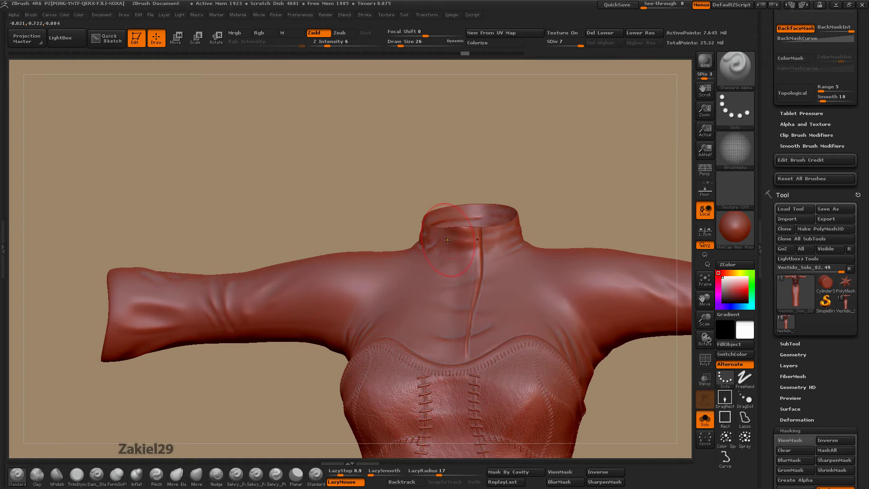
pyautogui.moveTo(573, 176); pyautogui.dragTo(528, 243)
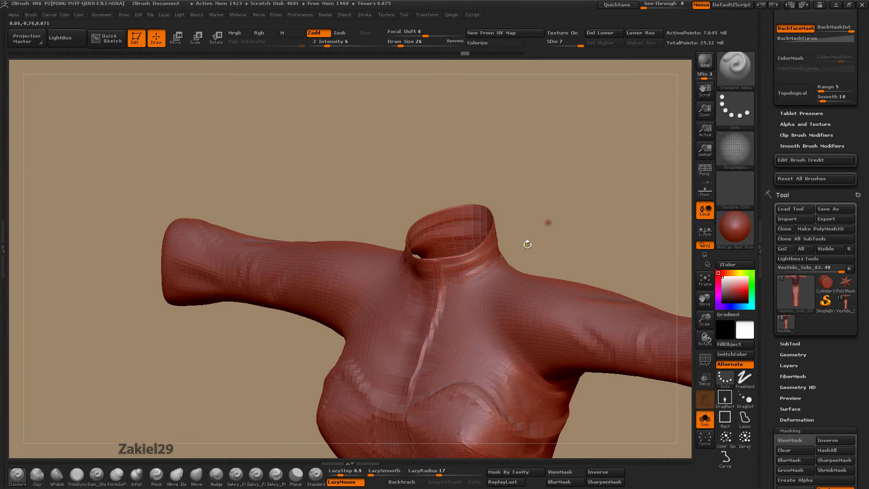
pyautogui.moveTo(574, 188)
pyautogui.mouseDown()
pyautogui.moveTo(548, 219)
pyautogui.moveTo(526, 226)
pyautogui.moveTo(514, 218)
pyautogui.mouseUp()
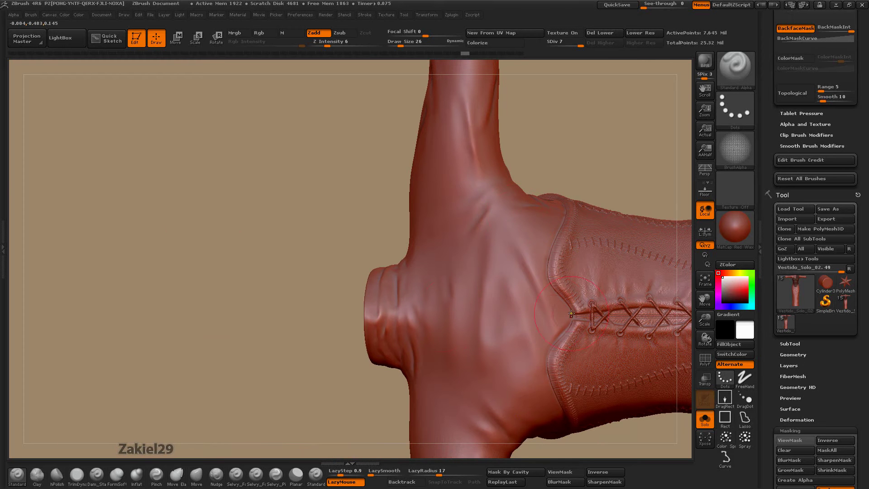
# Rotate from the back lacing to the front and zoom in on the waist and skirt folds.
pyautogui.moveTo(254, 240)
pyautogui.mouseDown()
pyautogui.moveTo(529, 217)
pyautogui.moveTo(583, 228)
pyautogui.moveTo(588, 163)
pyautogui.moveTo(553, 212)
pyautogui.moveTo(592, 210)
pyautogui.mouseUp()
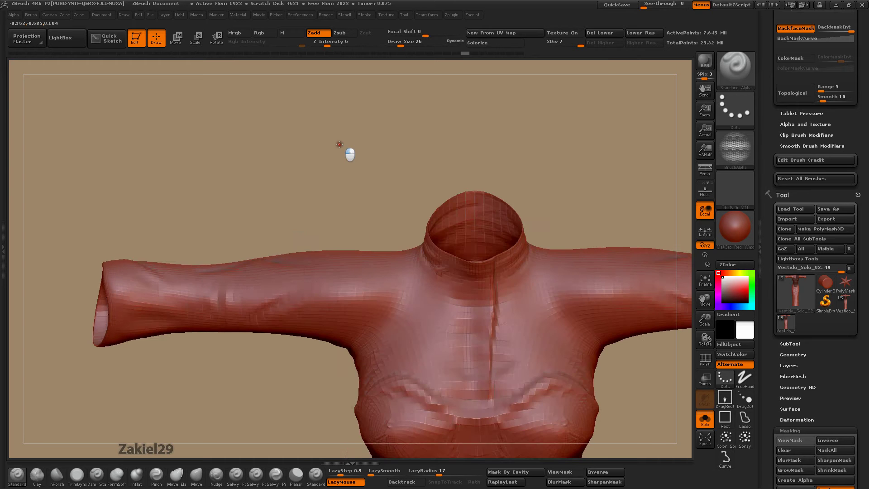
pyautogui.moveTo(340, 141)
pyautogui.mouseDown()
pyautogui.moveTo(312, 184)
pyautogui.moveTo(394, 192)
pyautogui.mouseUp()
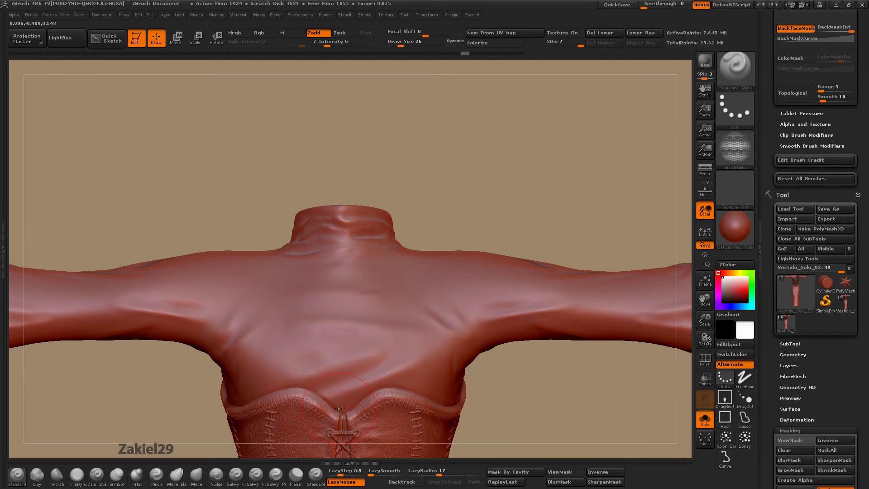
pyautogui.moveTo(507, 407)
pyautogui.mouseDown()
pyautogui.moveTo(529, 403)
pyautogui.moveTo(473, 407)
pyautogui.mouseUp()
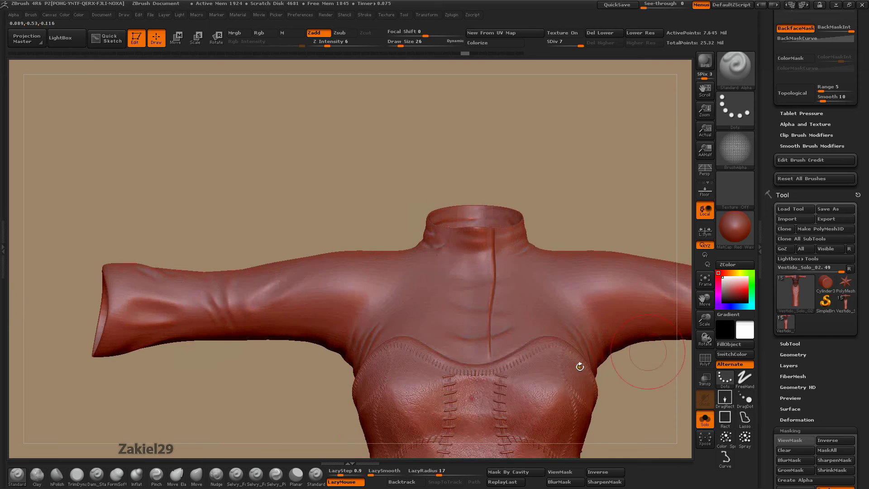
pyautogui.moveTo(701, 317); pyautogui.dragTo(697, 286)
pyautogui.moveTo(495, 171)
pyautogui.keyDown('alt'); pyautogui.mouseDown()
pyautogui.moveTo(559, 276)
pyautogui.moveTo(578, 241)
pyautogui.moveTo(496, 248)
pyautogui.mouseUp(); pyautogui.keyUp('alt')
pyautogui.moveTo(492, 285)
pyautogui.mouseDown()
pyautogui.moveTo(481, 241)
pyautogui.moveTo(402, 192)
pyautogui.mouseUp()
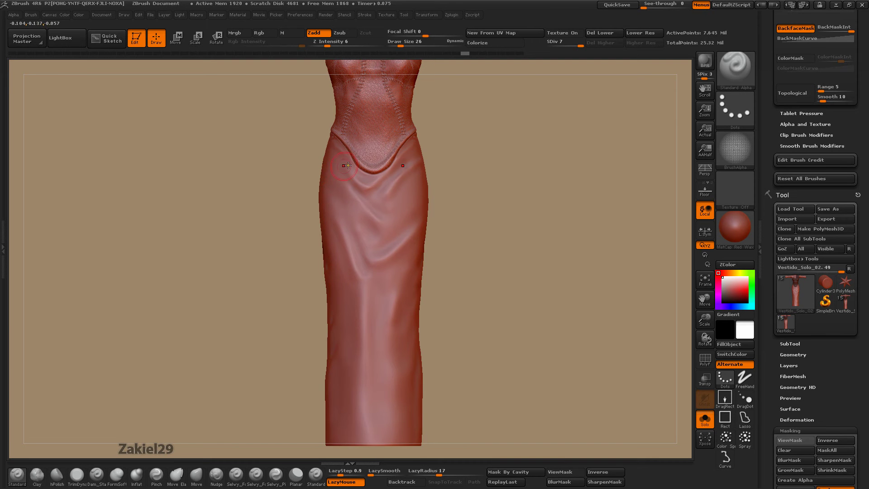
# Zoom out and turn the dress through side and three-quarter views to its laced back.
pyautogui.moveTo(705, 319); pyautogui.dragTo(512, 252)
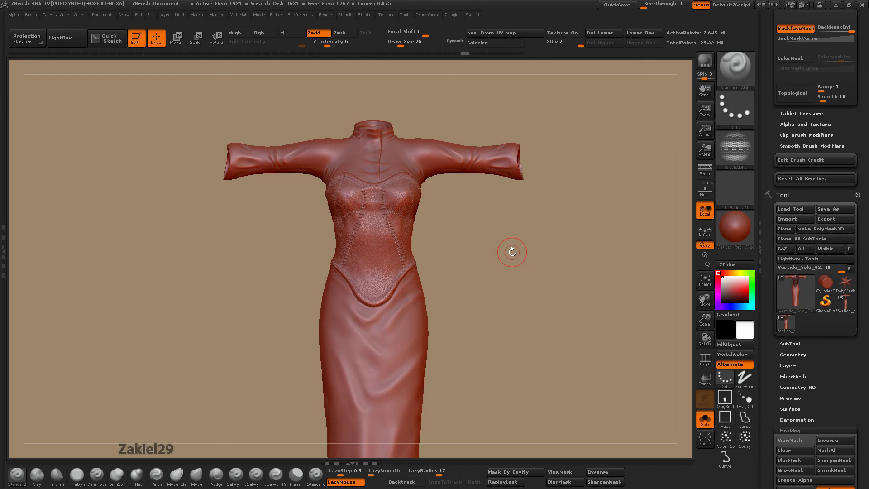
pyautogui.moveTo(504, 258); pyautogui.dragTo(544, 265)
pyautogui.moveTo(449, 280); pyautogui.dragTo(422, 292)
pyautogui.moveTo(505, 222)
pyautogui.mouseDown()
pyautogui.moveTo(504, 246)
pyautogui.moveTo(459, 254)
pyautogui.mouseUp()
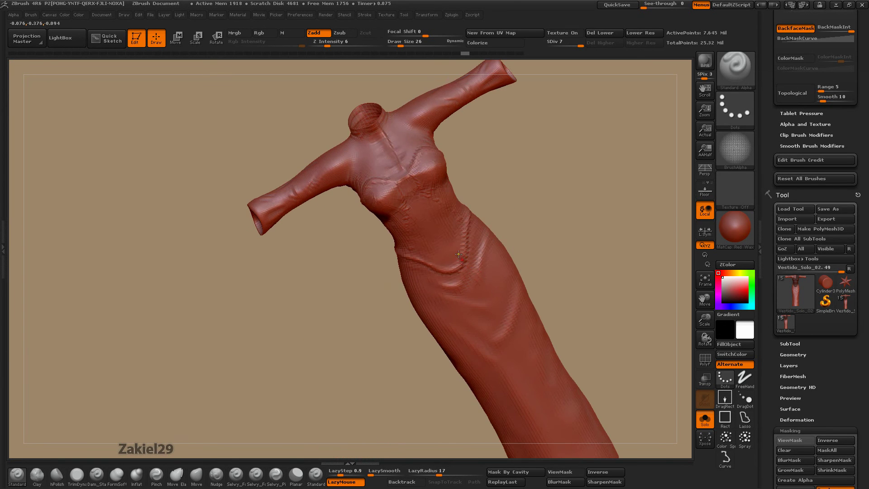
pyautogui.moveTo(552, 198)
pyautogui.mouseDown()
pyautogui.moveTo(566, 174)
pyautogui.moveTo(533, 213)
pyautogui.moveTo(524, 202)
pyautogui.moveTo(508, 229)
pyautogui.moveTo(474, 224)
pyautogui.moveTo(492, 281)
pyautogui.mouseUp()
pyautogui.moveTo(481, 243); pyautogui.dragTo(445, 233)
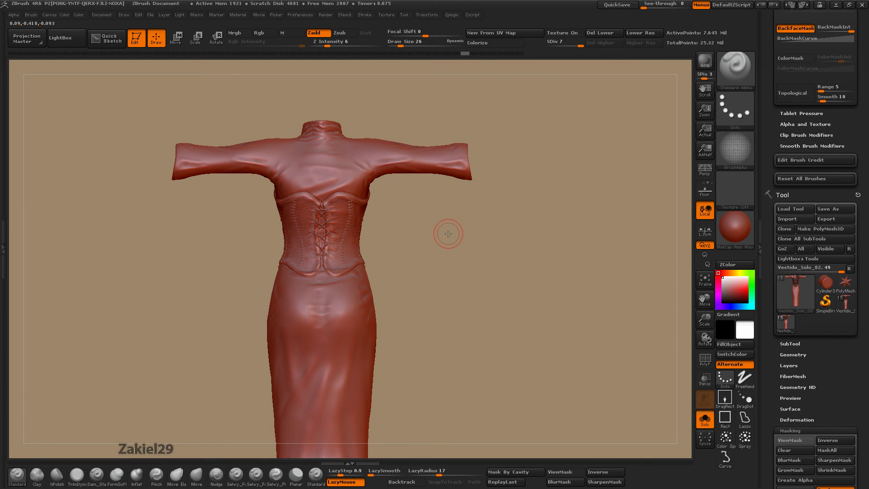